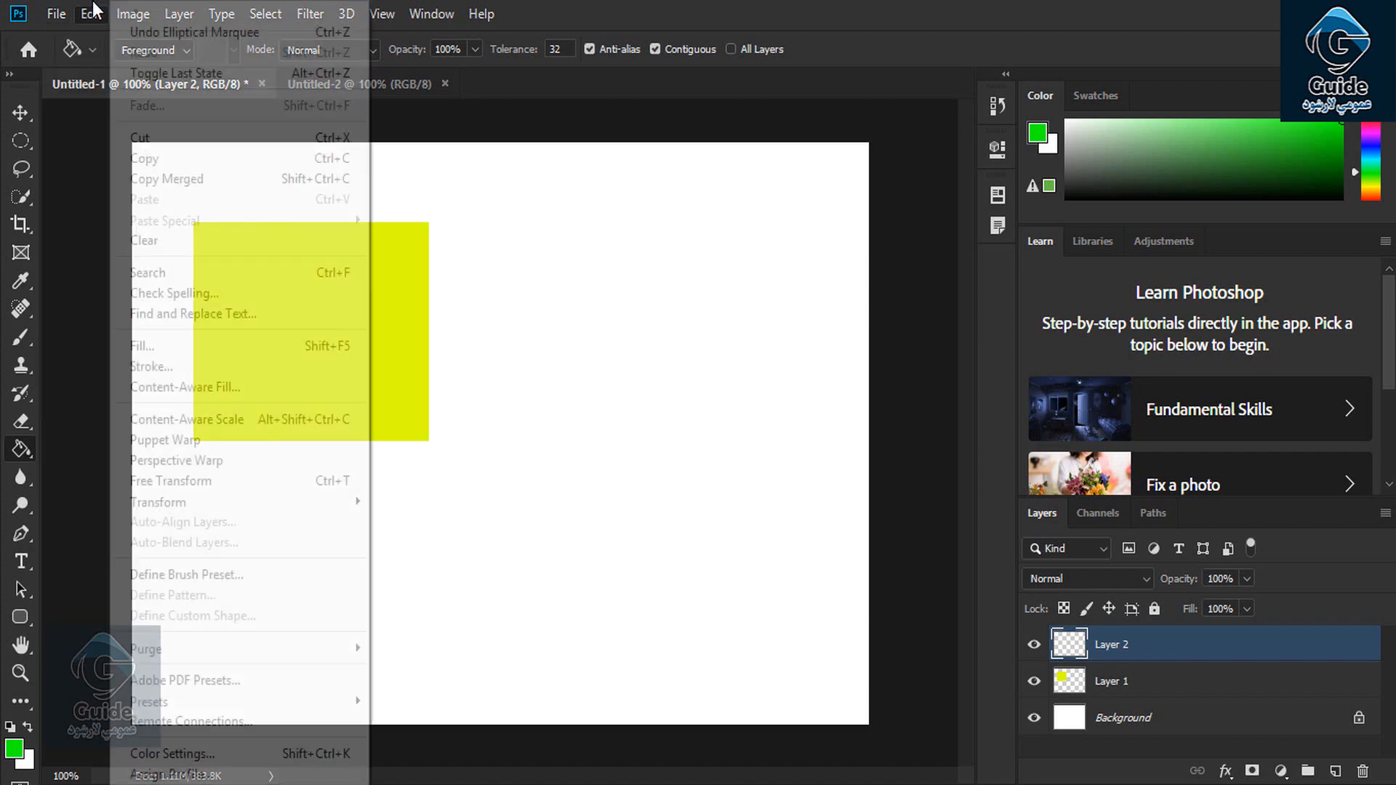
left_click(92, 11)
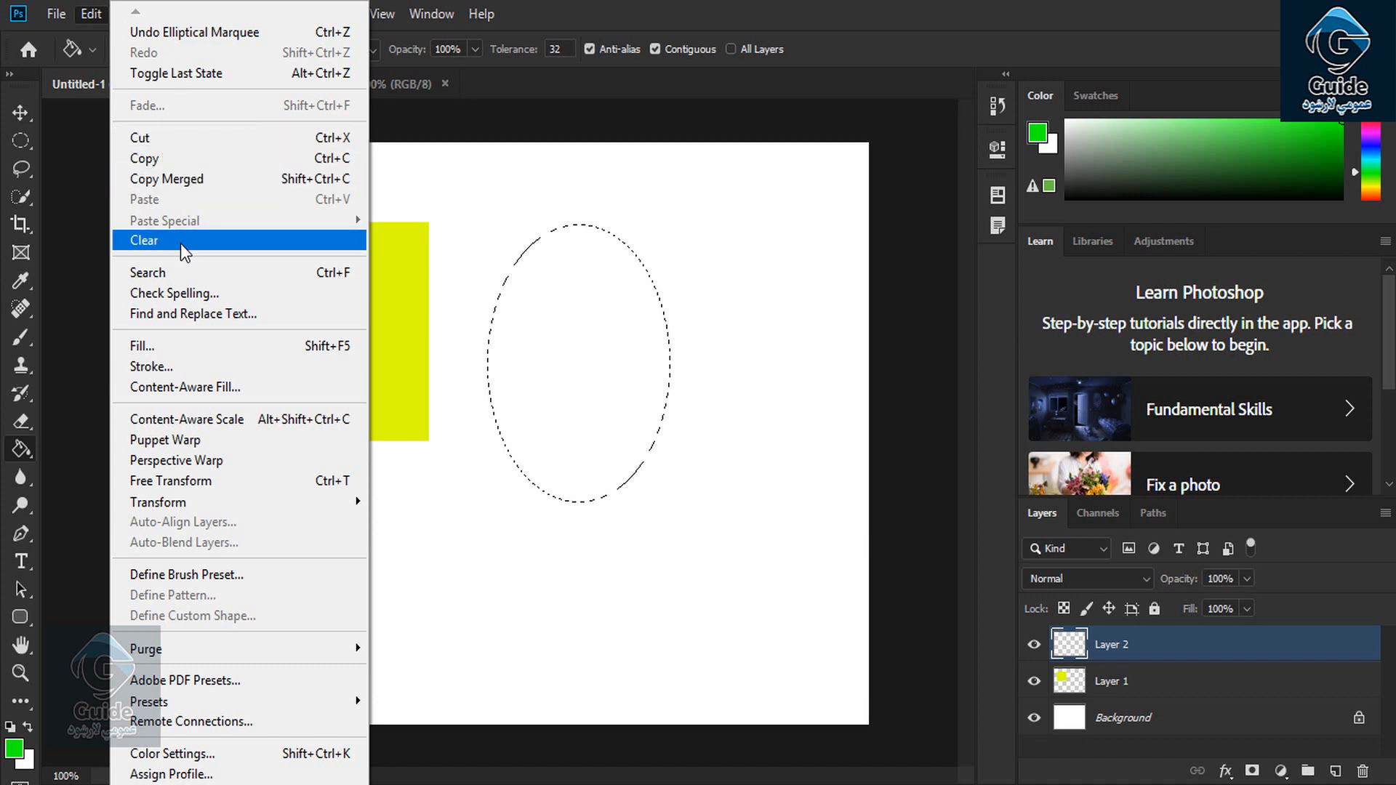
left_click(458, 149)
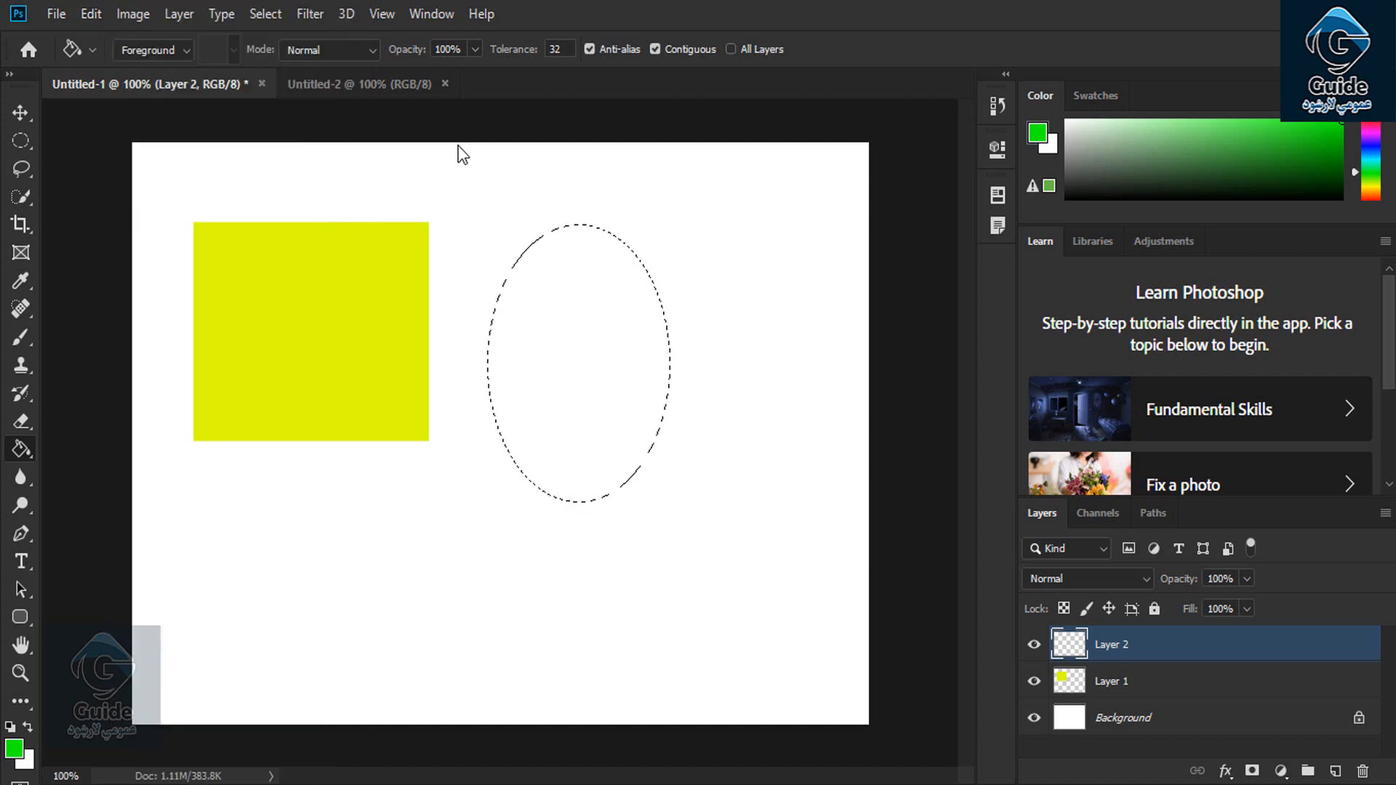
Drop the elliptical selection and delete the layer that holds the yellow square.
key("ctrl+d")
key("v")
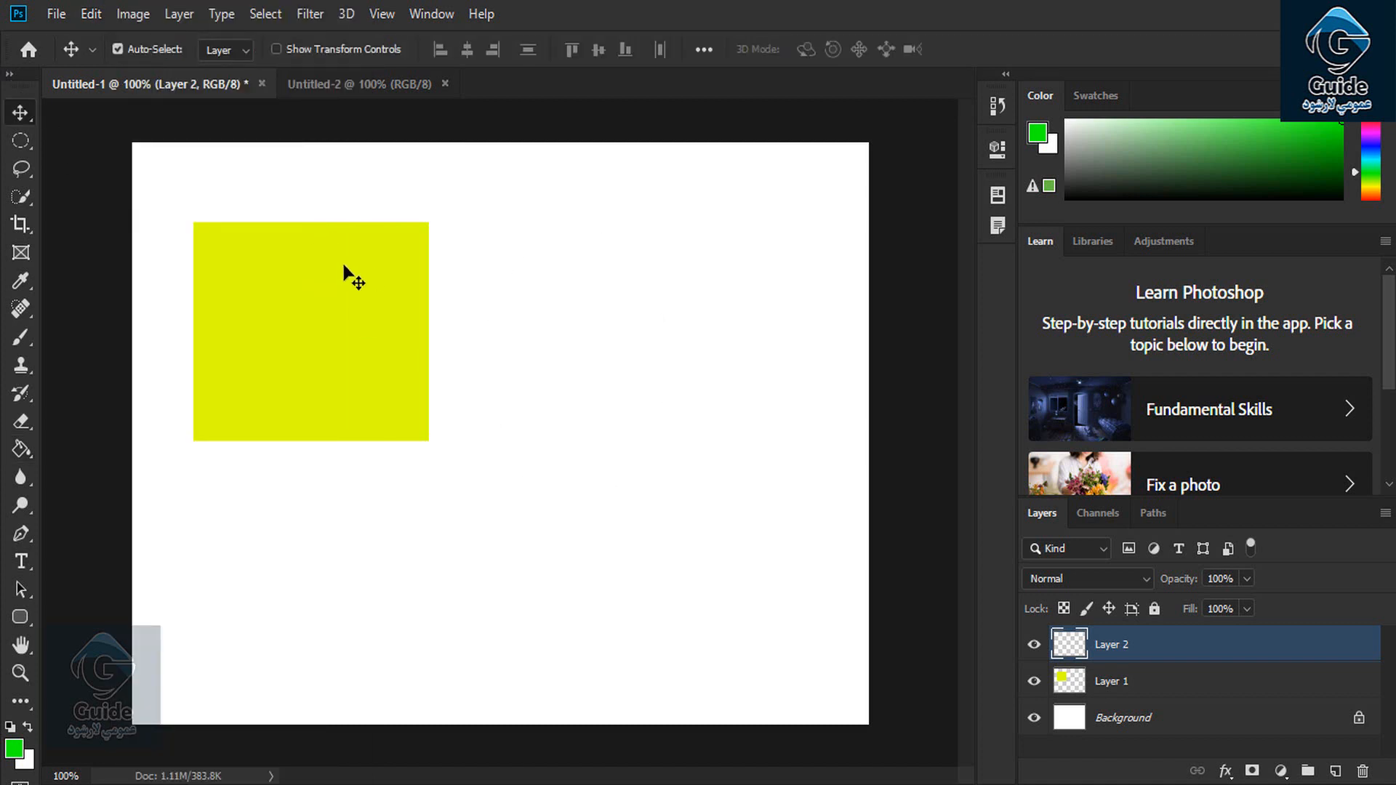
left_click(335, 269)
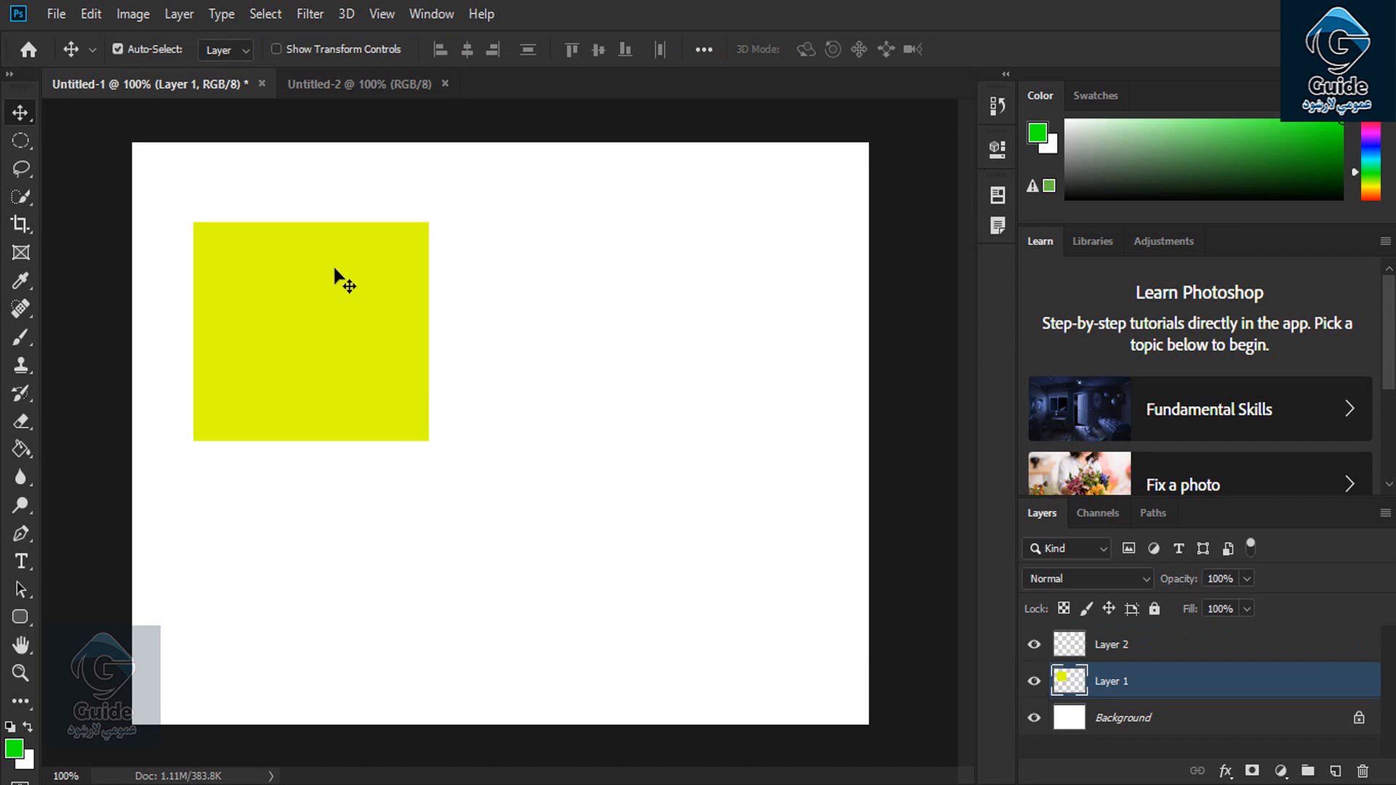
key("Delete")
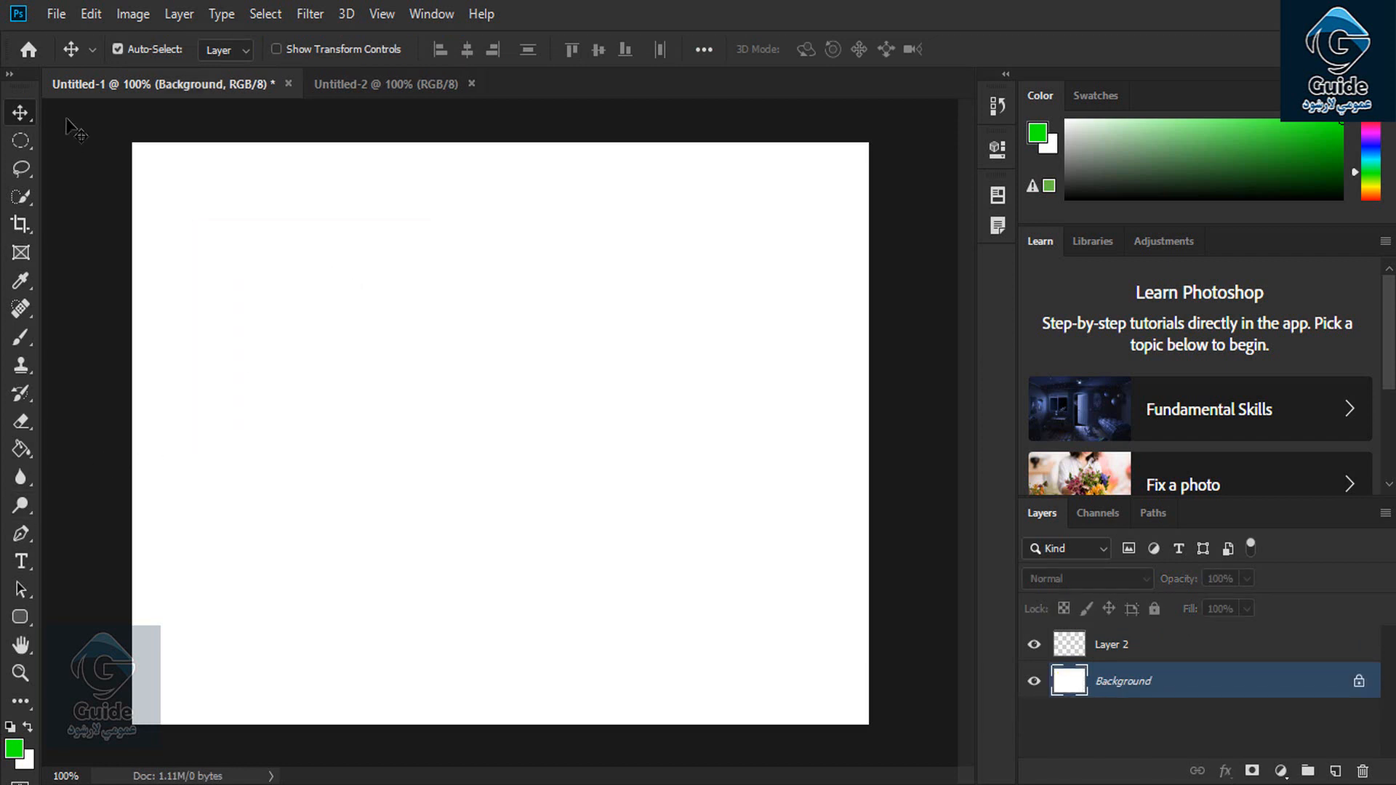
Make a rectangular marquee selection in the middle of the canvas and fill it with the green foreground color using the Paint Bucket.
right_click(20, 139)
left_click(109, 140)
left_click_drag(341, 274, 687, 580)
left_click(23, 429)
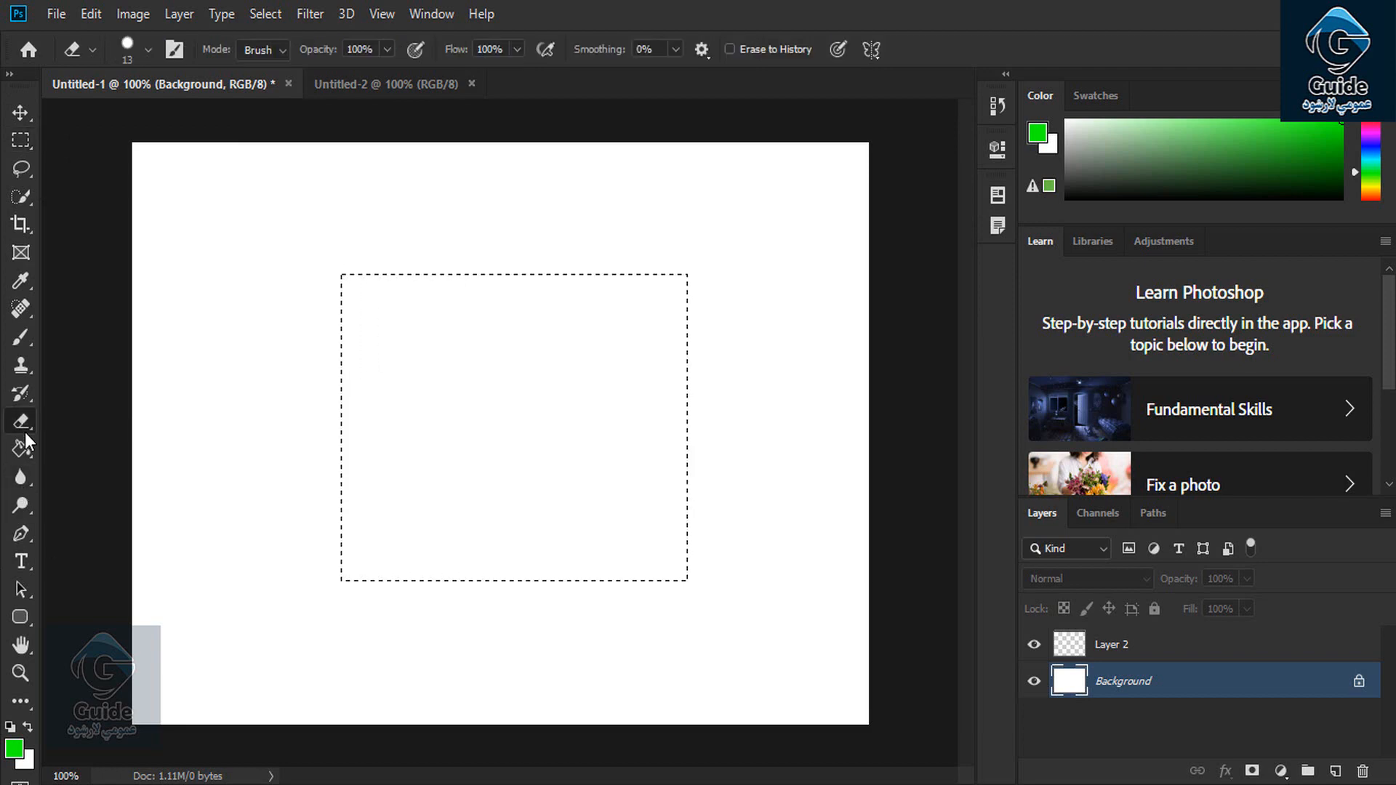
left_click(20, 448)
left_click(453, 398)
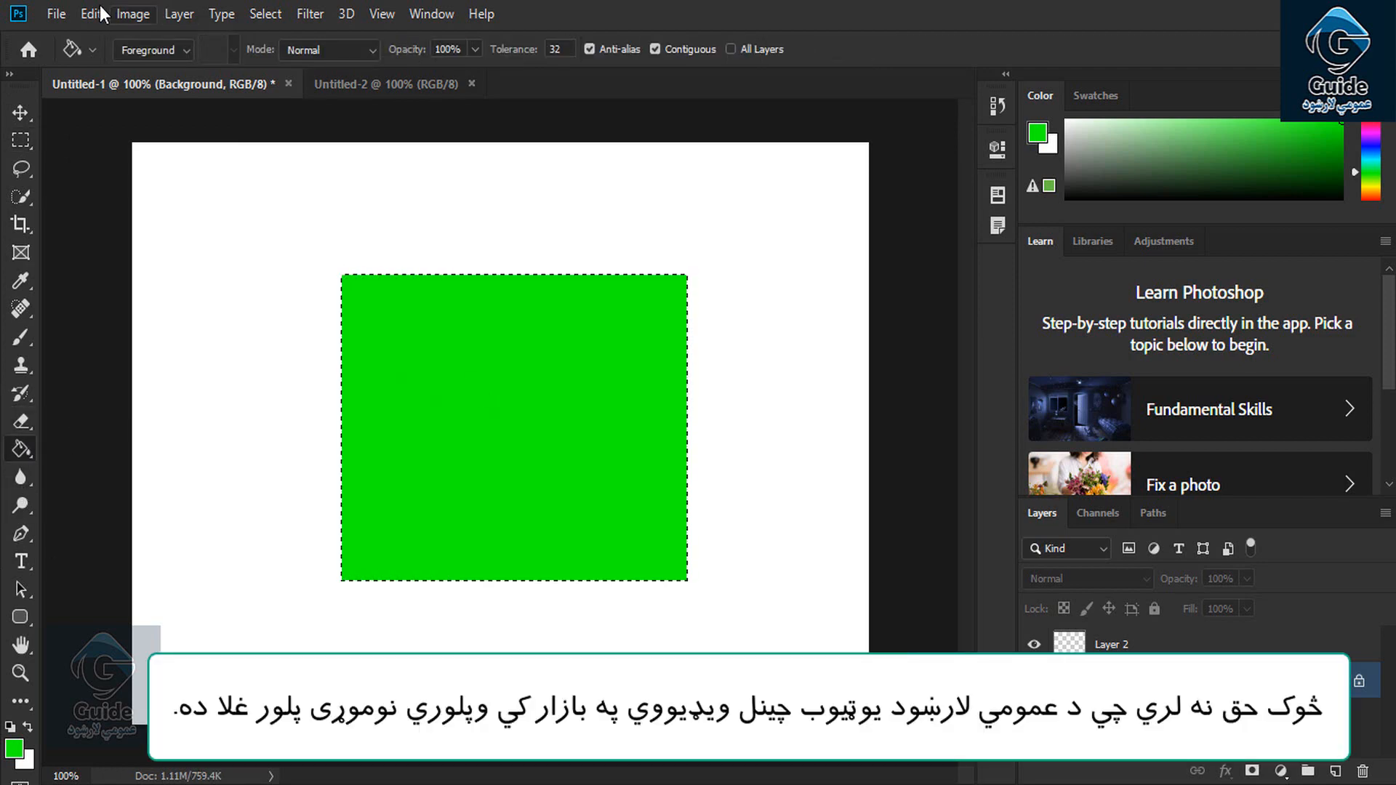
Undo the green Paint Bucket fill in the rectangle and redo it.
left_click(99, 14)
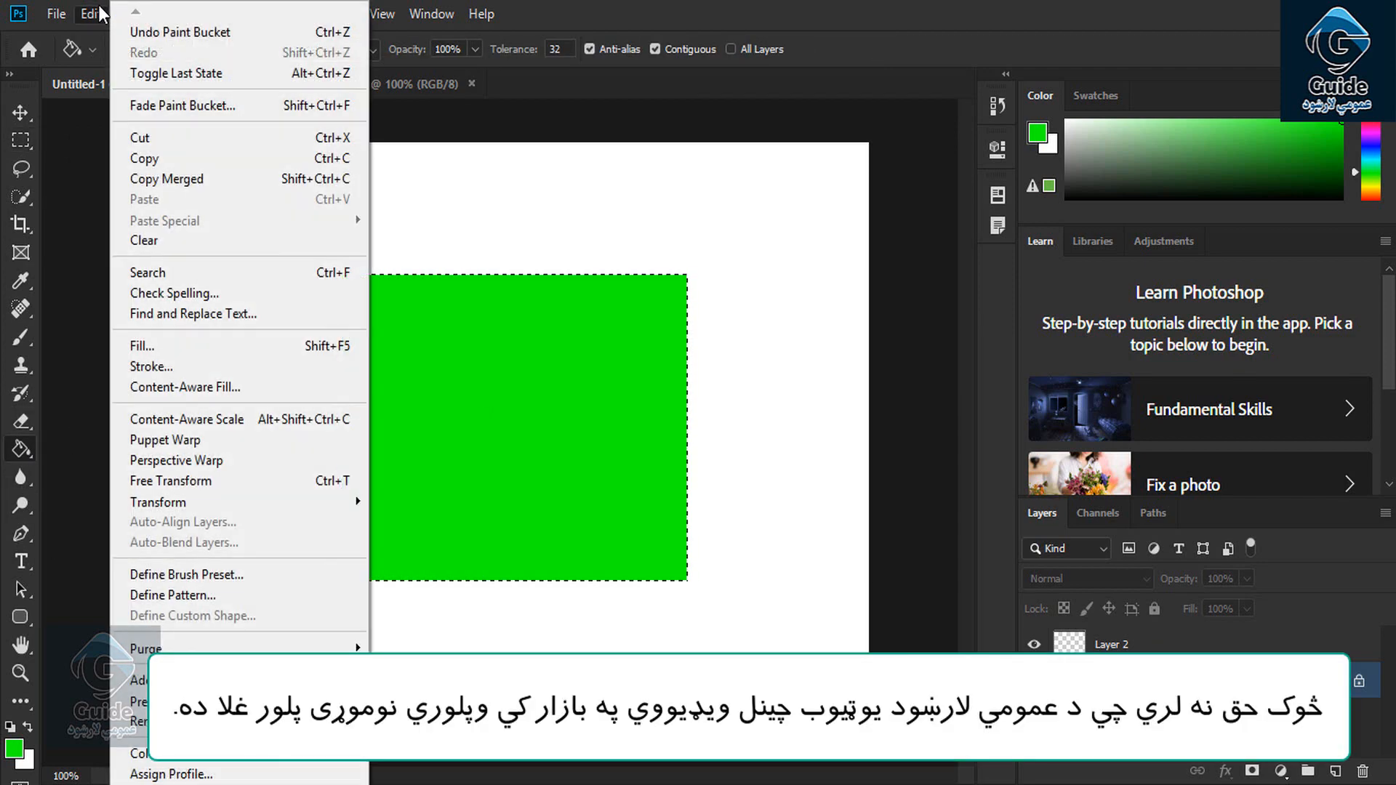
left_click(153, 37)
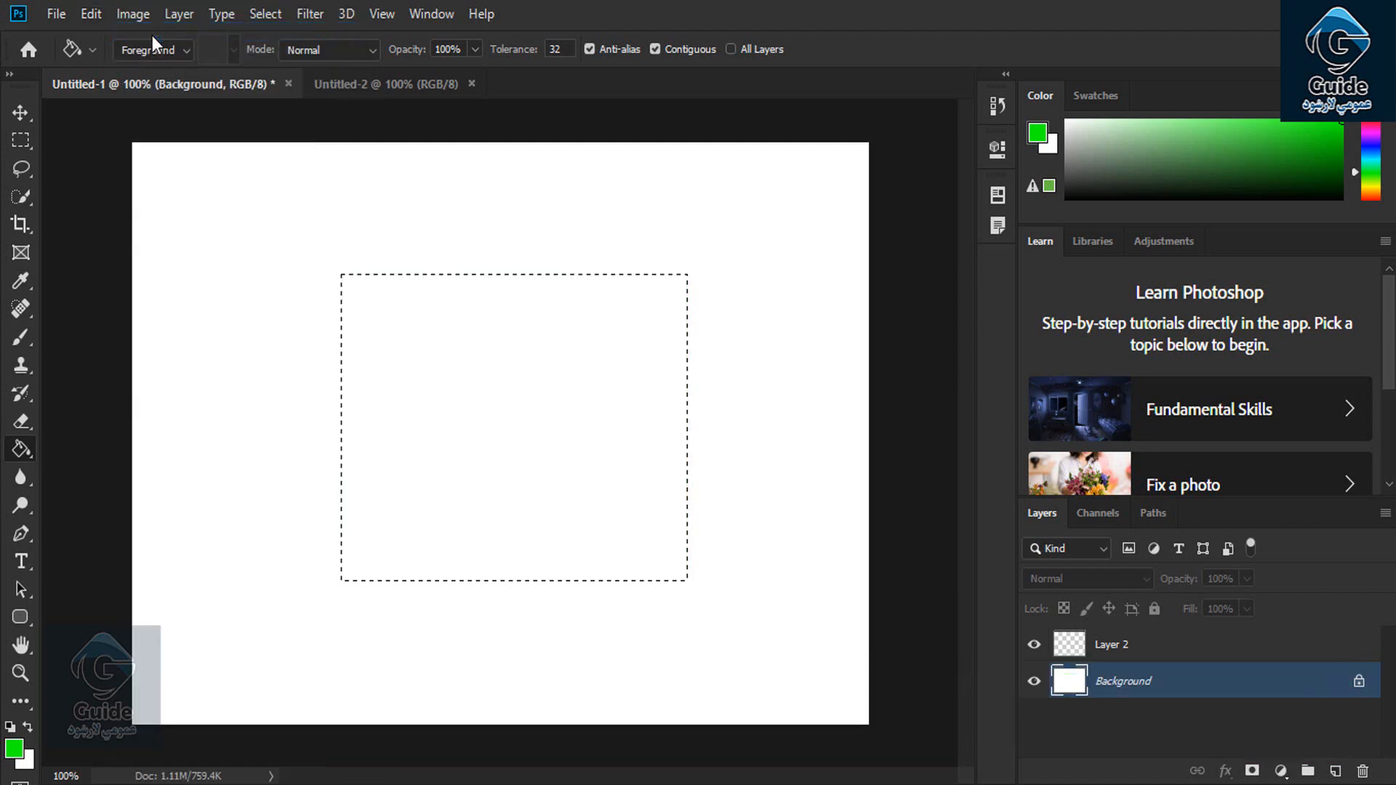
left_click(99, 12)
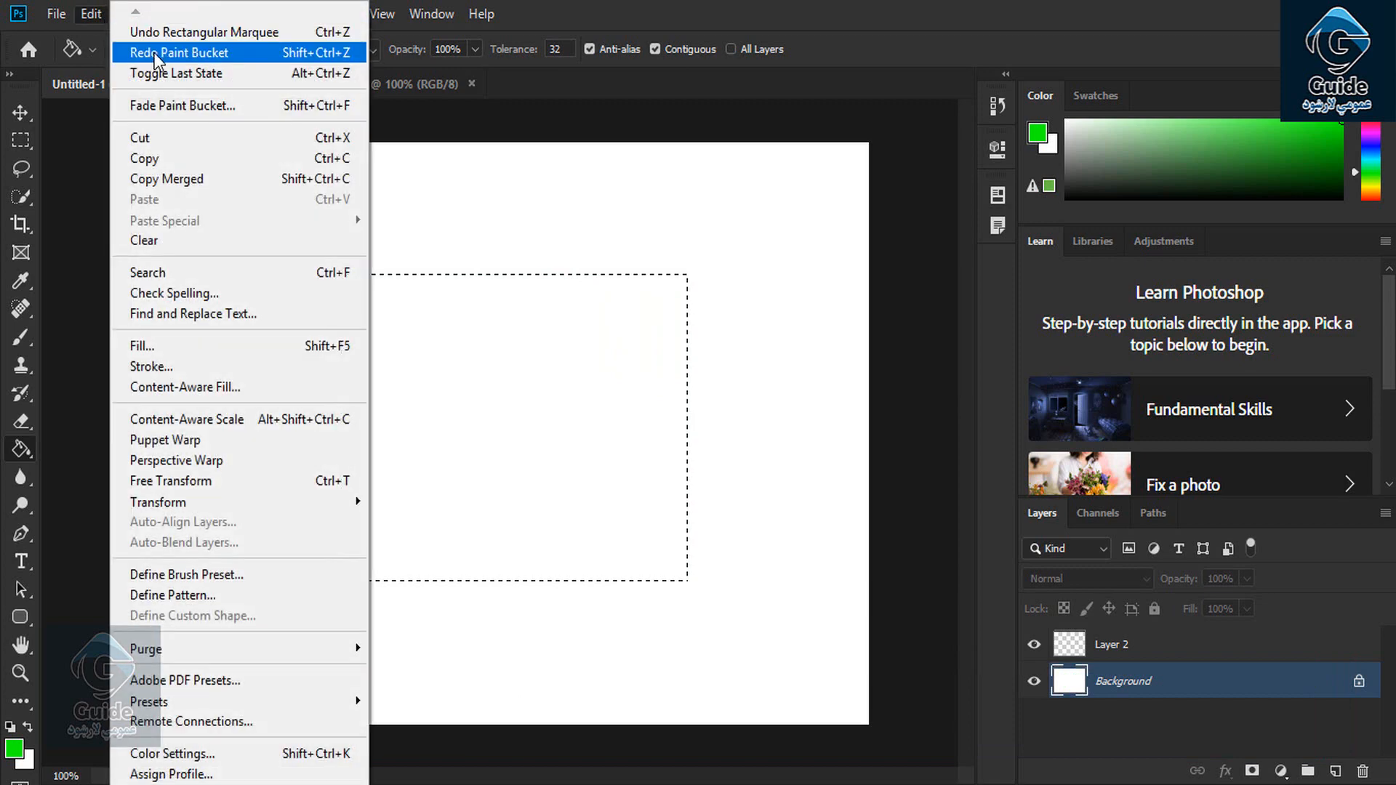
left_click(154, 52)
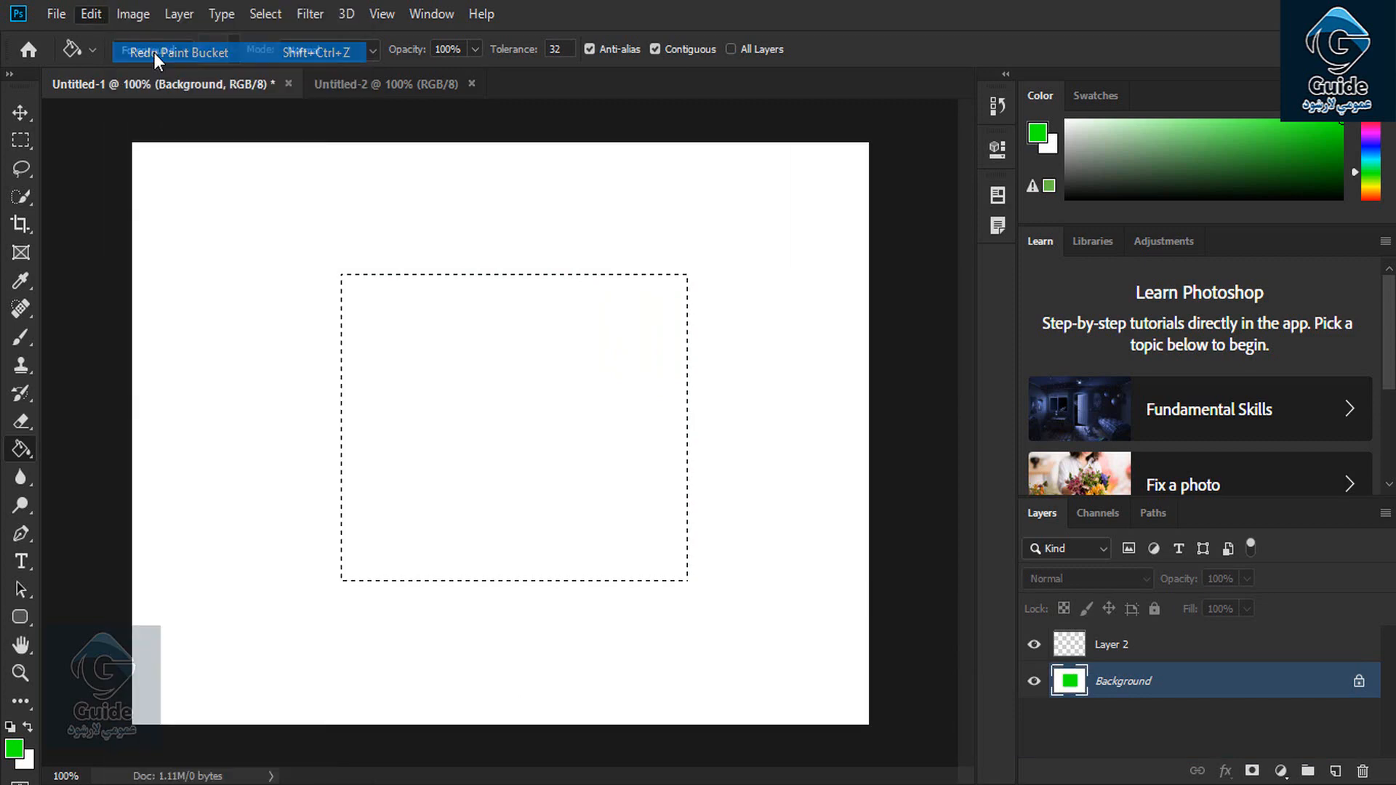
Toggle the document to its last state, before the green fill.
left_click(90, 12)
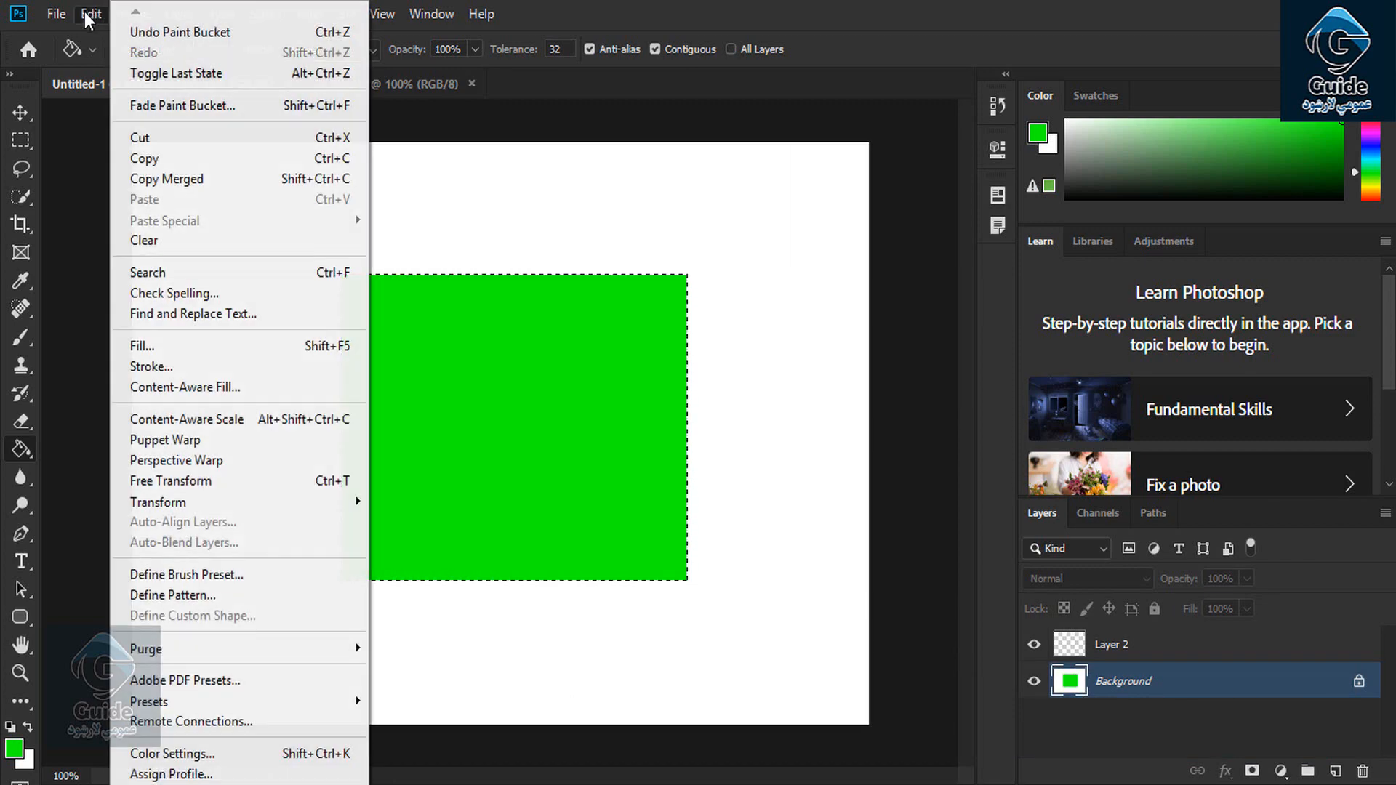
left_click(165, 74)
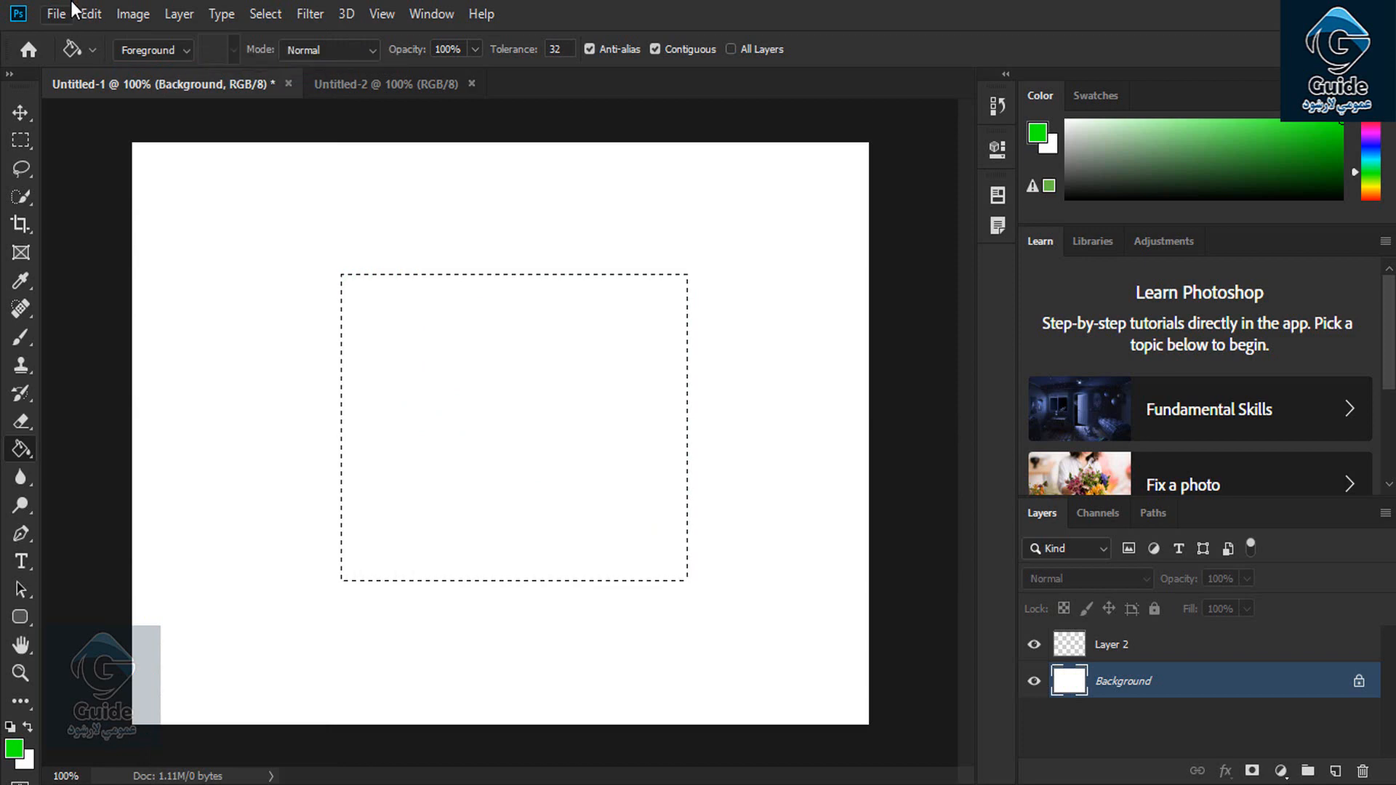
left_click(89, 12)
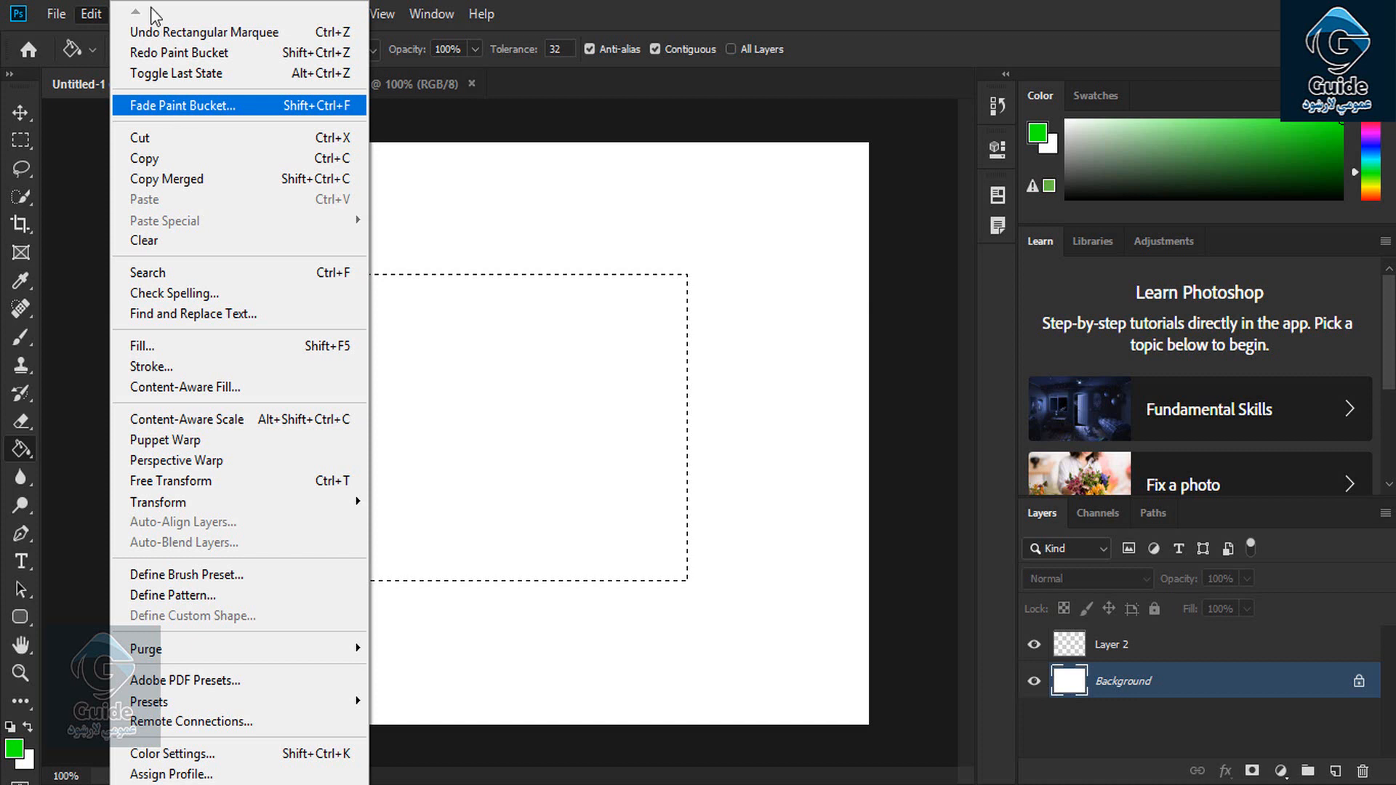
left_click(101, 12)
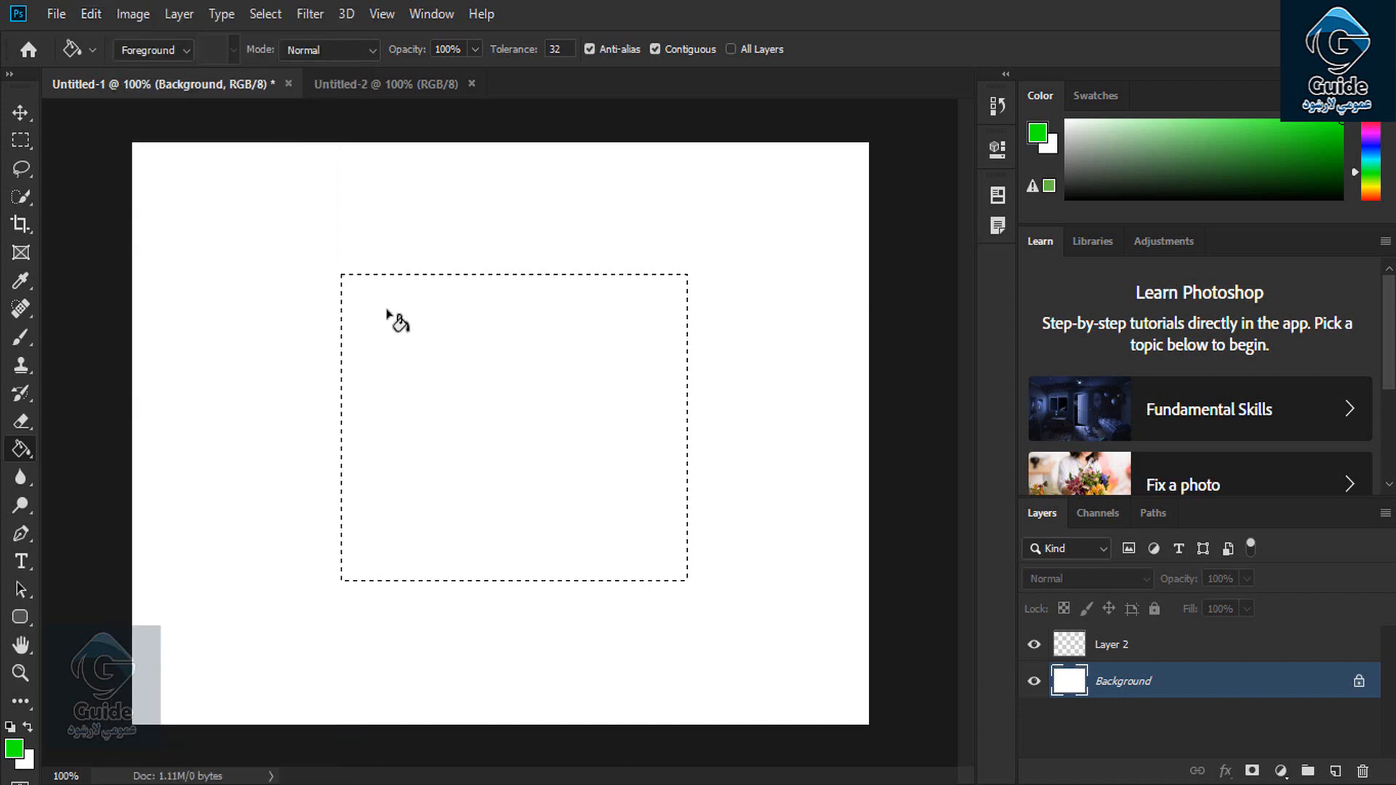
Undo back to before the yellow square's layer was deleted, and redo each action up to the green Paint Bucket fill.
key("ctrl+z")
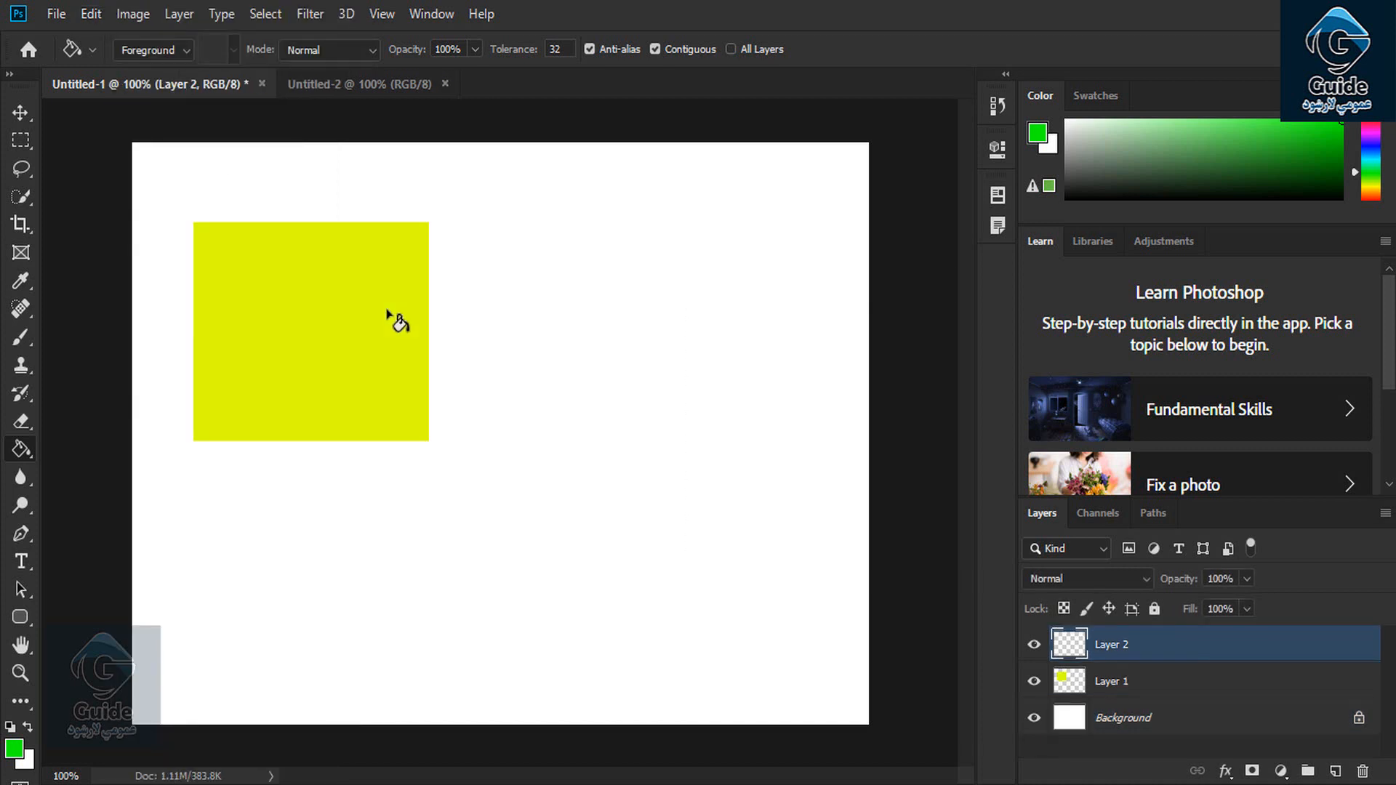
left_click(133, 13)
left_click(94, 12)
left_click(154, 52)
left_click(94, 15)
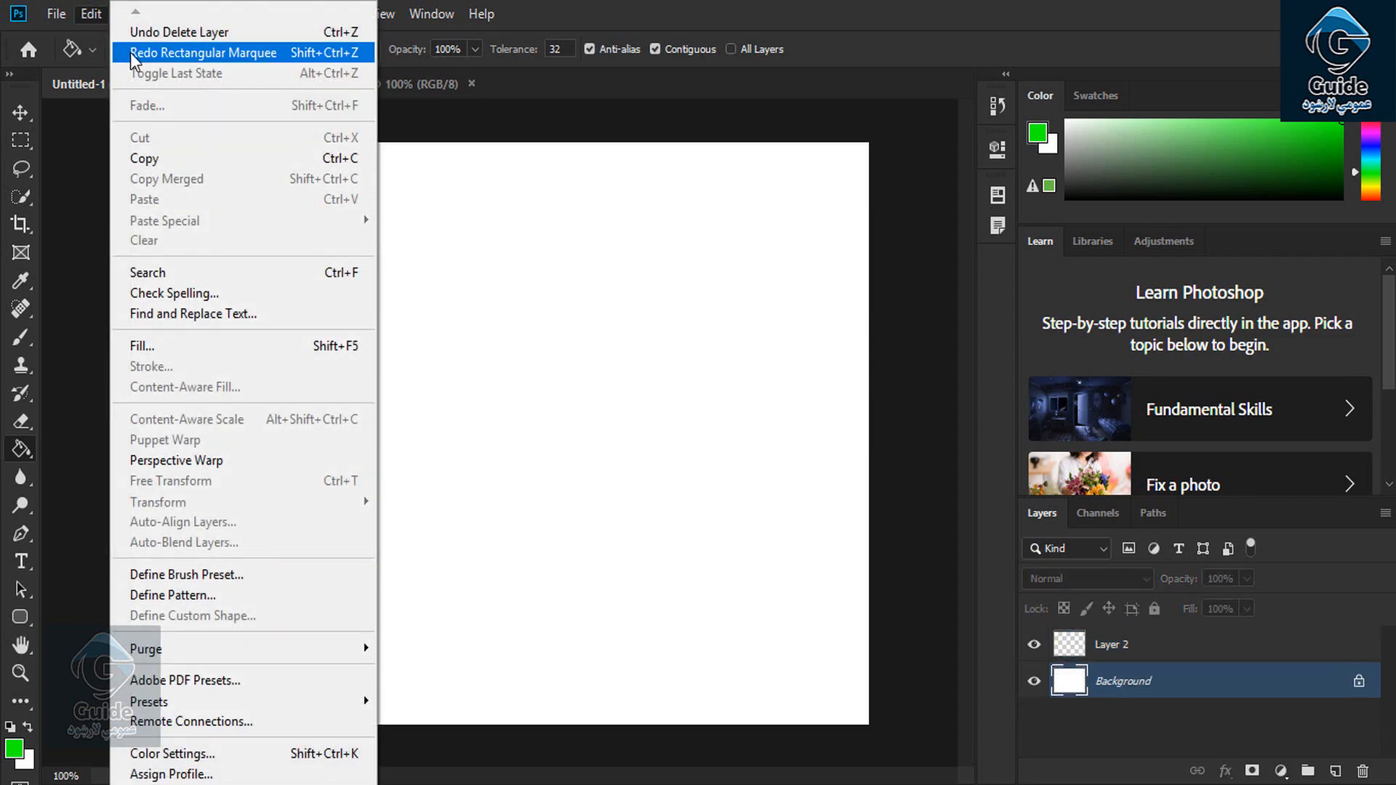
left_click(130, 53)
left_click(93, 14)
left_click(132, 52)
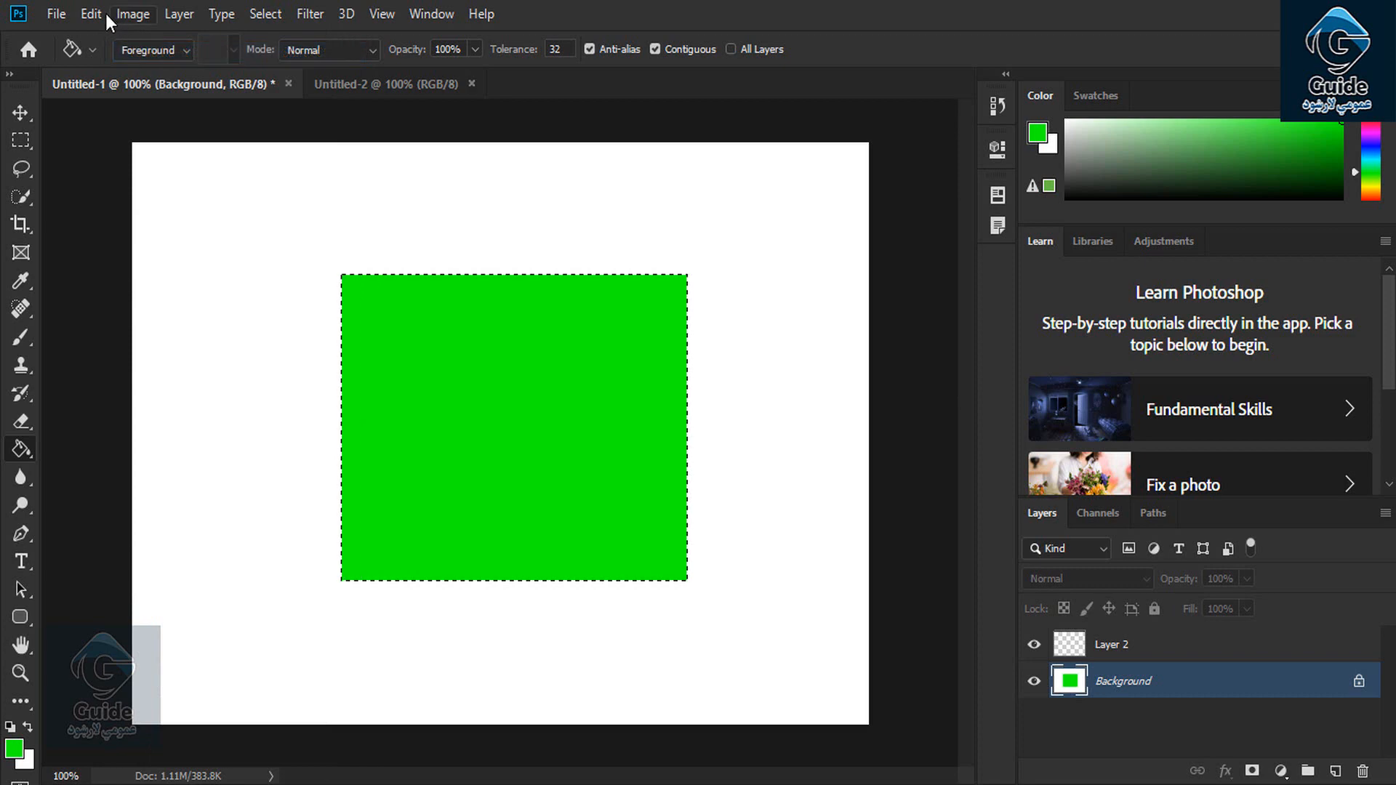
left_click(92, 15)
left_click(100, 15)
left_click(97, 14)
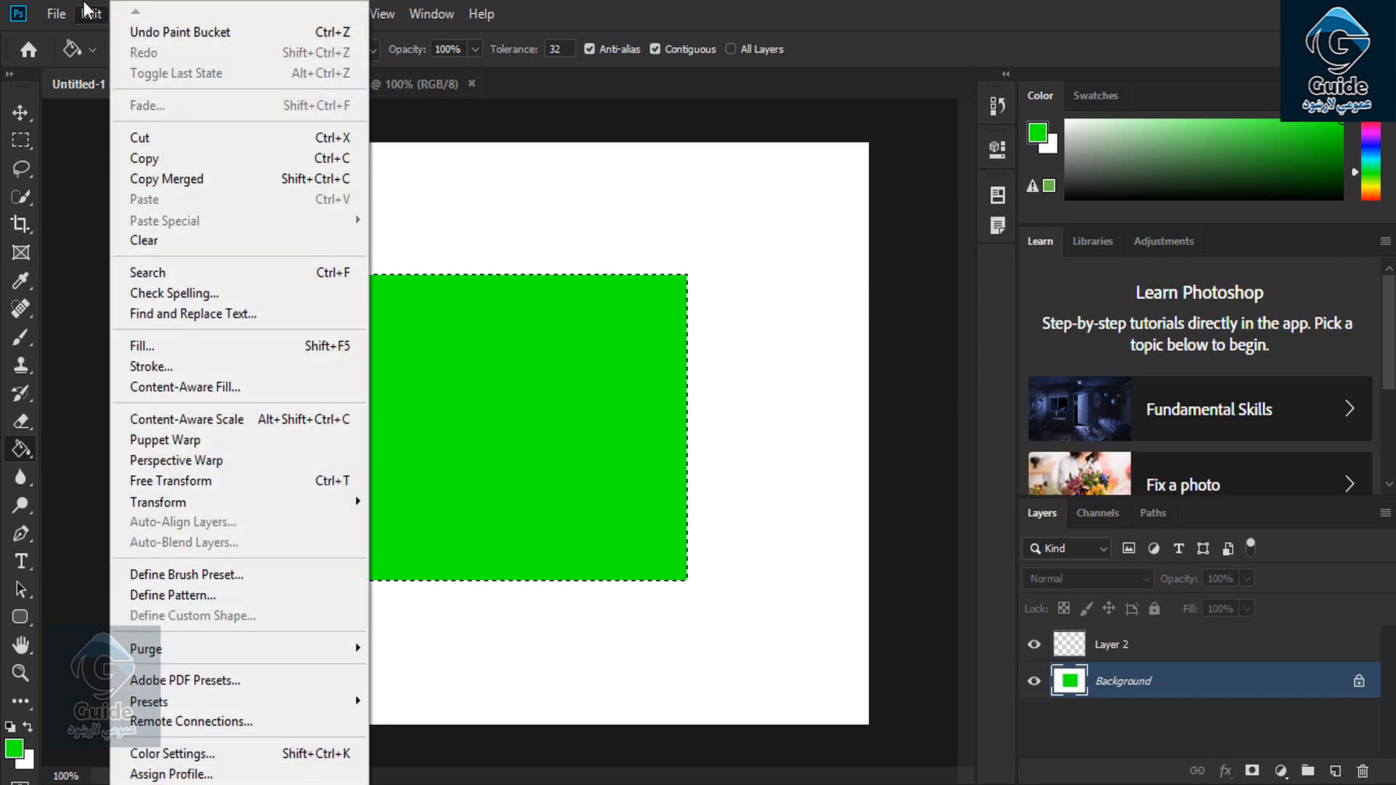
left_click(89, 13)
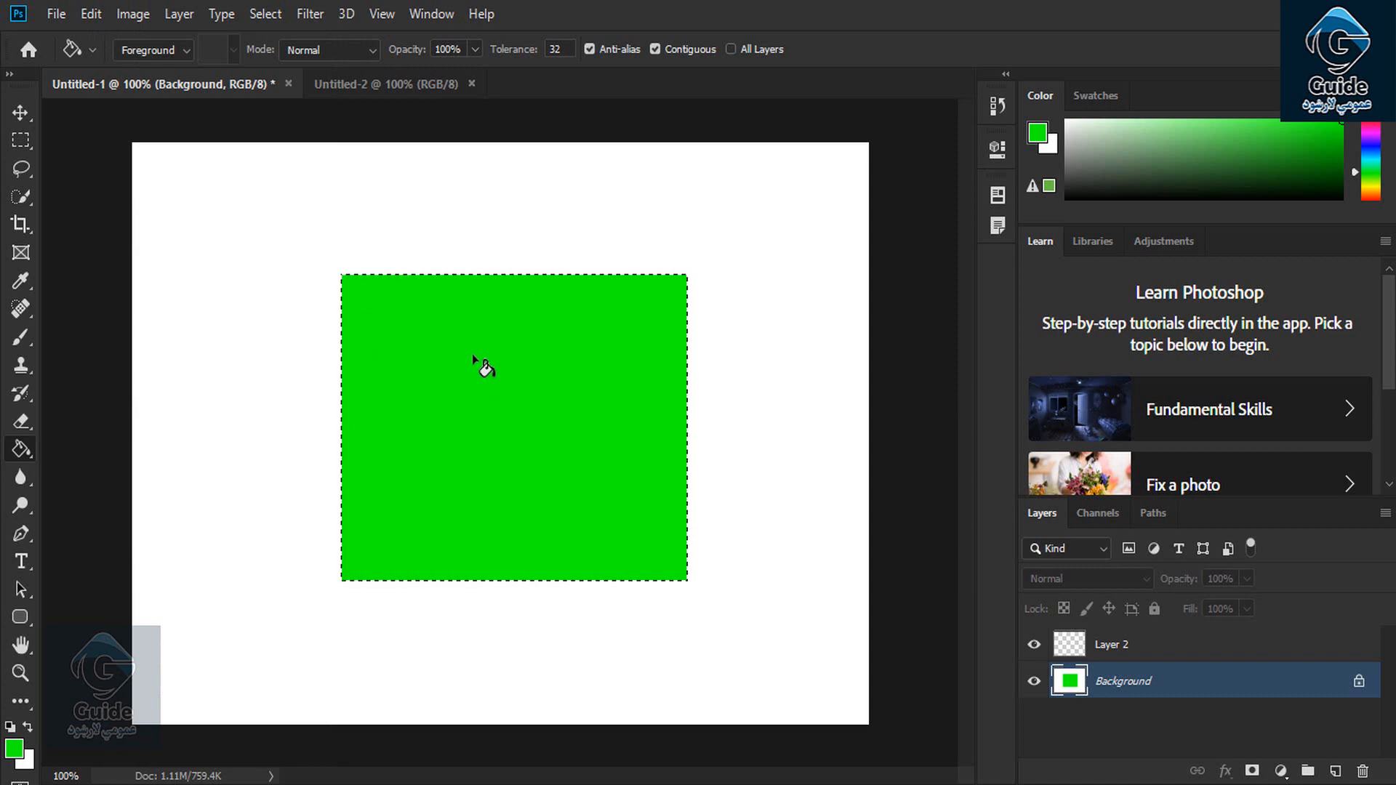
Deselect the green rectangle and delete the Background layer.
key("ctrl+d")
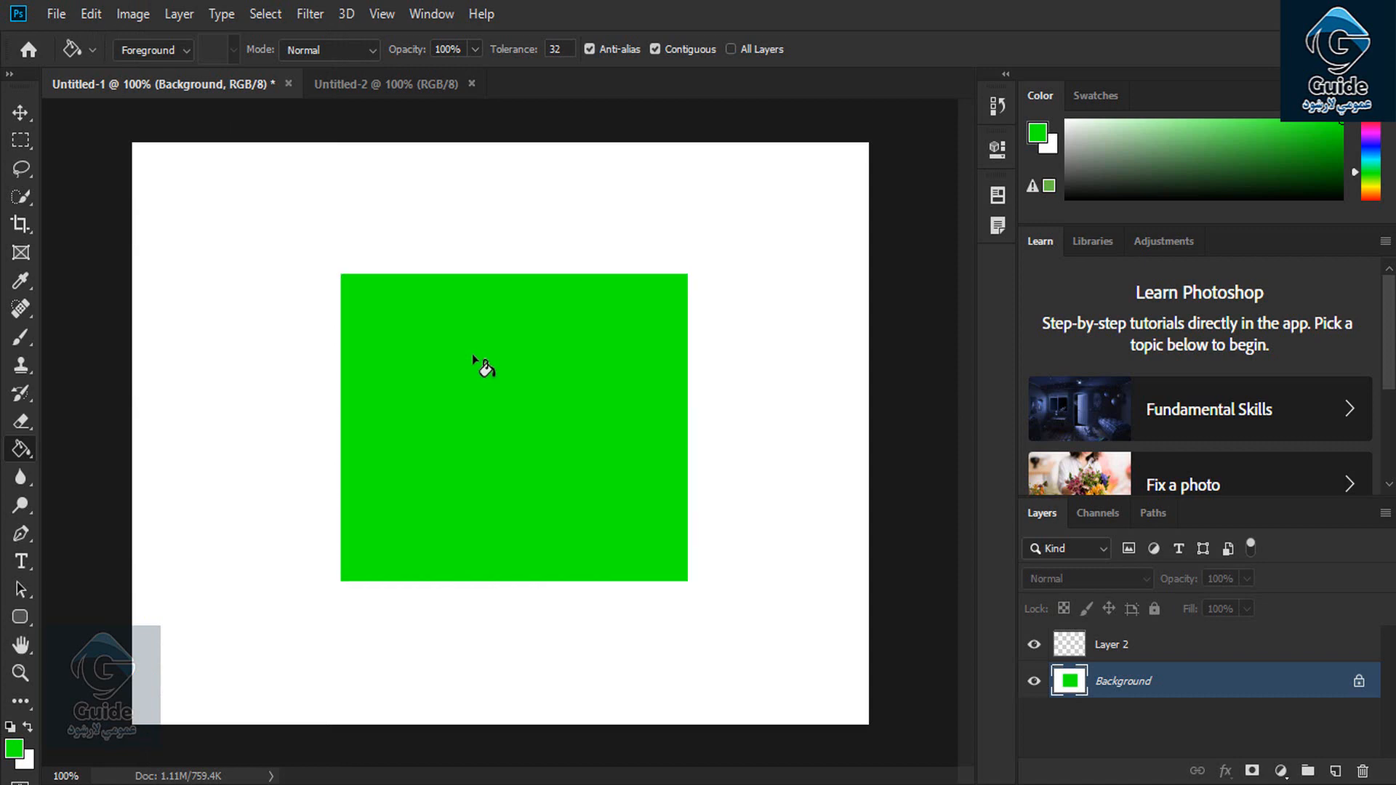
key("Delete")
In the Untitled-2 document, make a roughly square marquee selection and fill it with the green foreground color using the Paint Bucket.
left_click(21, 140)
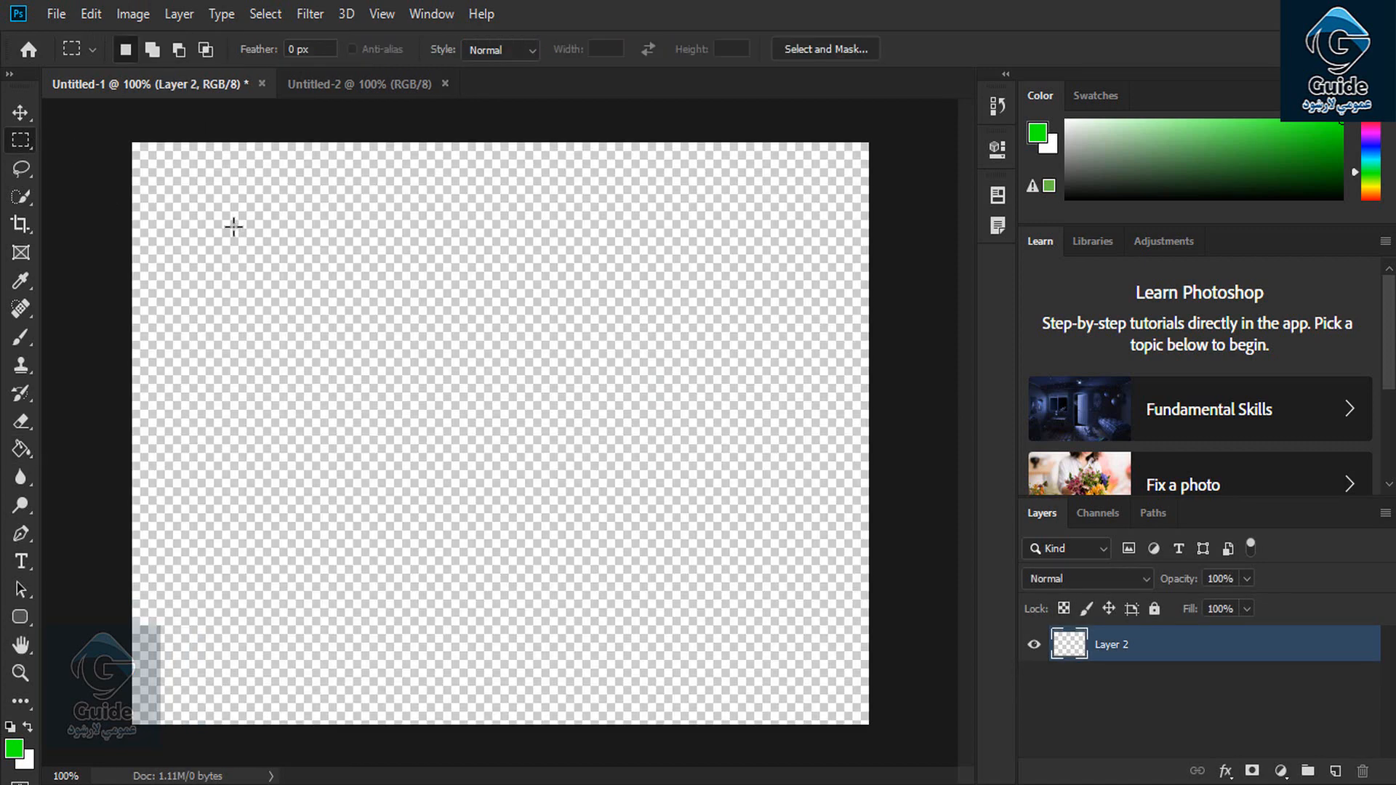
left_click(363, 84)
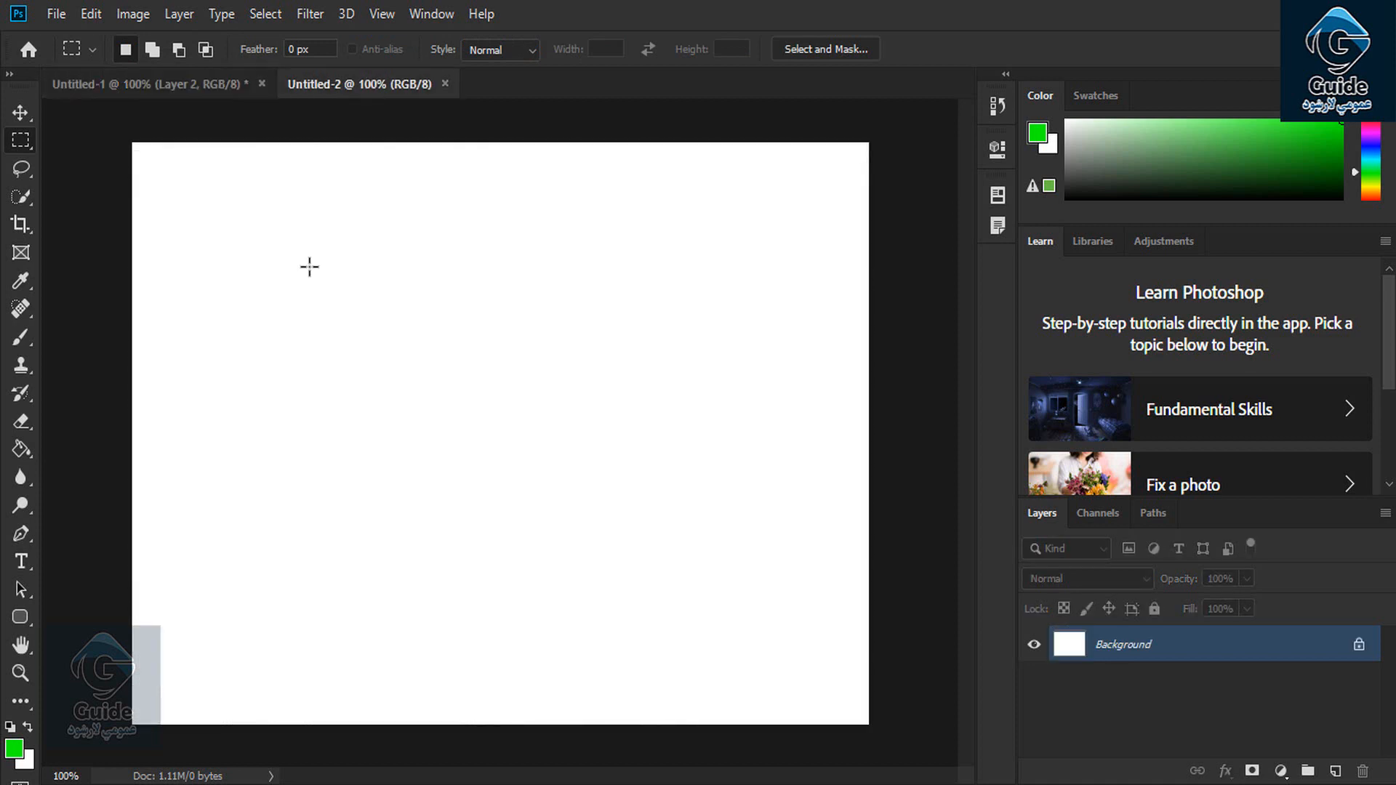
left_click_drag(270, 251, 602, 585)
left_click(21, 449)
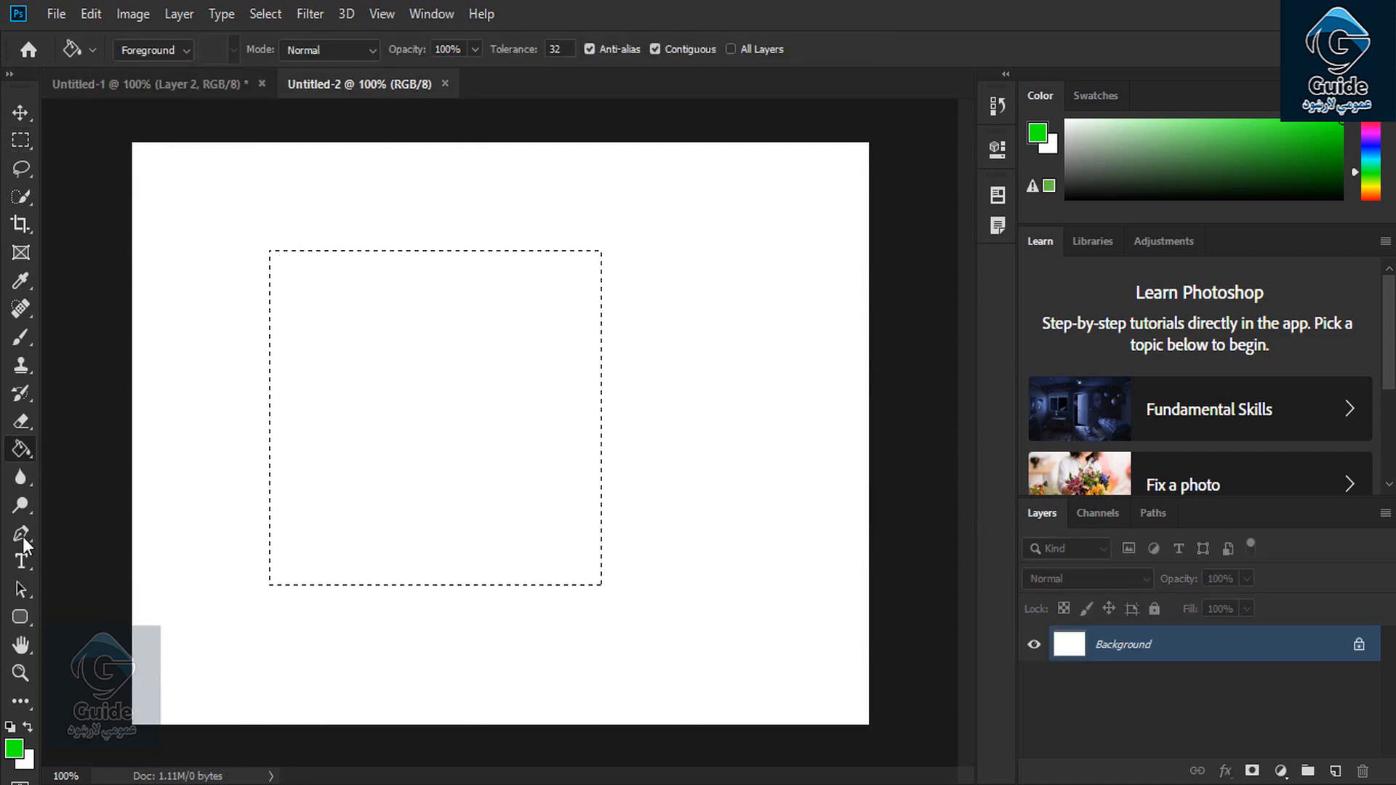
left_click(399, 474)
Start a Fade of the Paint Bucket fill and lower its opacity to 91%.
left_click(91, 14)
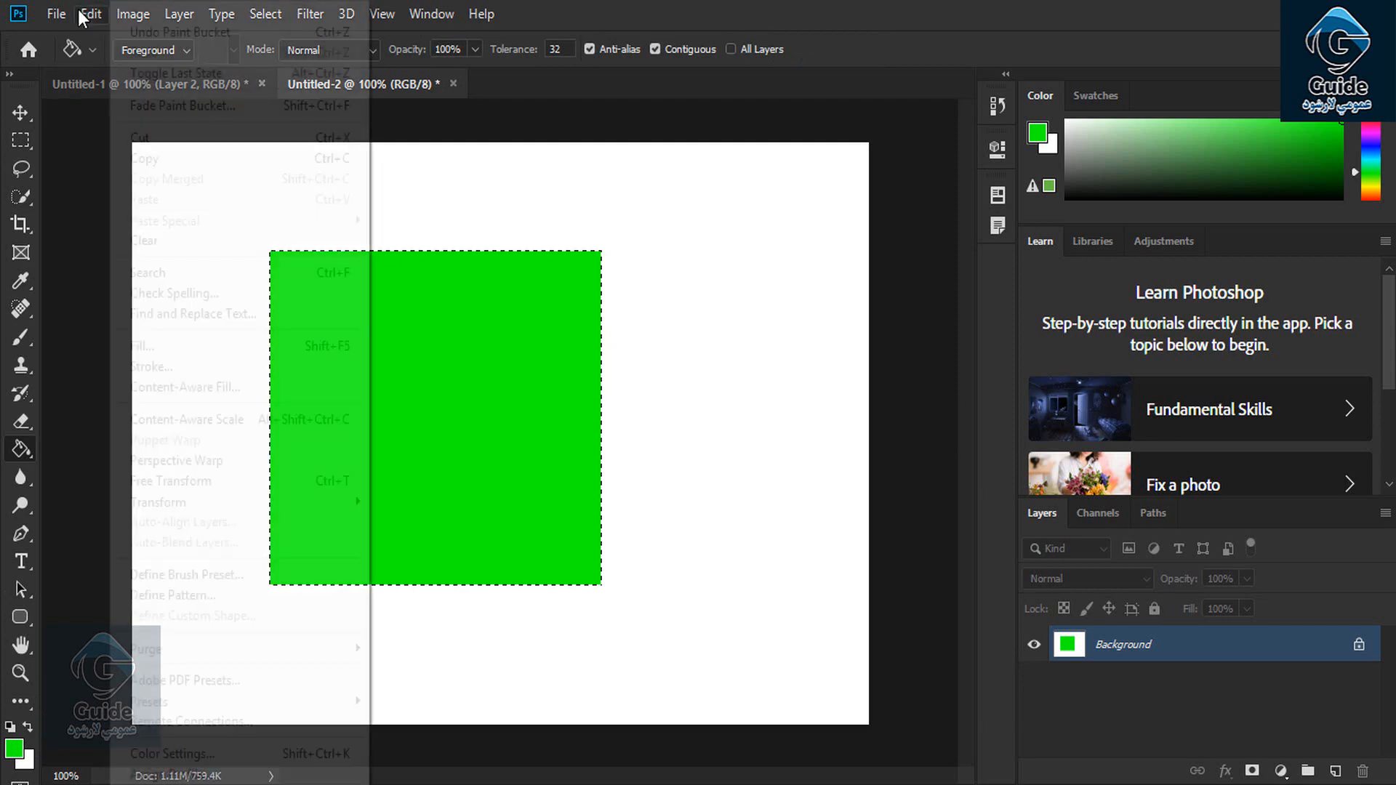
left_click(183, 106)
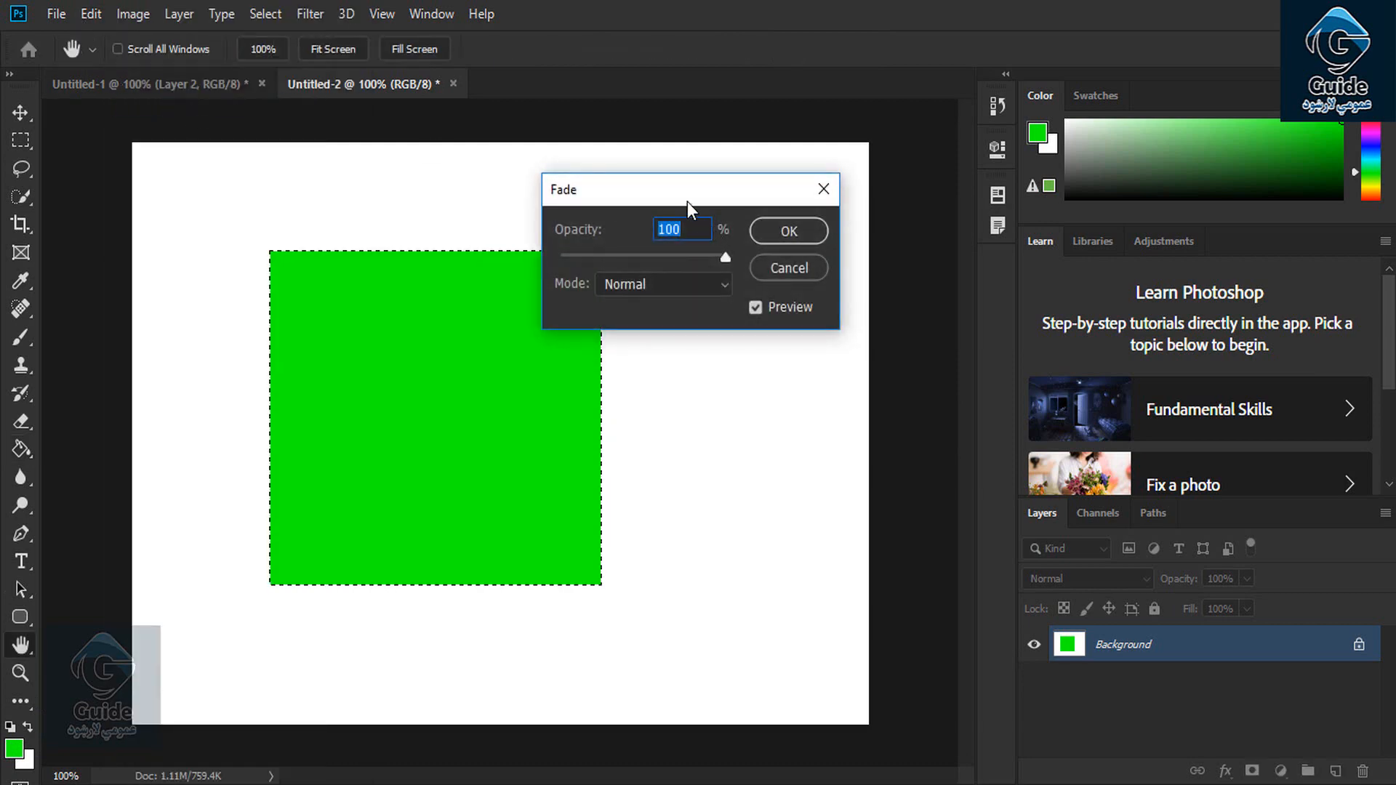
left_click_drag(685, 196, 801, 122)
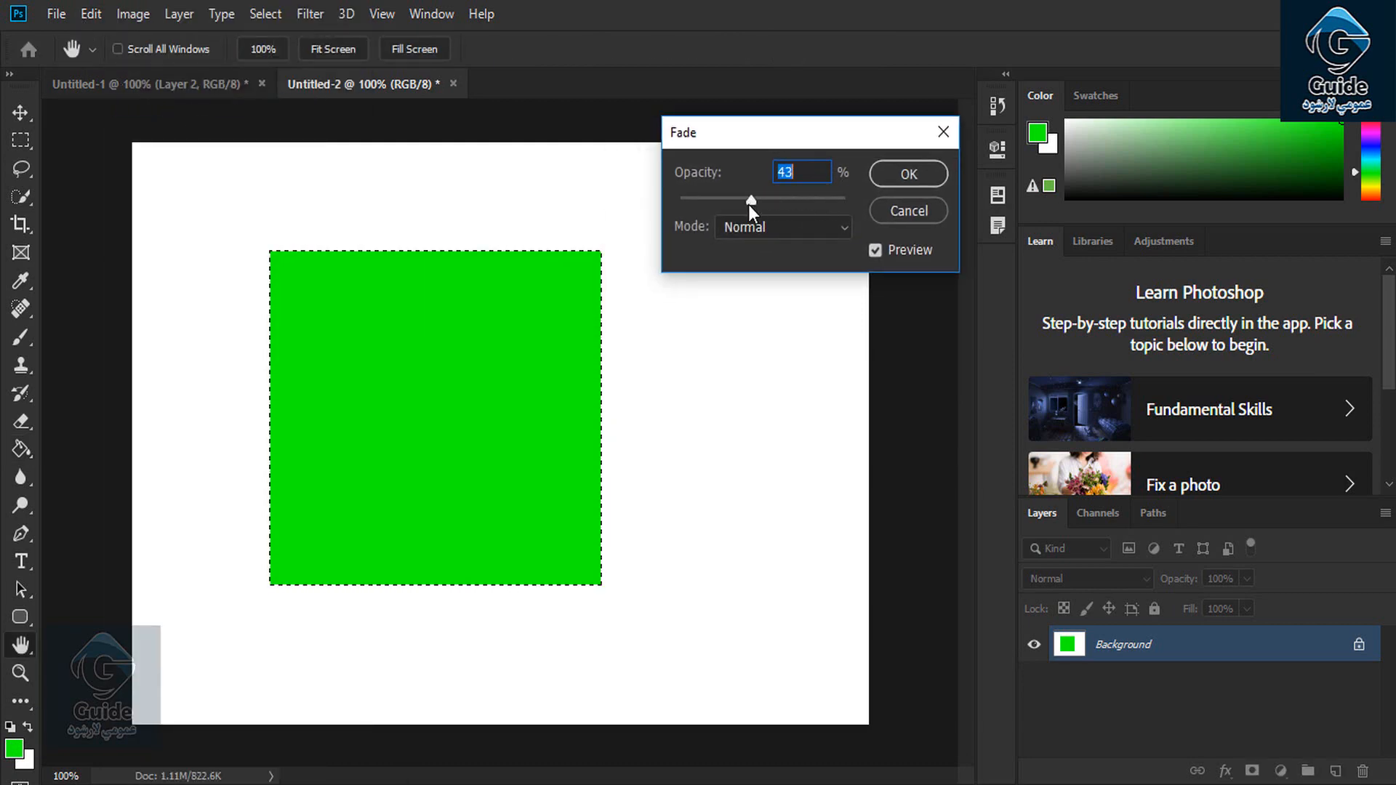
left_click_drag(748, 204, 787, 205)
Set the fade mode to Multiply, reduce the fade opacity further, and apply the fade to the green square.
left_click(756, 228)
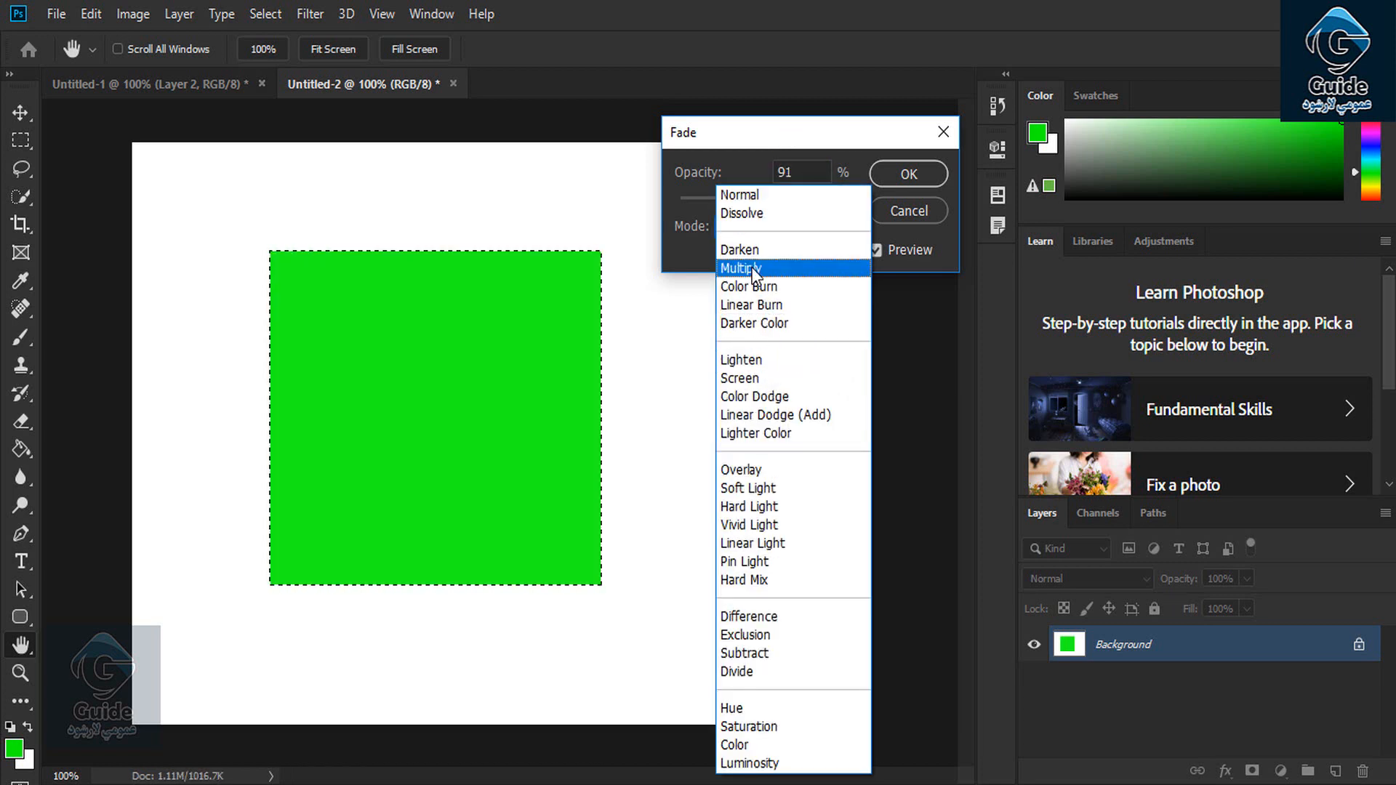
left_click(754, 269)
left_click(756, 227)
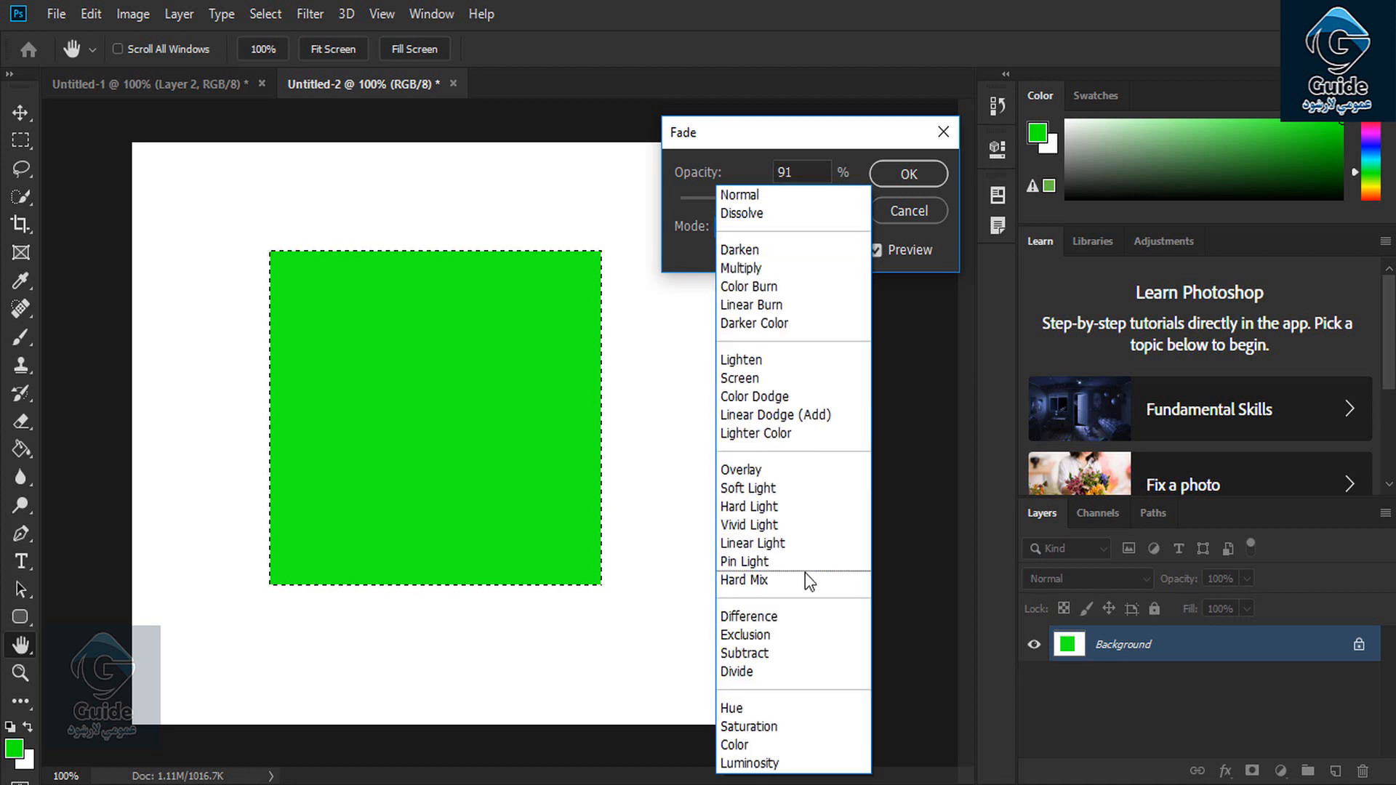
left_click(700, 194)
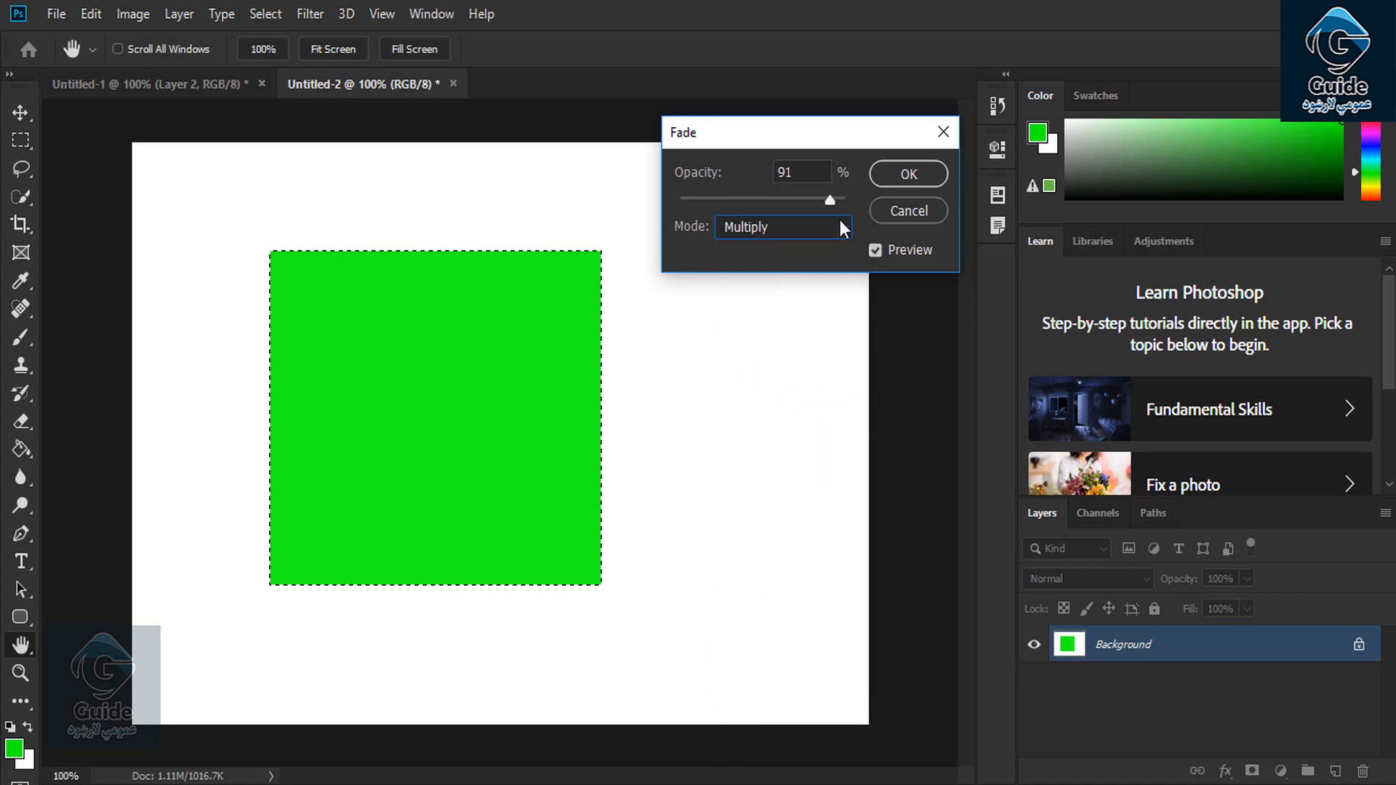
left_click_drag(828, 200, 804, 198)
left_click(909, 175)
key("g")
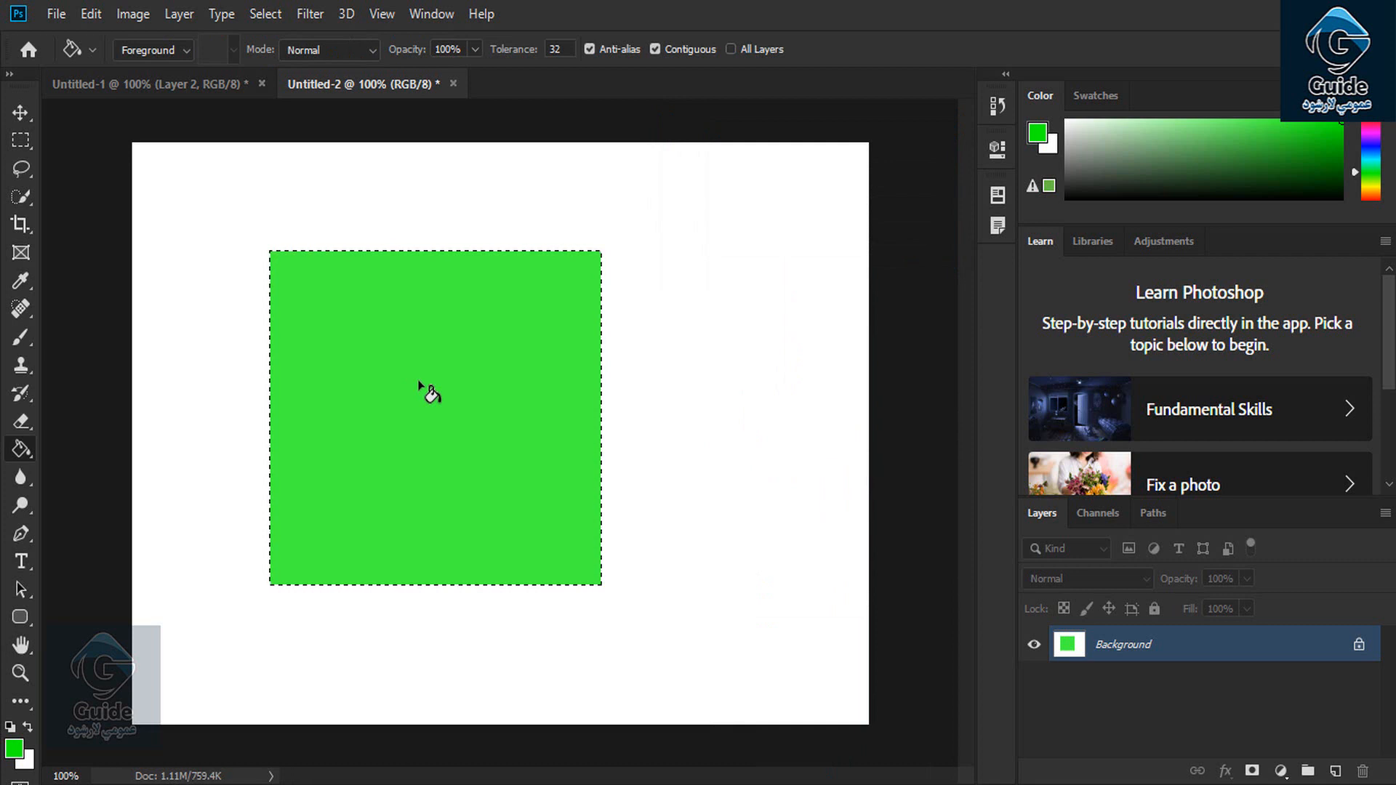
Check whether Fade is available without a selection, and undo the stray green background fill together with the deselection.
key("ctrl+d")
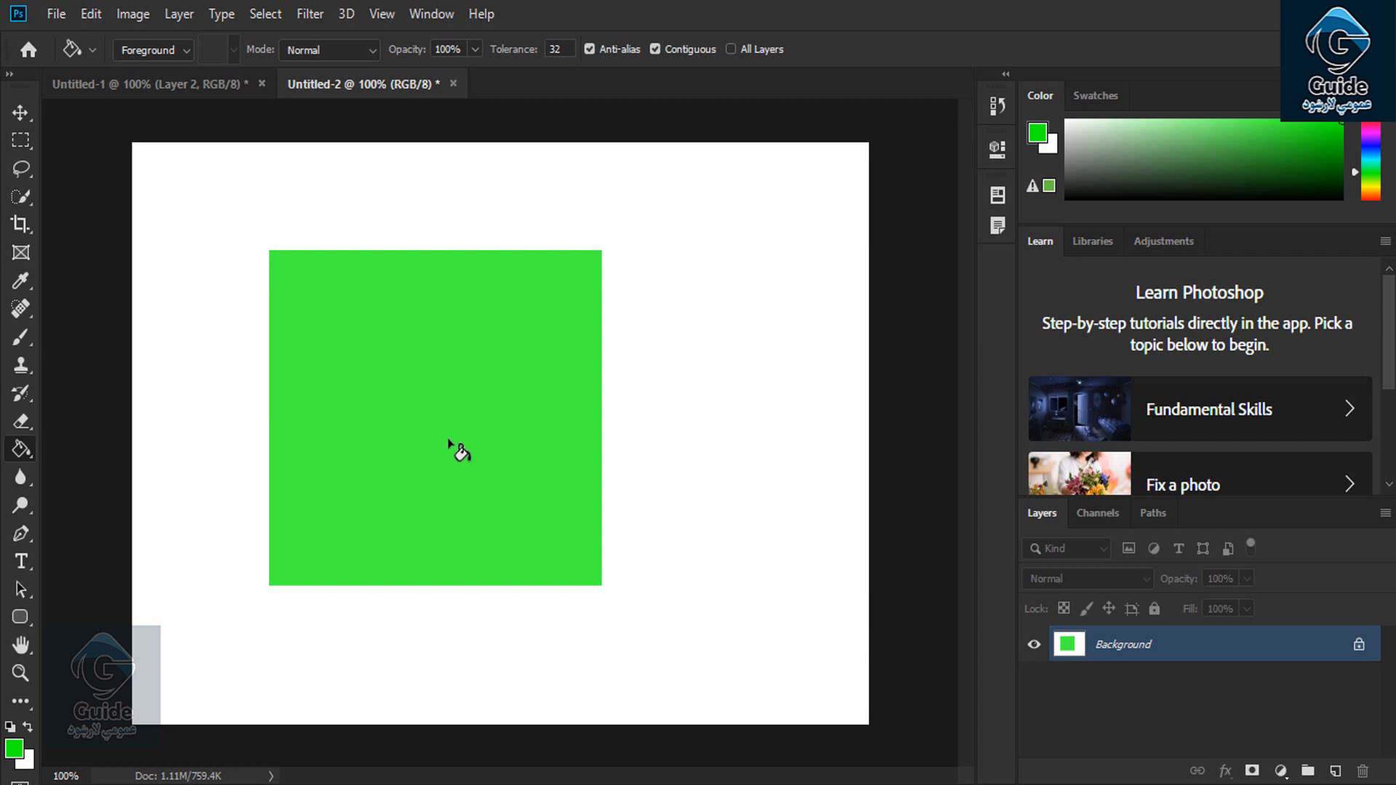
left_click(86, 15)
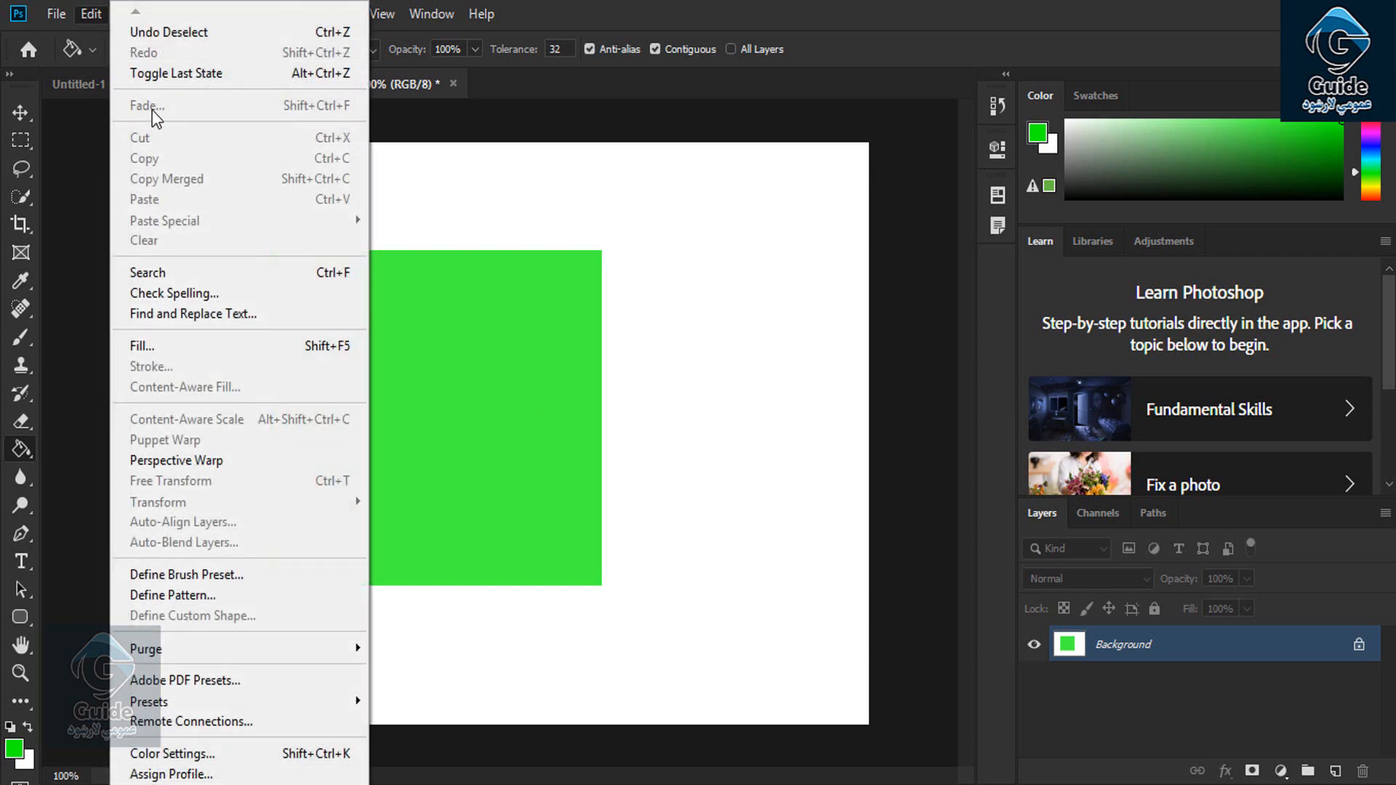
left_click(425, 225)
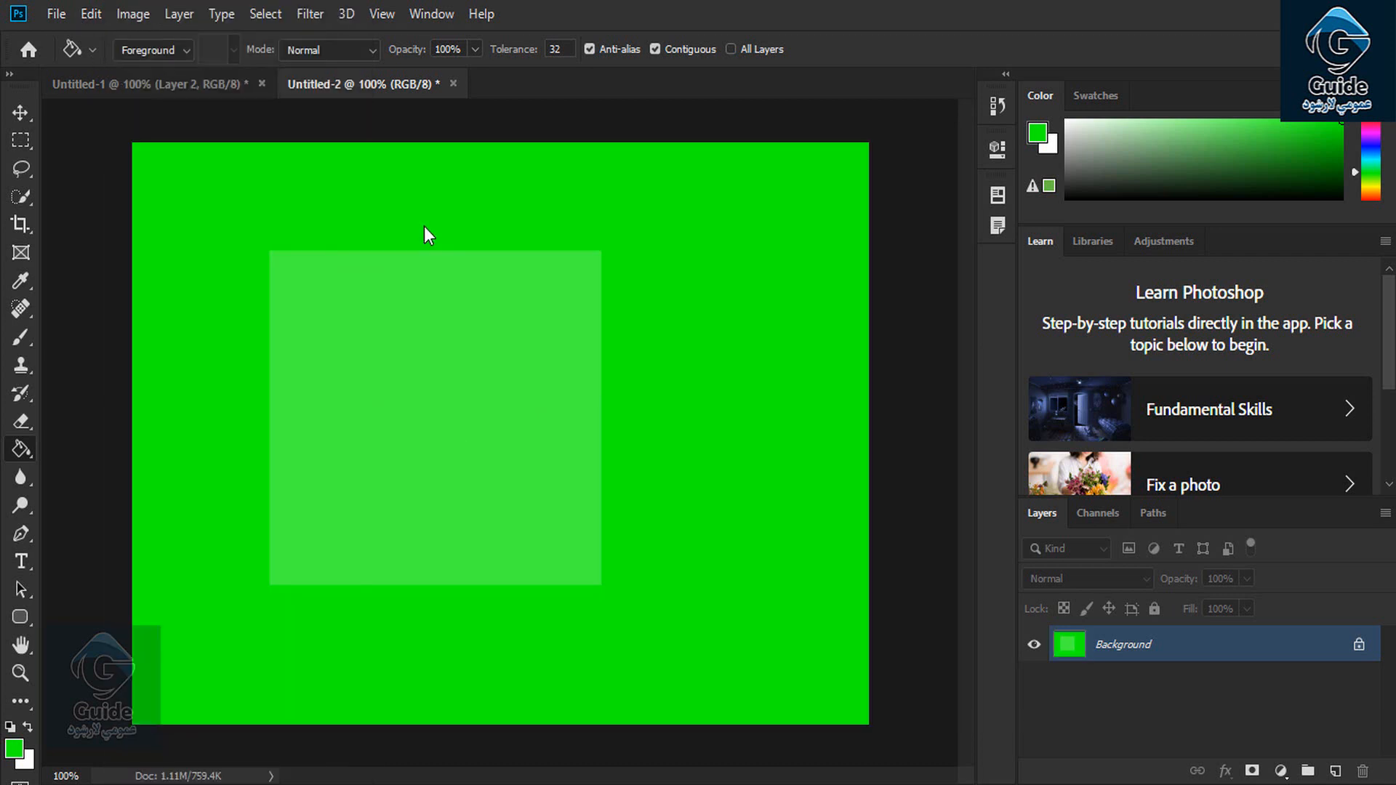
key("ctrl+z")
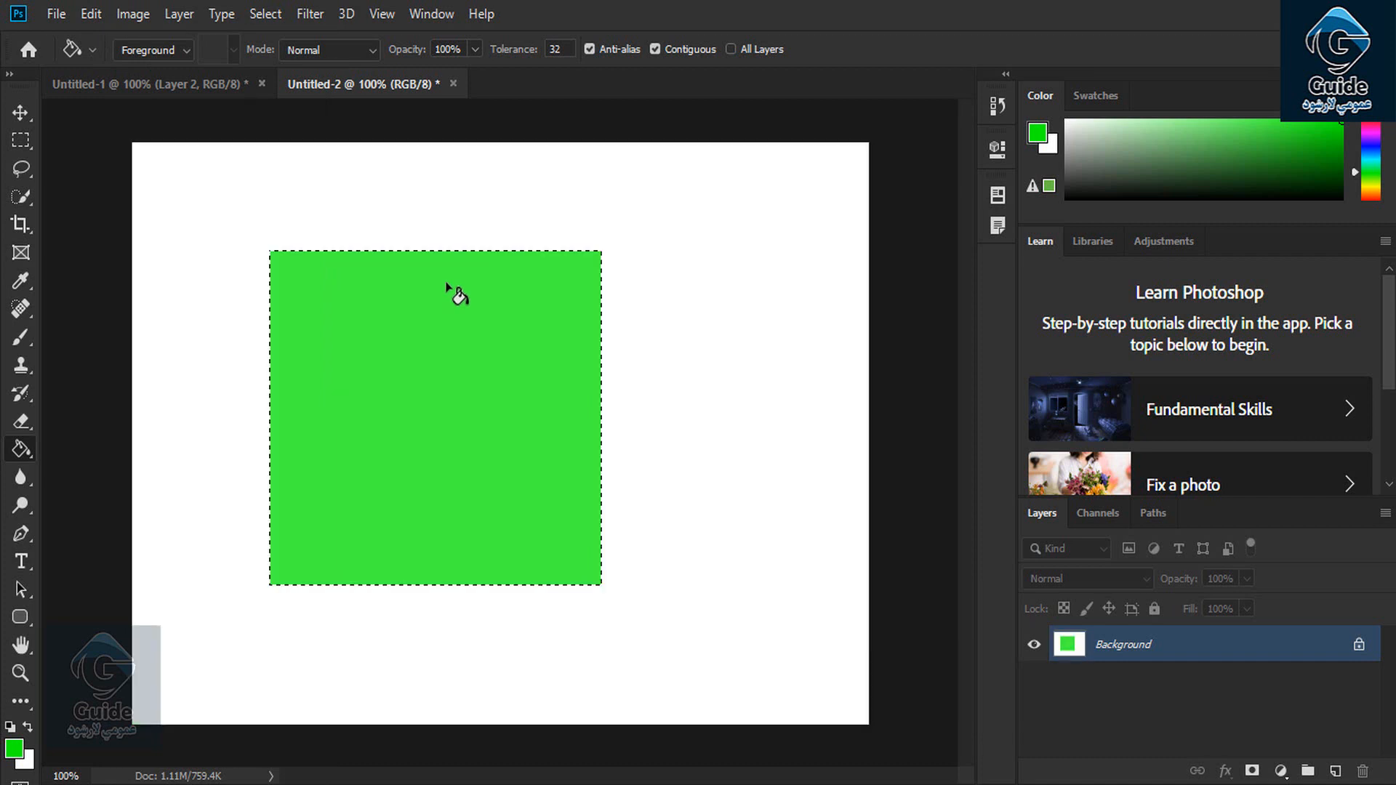
Undo the fade, the green fill and the marquee selection on the Background layer.
left_click(447, 285)
key("ctrl+d")
key("ctrl+z")
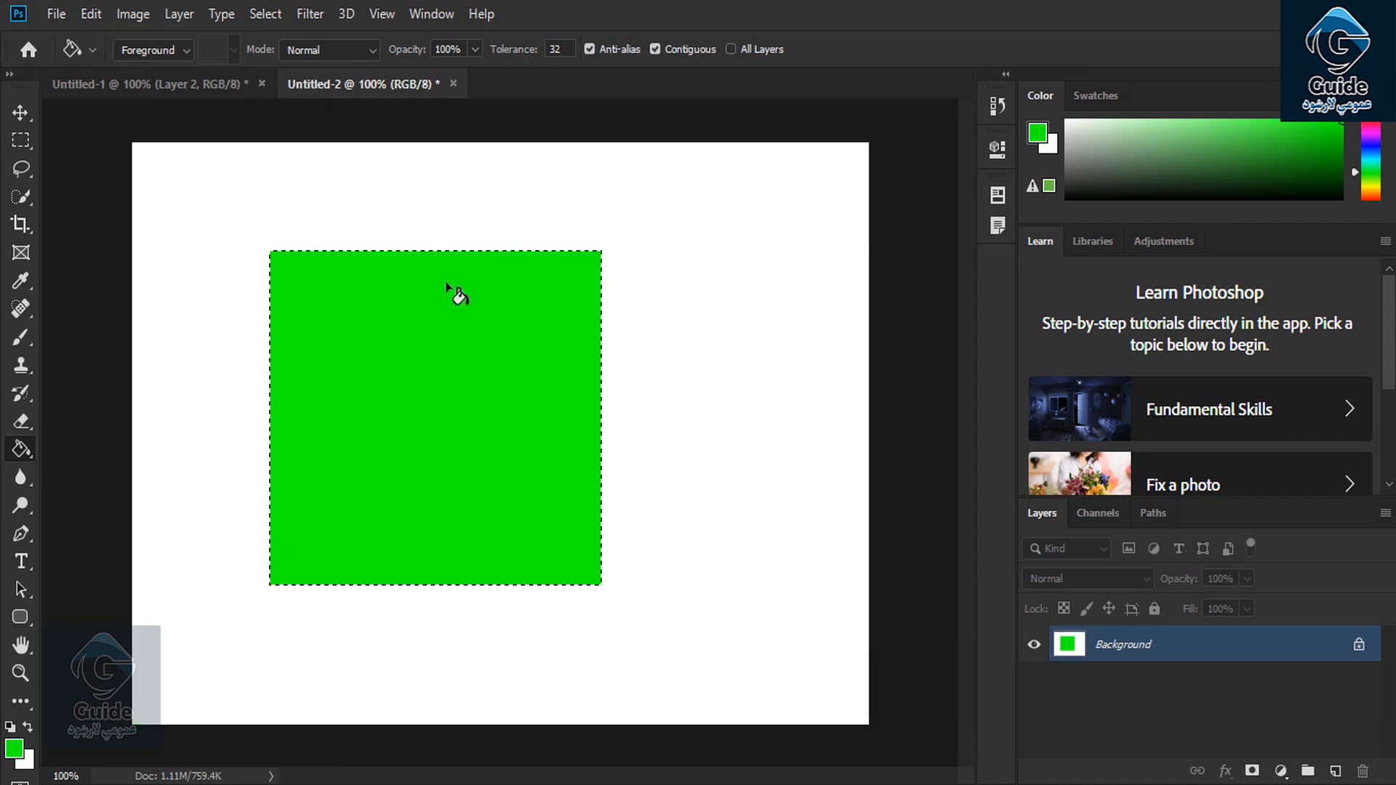
key("ctrl+z")
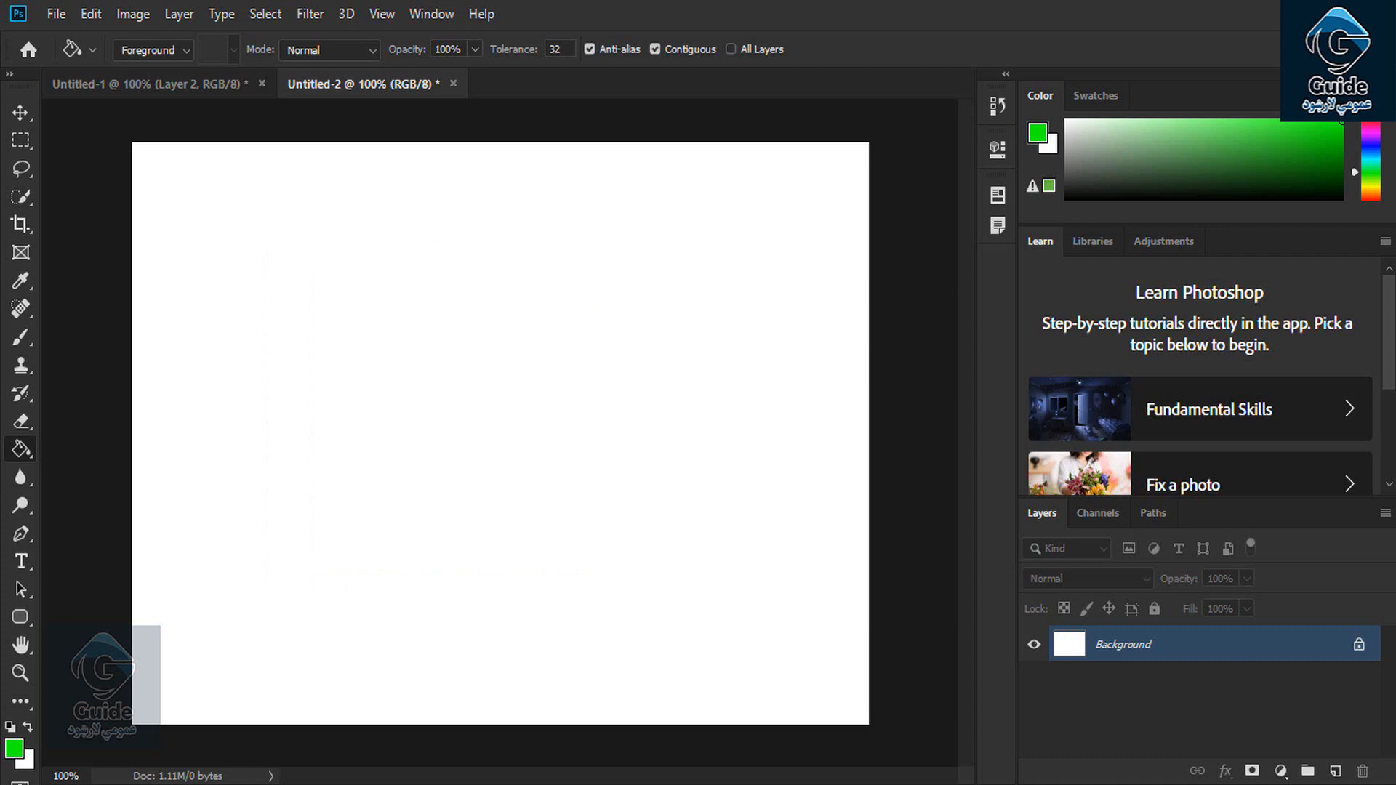
Add a new layer and make a roughly square marquee selection in the canvas's upper-left area.
left_click(20, 139)
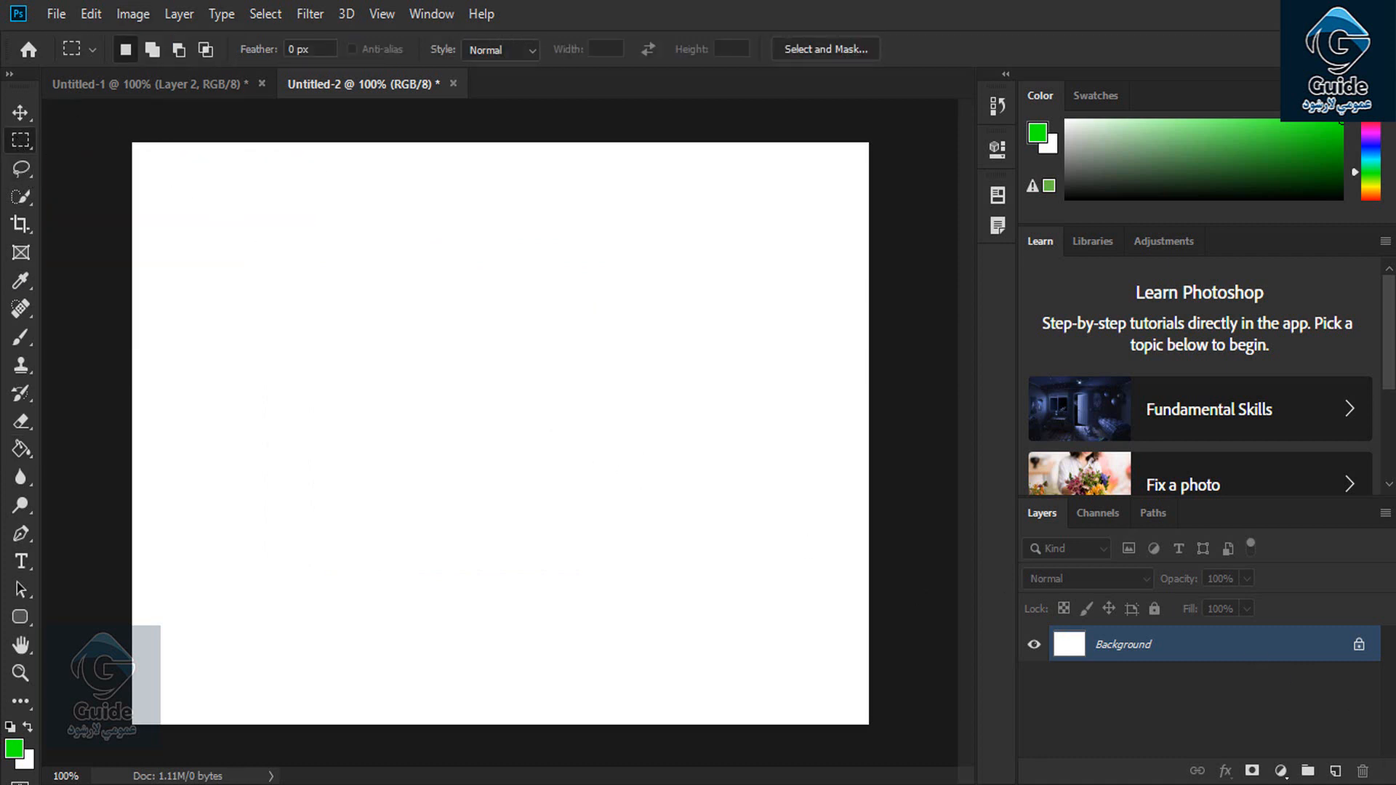
left_click(1335, 772)
left_click_drag(174, 202, 447, 467)
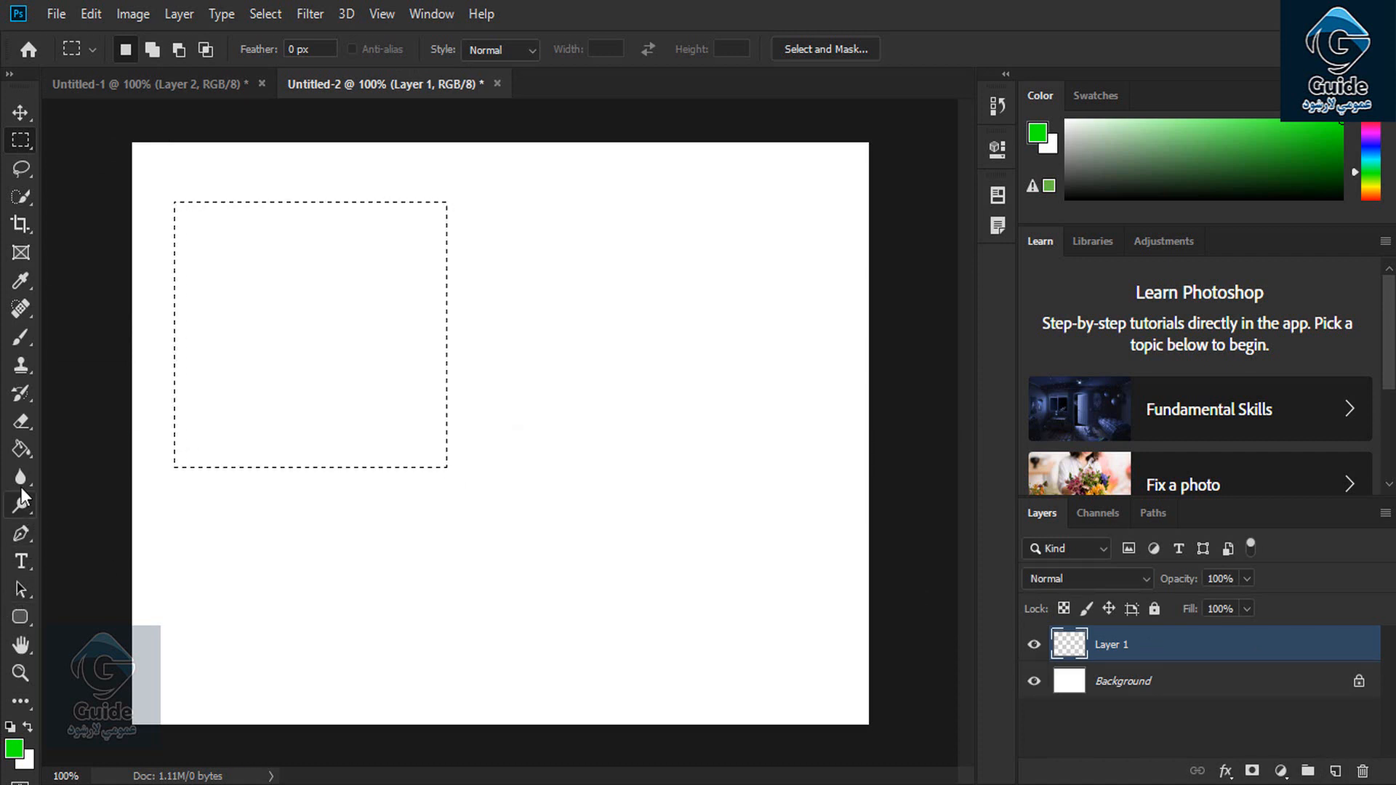
Set the foreground color to ff0000 and fill the square selection on Layer 1 with the Paint Bucket.
left_click(20, 448)
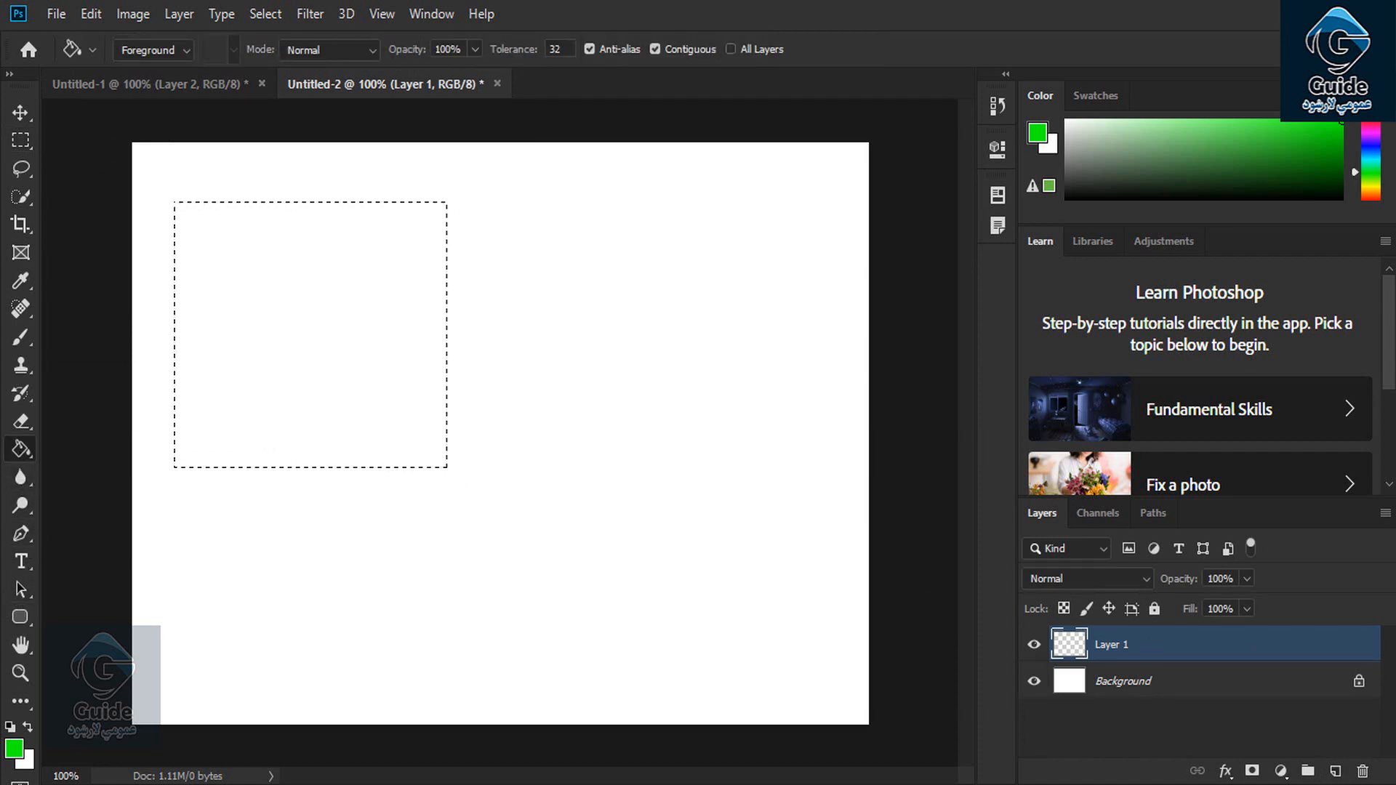
left_click(15, 746)
type("ff0000")
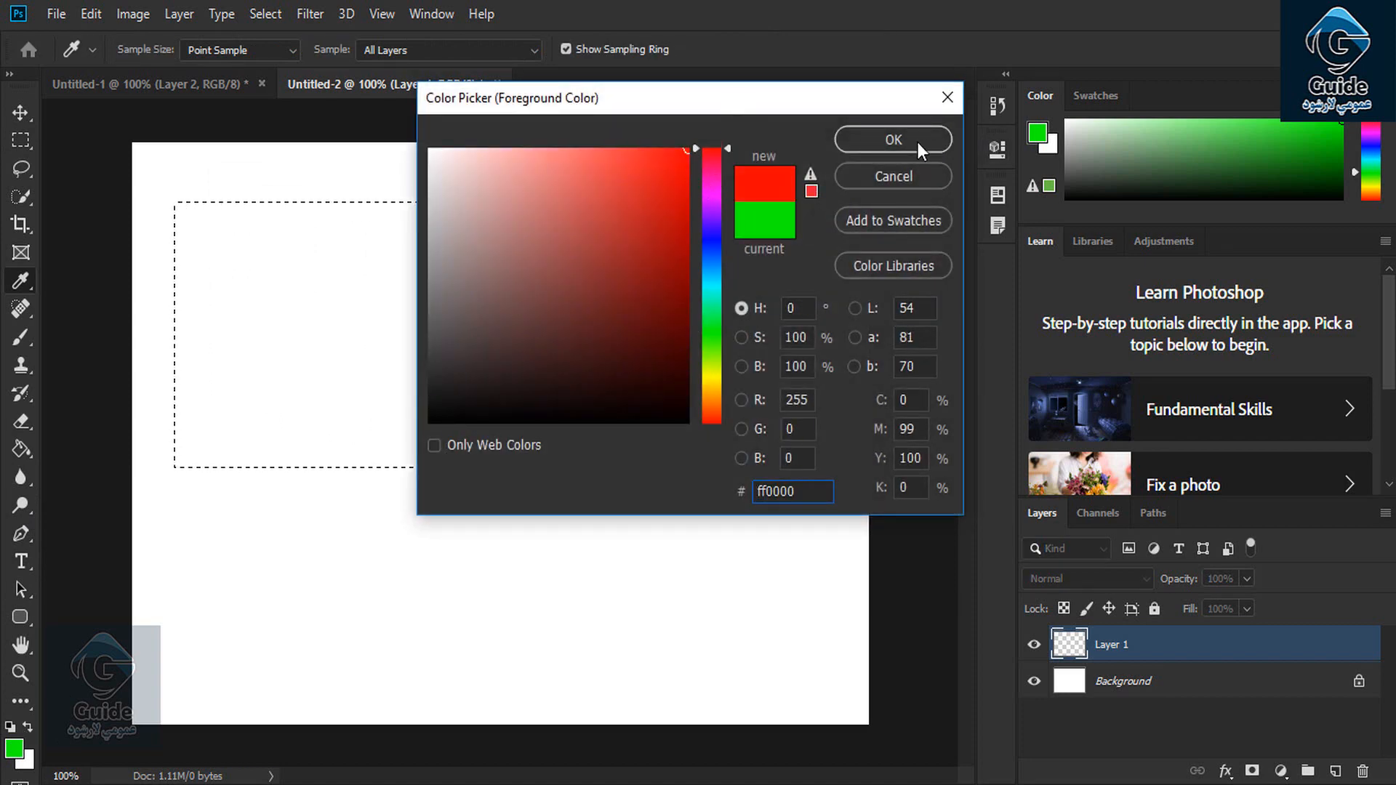
left_click(894, 139)
left_click(231, 309)
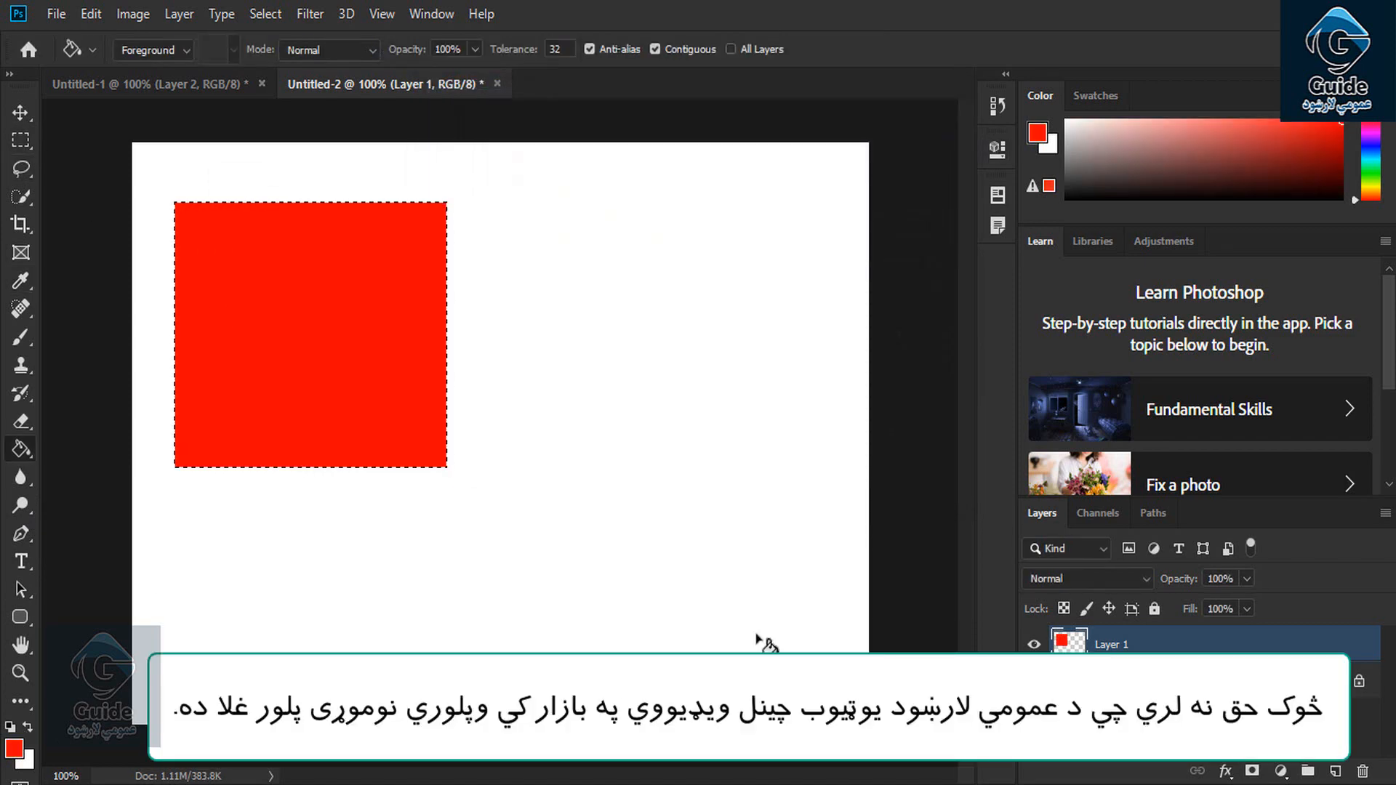
Add another new layer and make a tall elliptical marquee selection just right of the red square.
left_click(1335, 771)
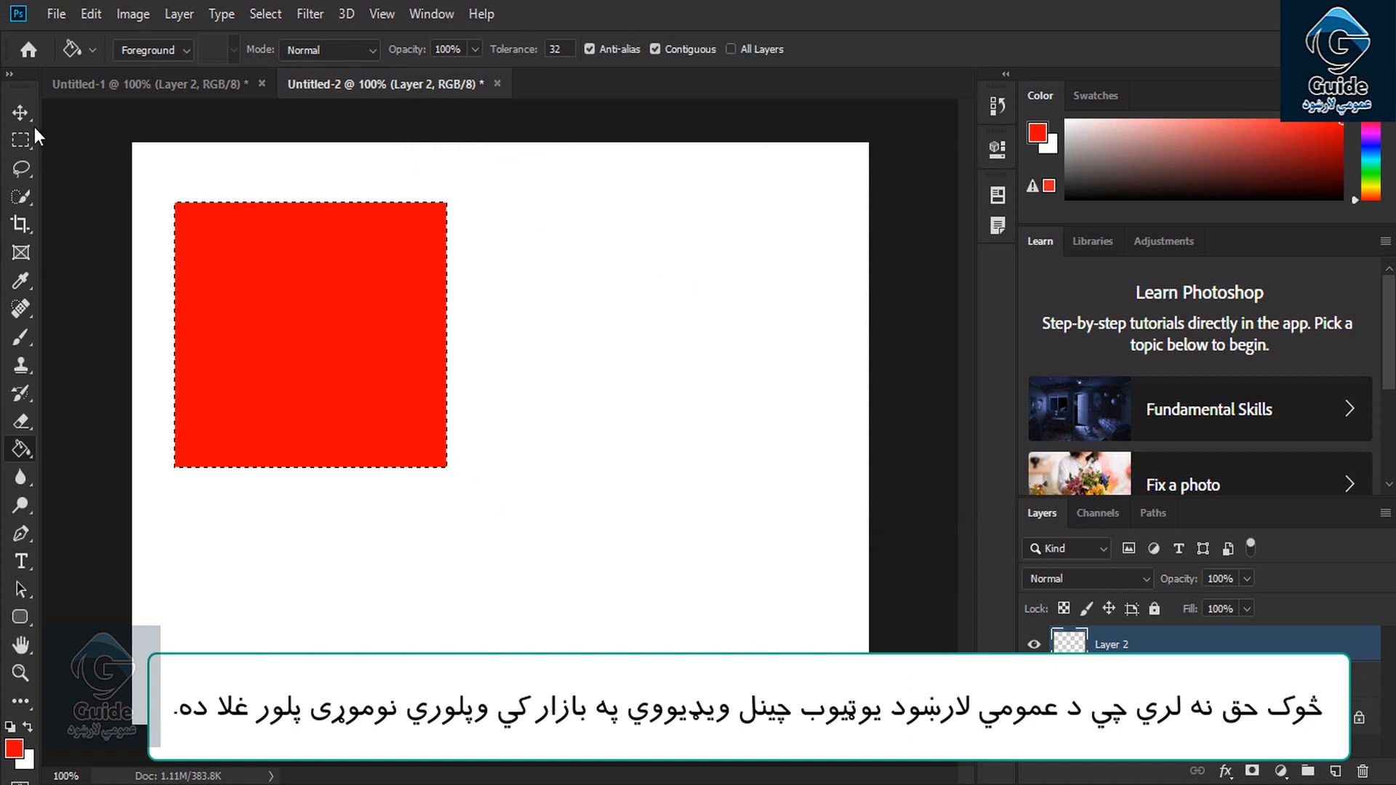
left_click(21, 140)
left_click(77, 158)
left_click_drag(487, 253, 659, 507)
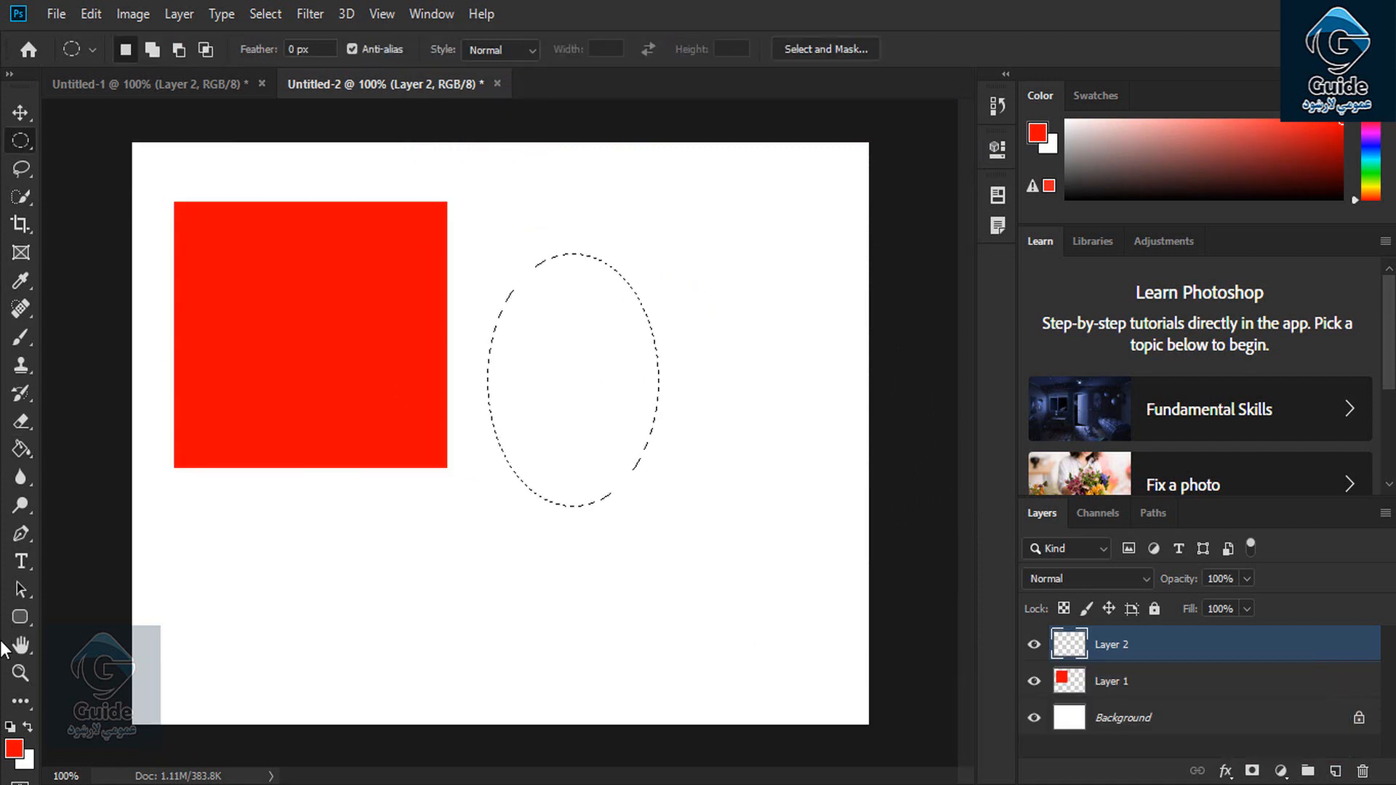
Set the foreground color to blue 0600ff and fill the elliptical selection on Layer 2 with the Paint Bucket.
left_click(16, 753)
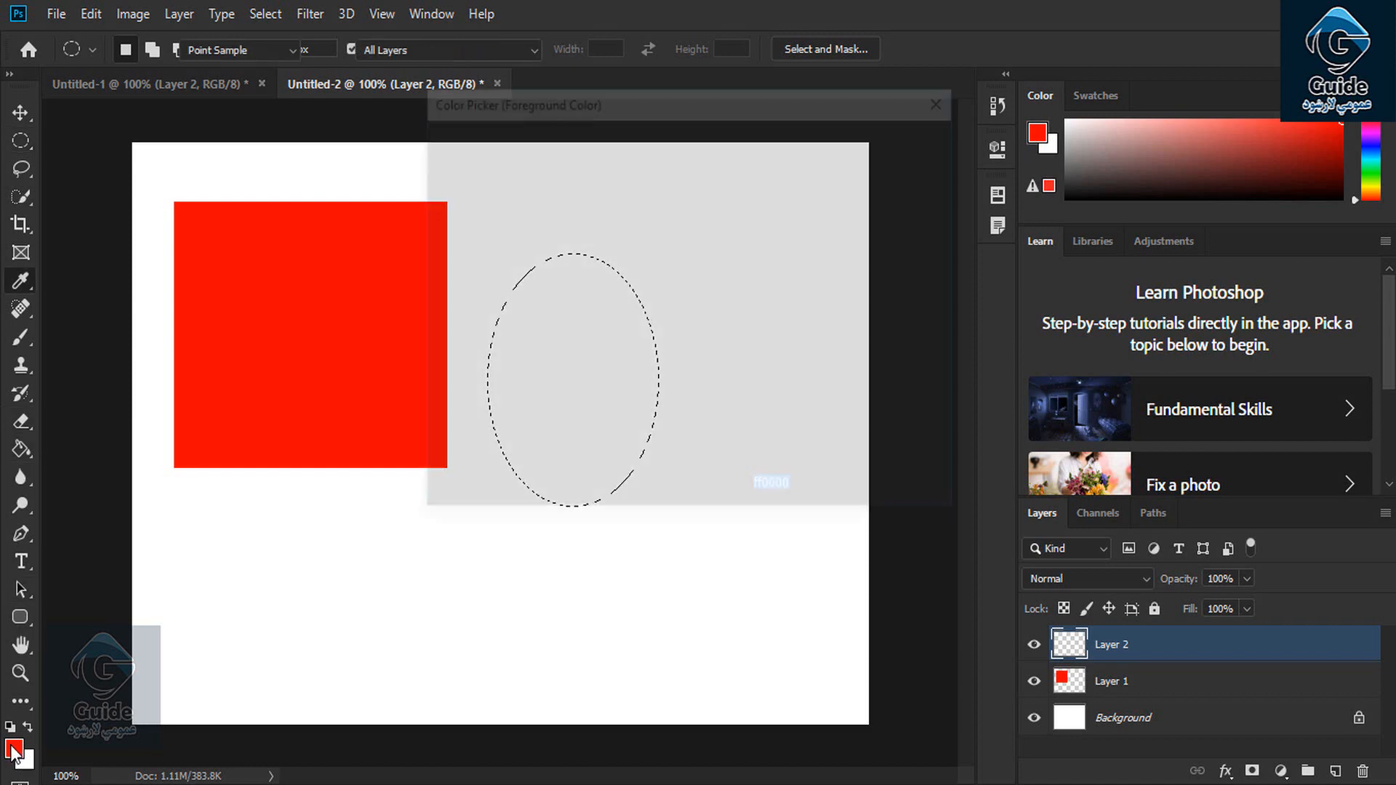
left_click(716, 247)
left_click(909, 142)
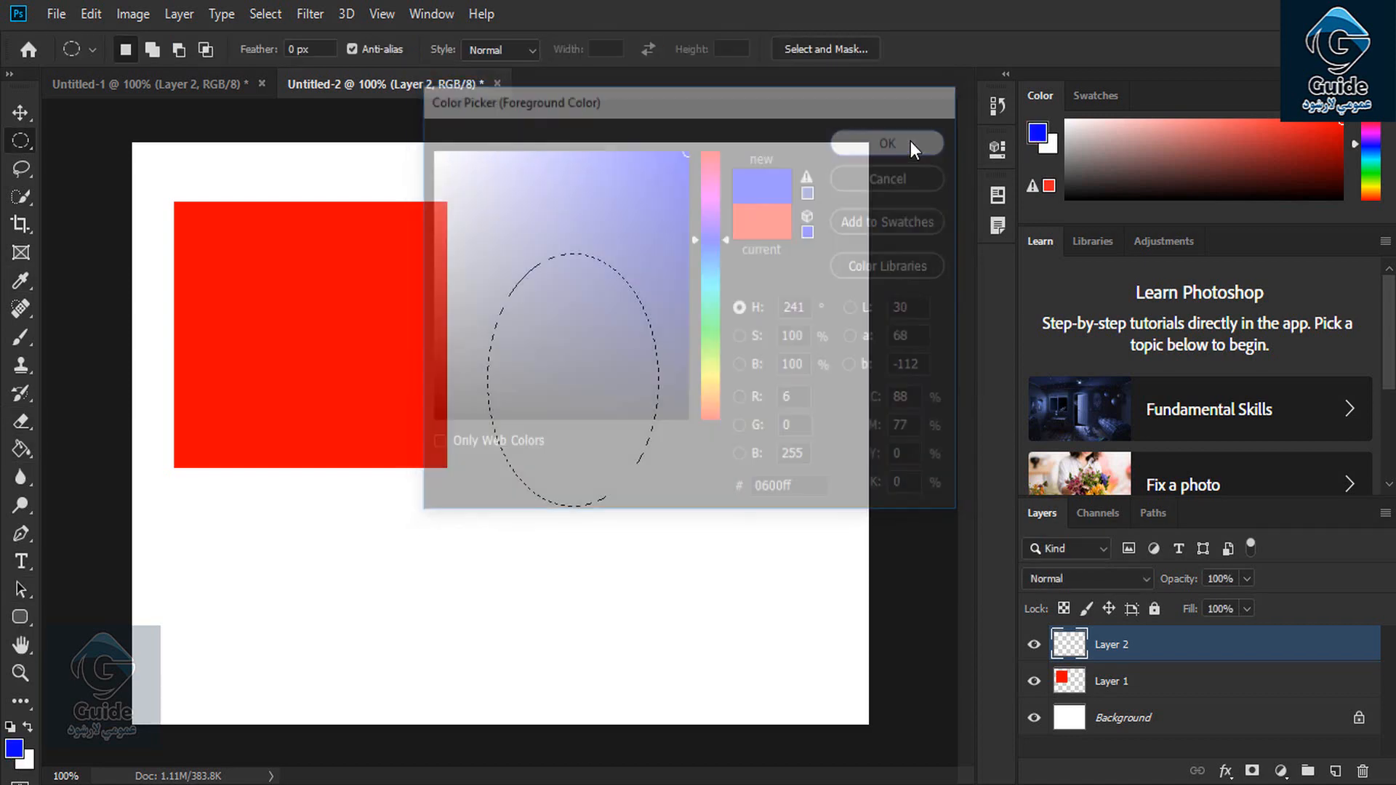
left_click(21, 448)
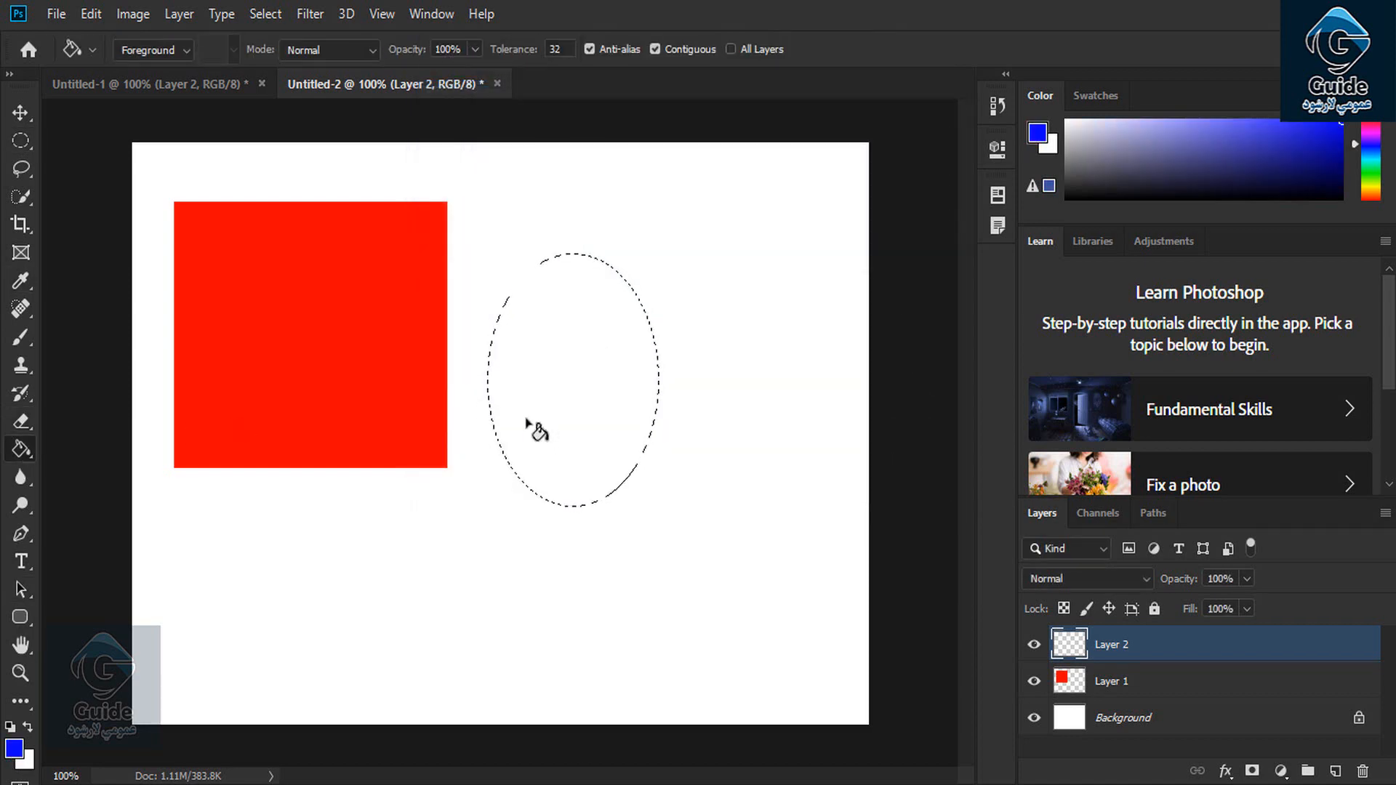
left_click(564, 408)
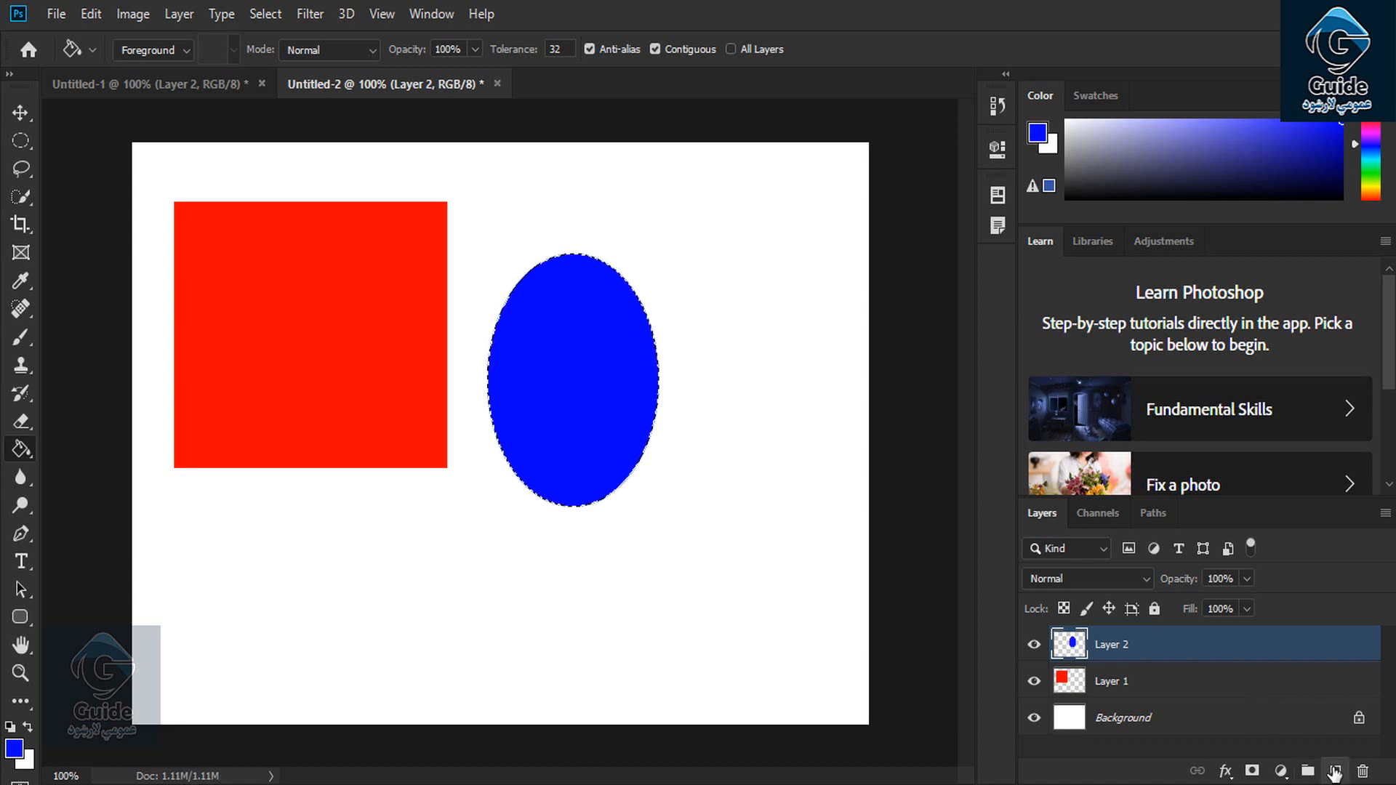
Add a third new layer and make a small upright rectangular marquee selection to the upper right of the blue ellipse.
left_click(1335, 770)
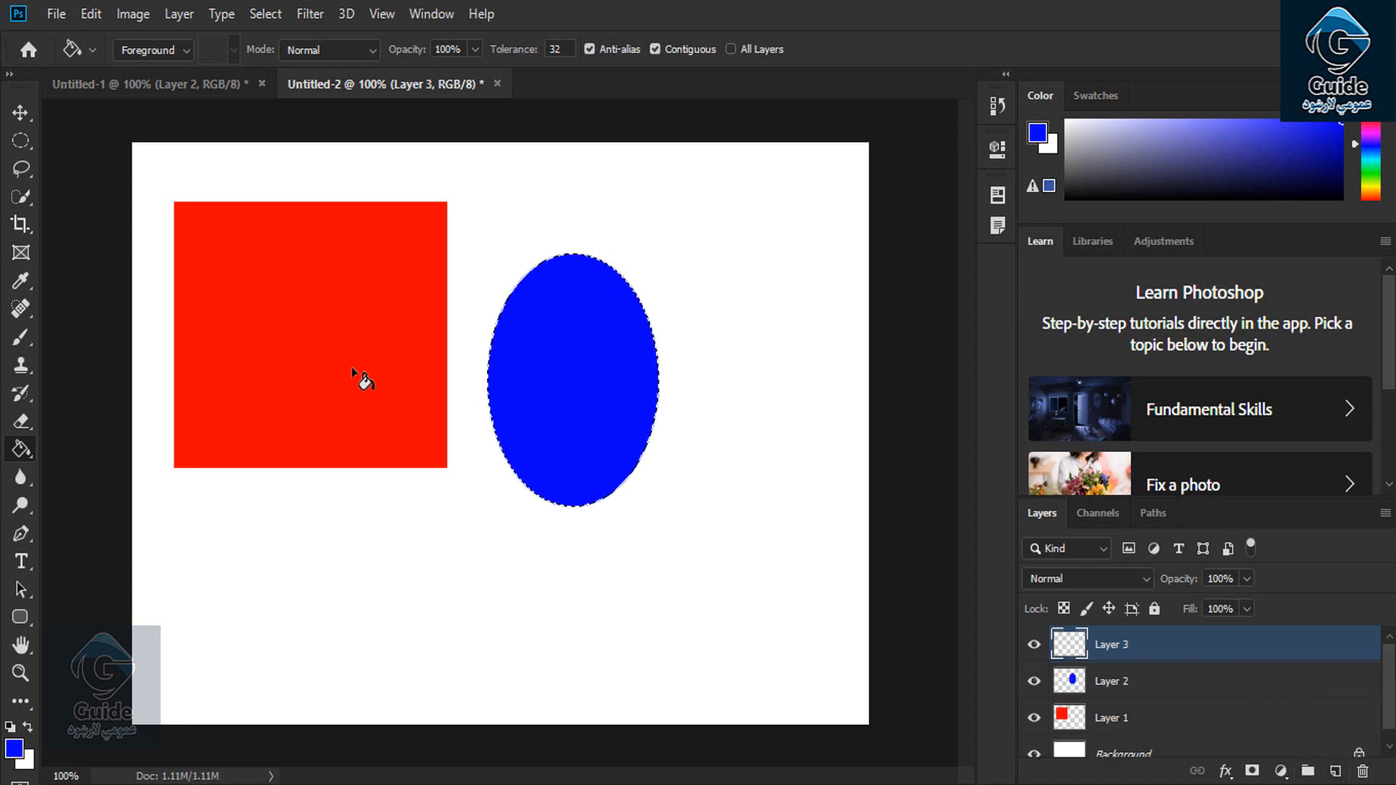
right_click(20, 140)
left_click(51, 144)
left_click_drag(674, 185, 807, 363)
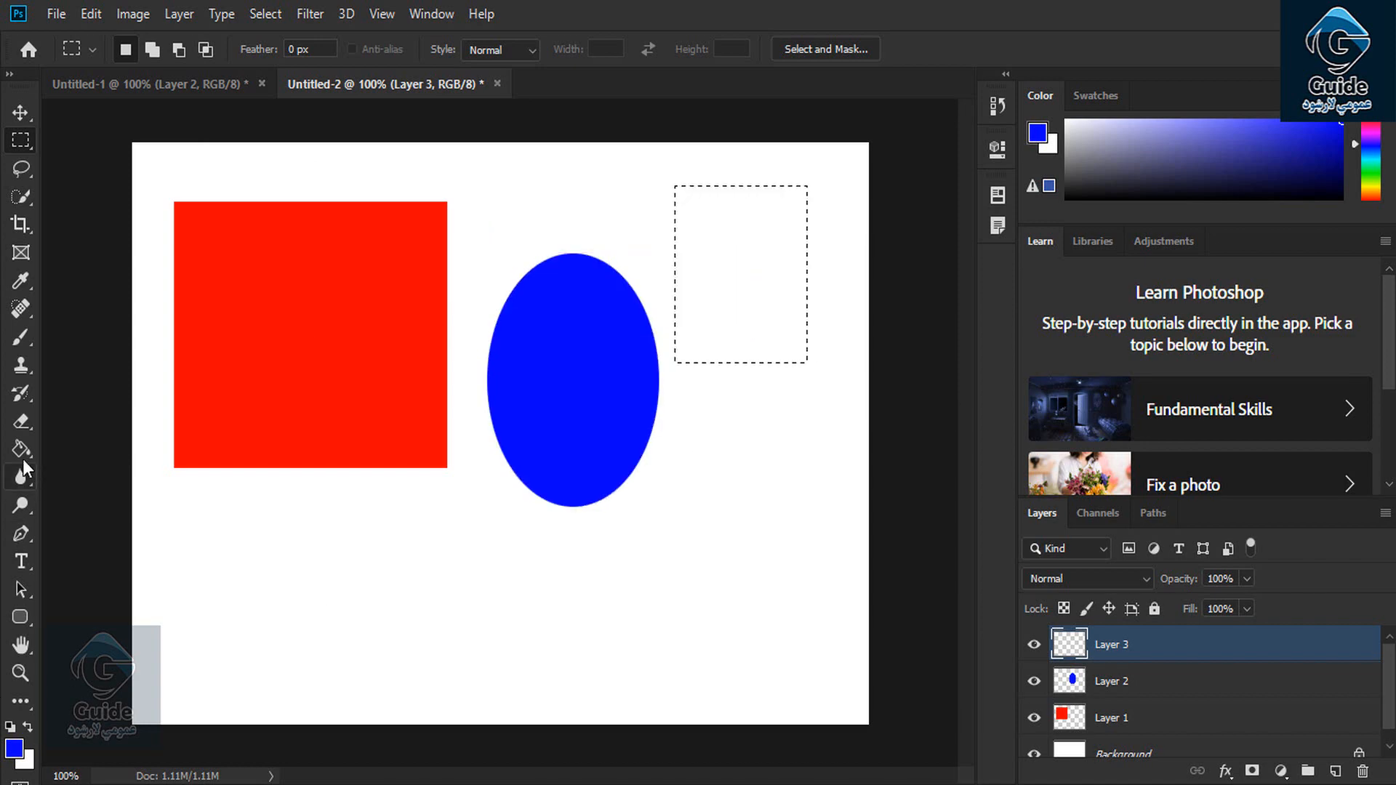
Set the foreground color to green, fill the rectangular selection on Layer 3 with the Paint Bucket, and deselect it.
left_click(15, 747)
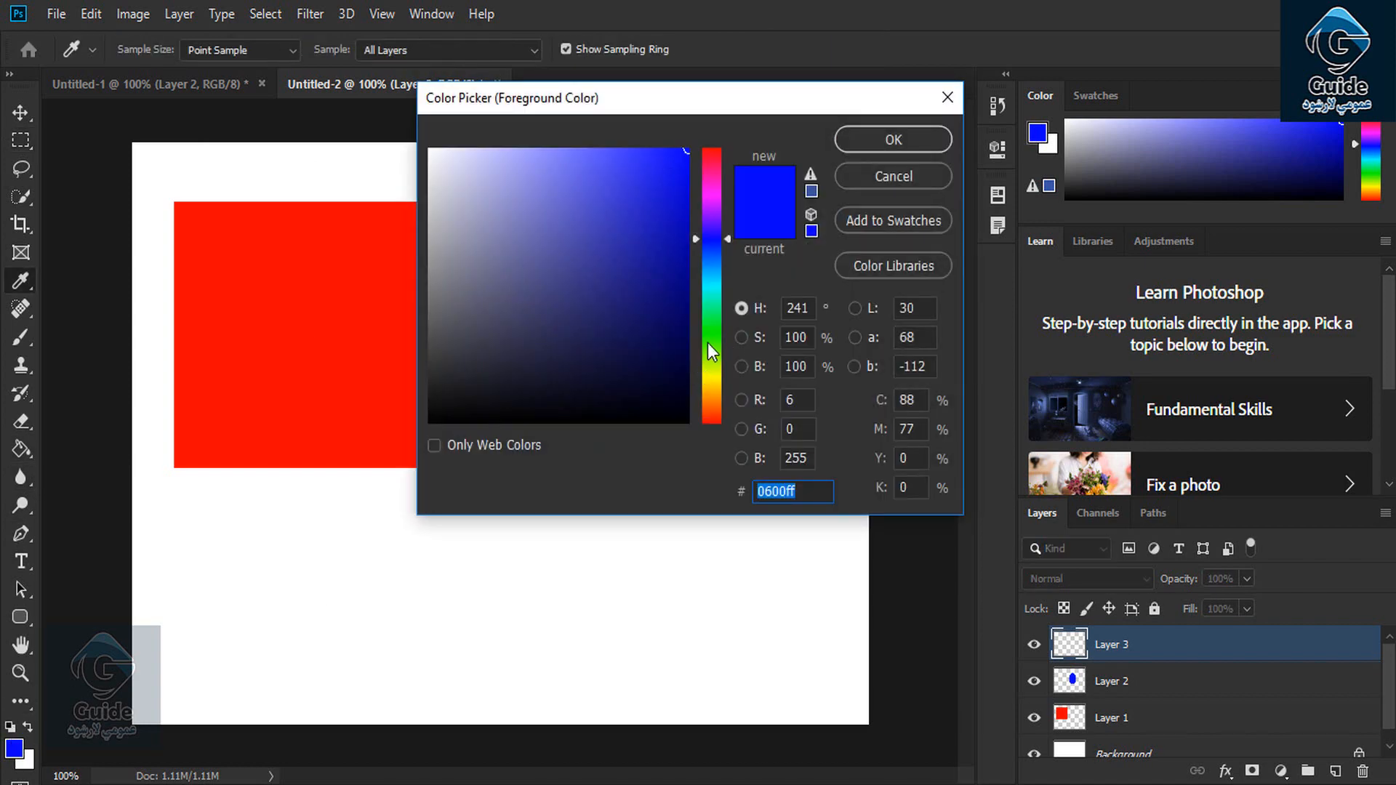
left_click(708, 342)
left_click(896, 136)
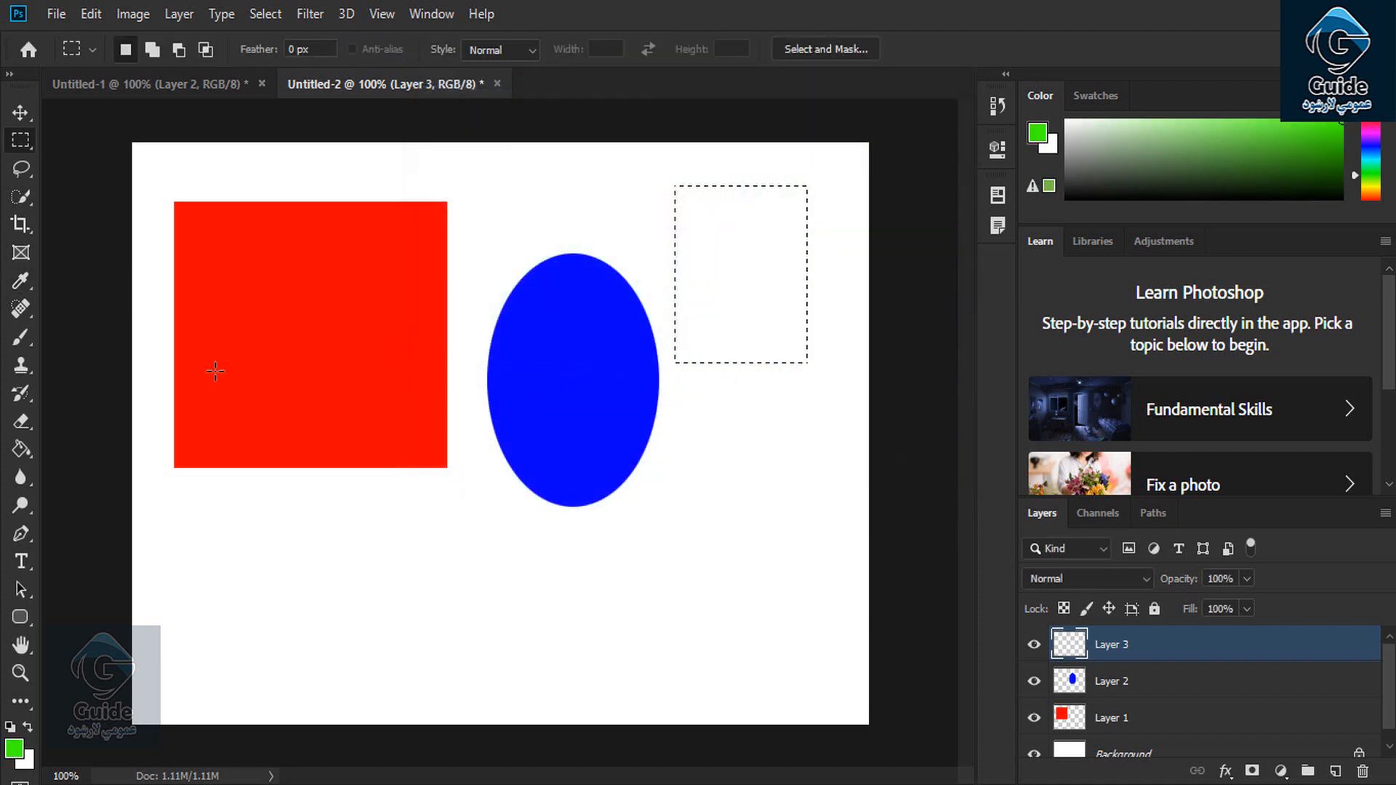
left_click(22, 449)
left_click(759, 267)
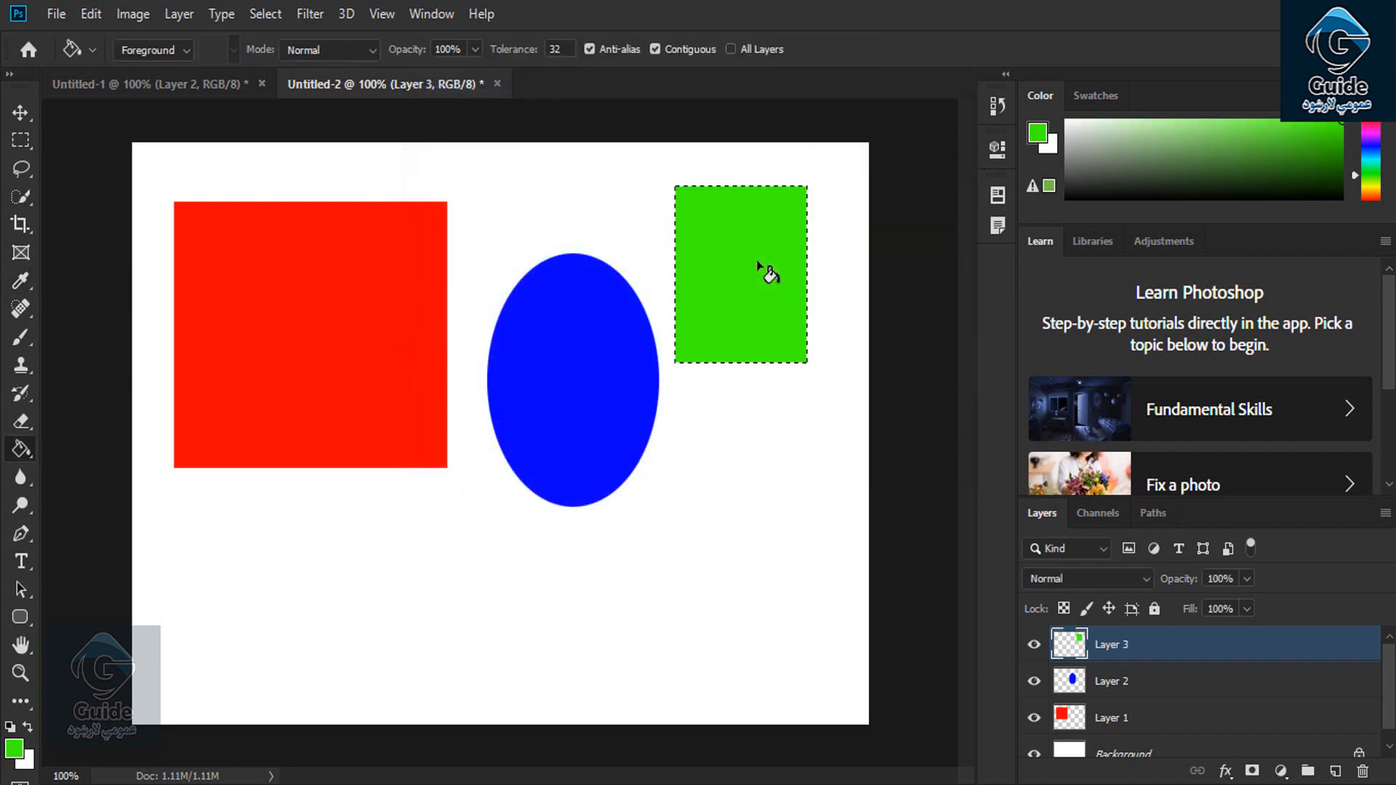
left_click(20, 112)
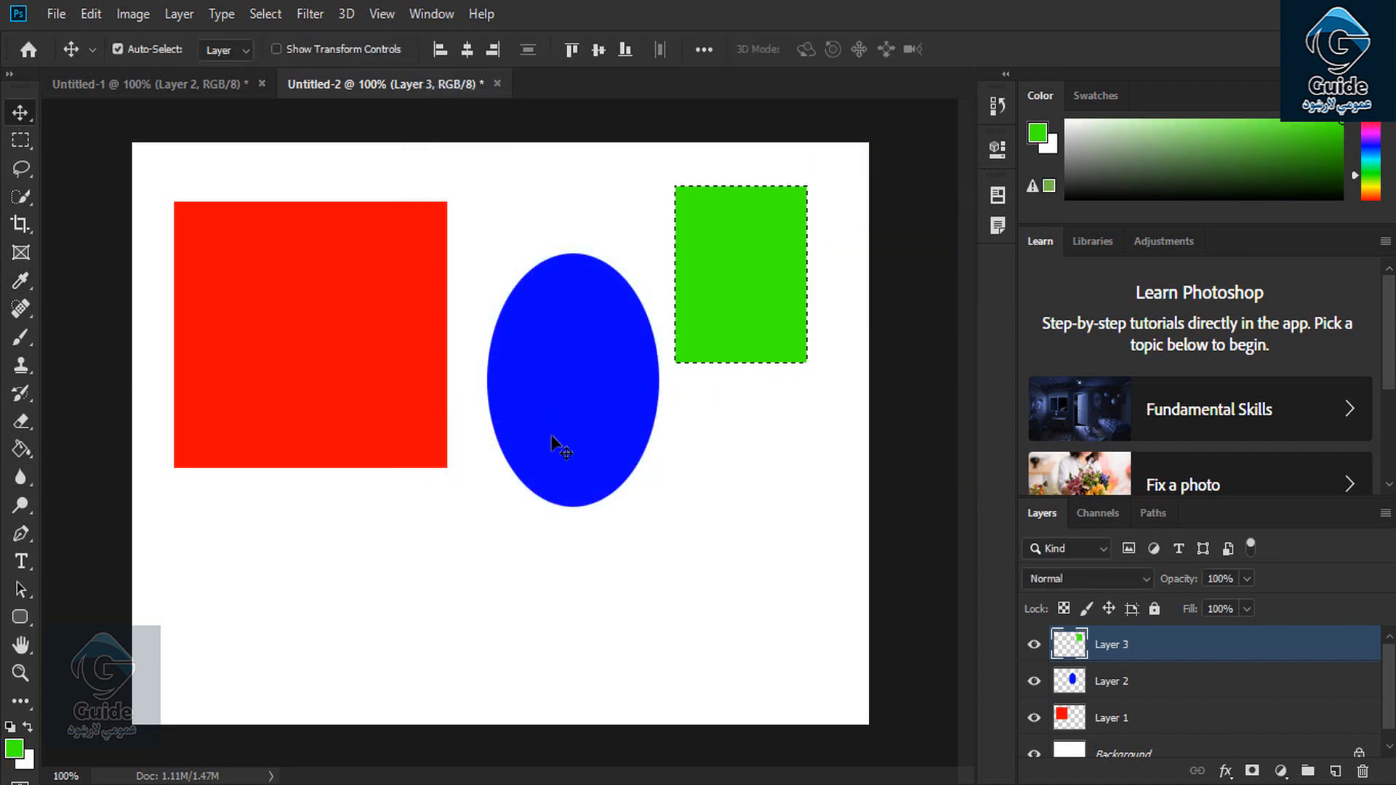
key("ctrl+d")
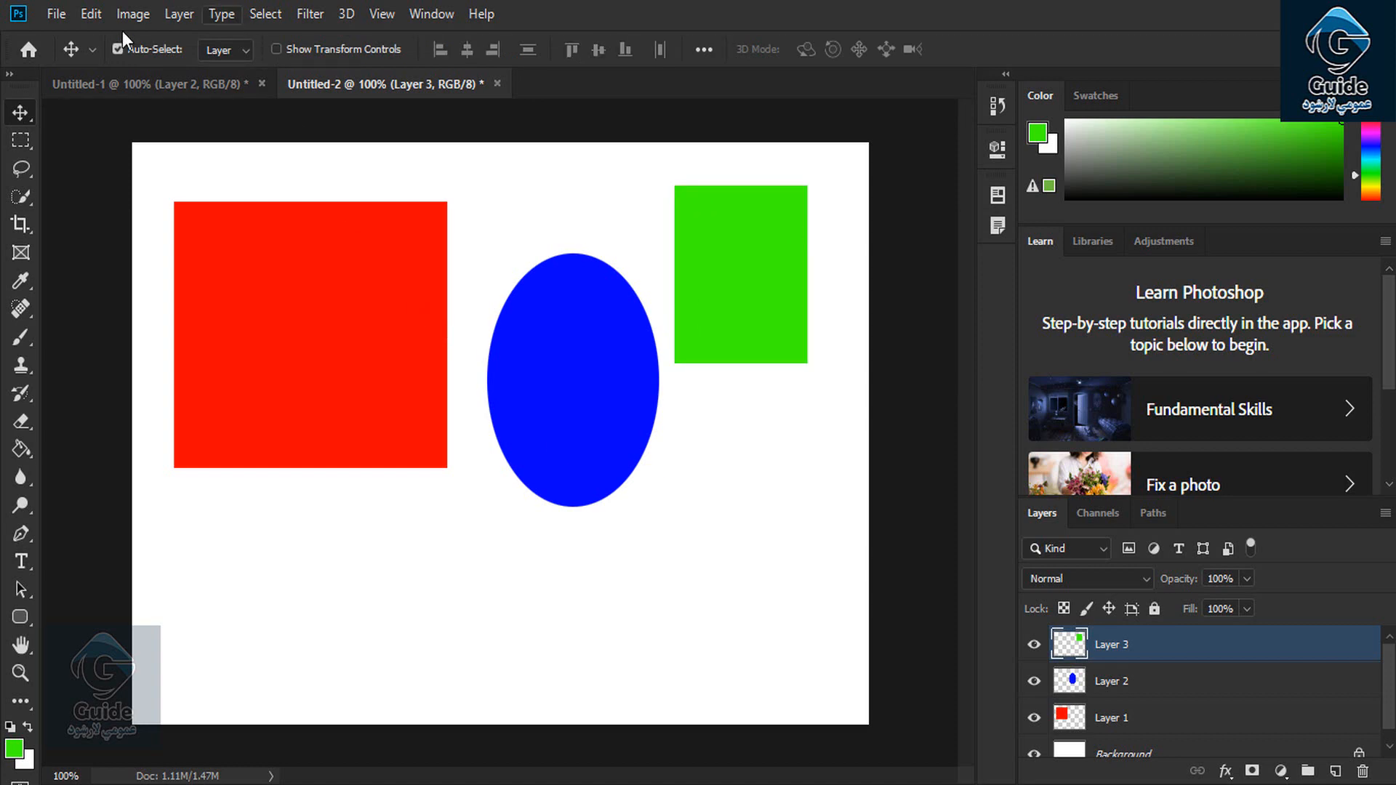
Load the green rectangle on Layer 3 as a selection and copy it.
left_click(91, 14)
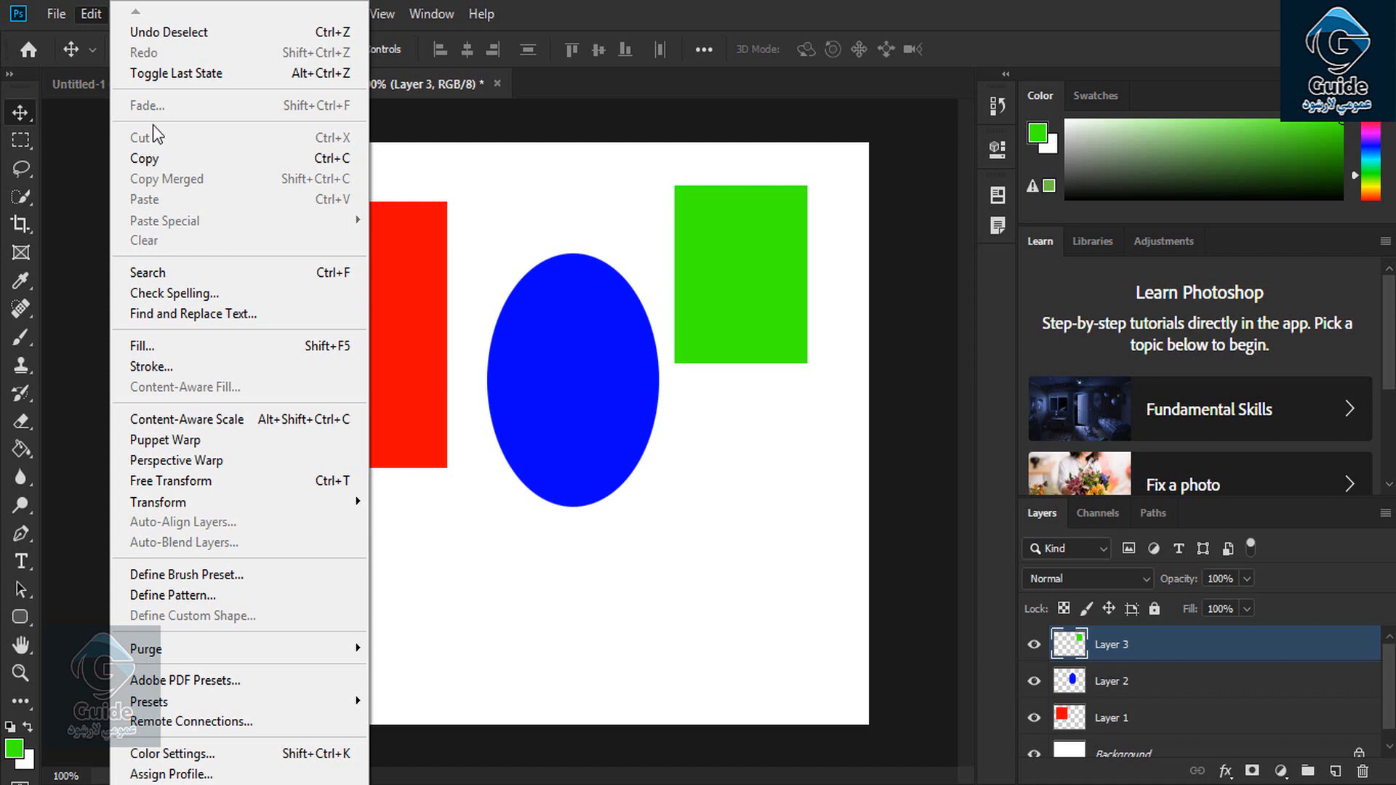
left_click(547, 144)
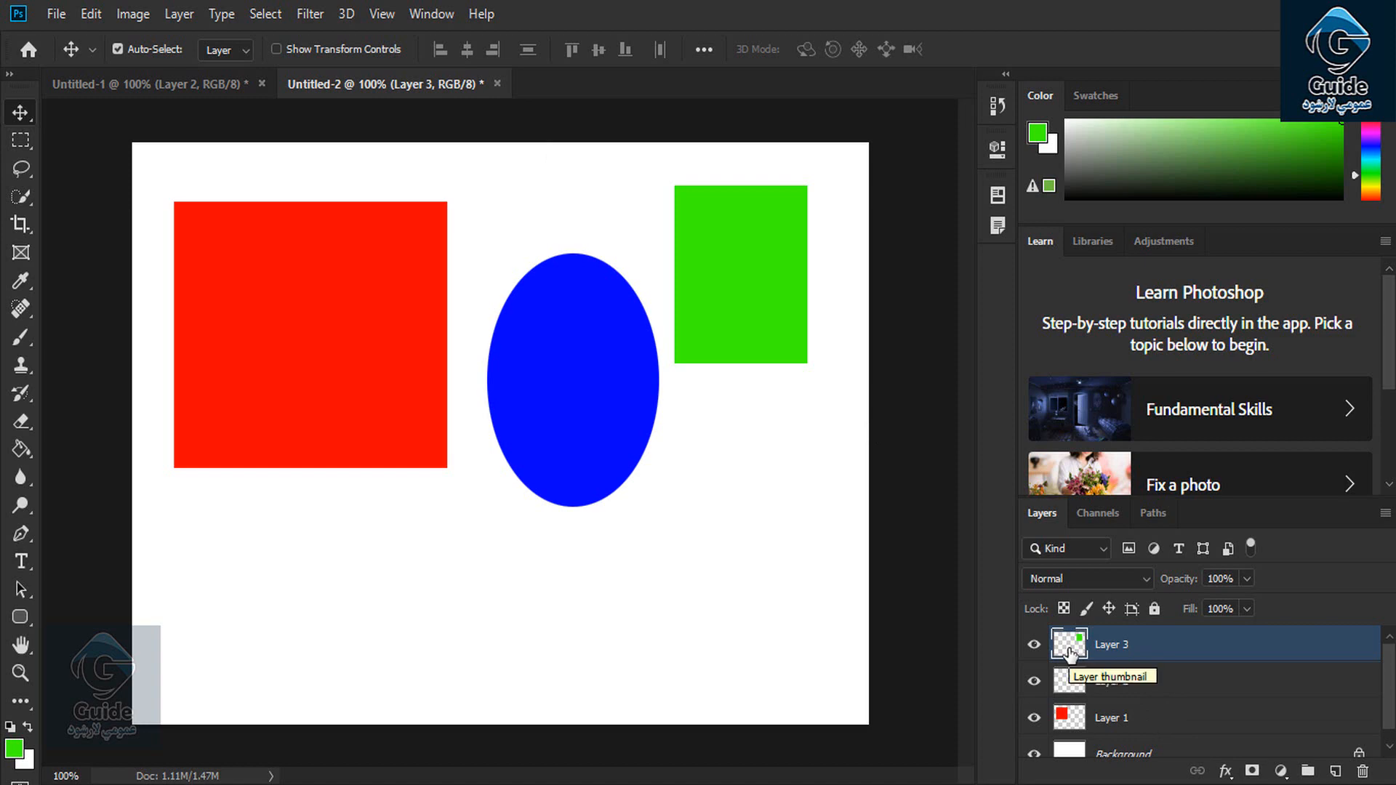
left_click(1068, 647, "ctrl")
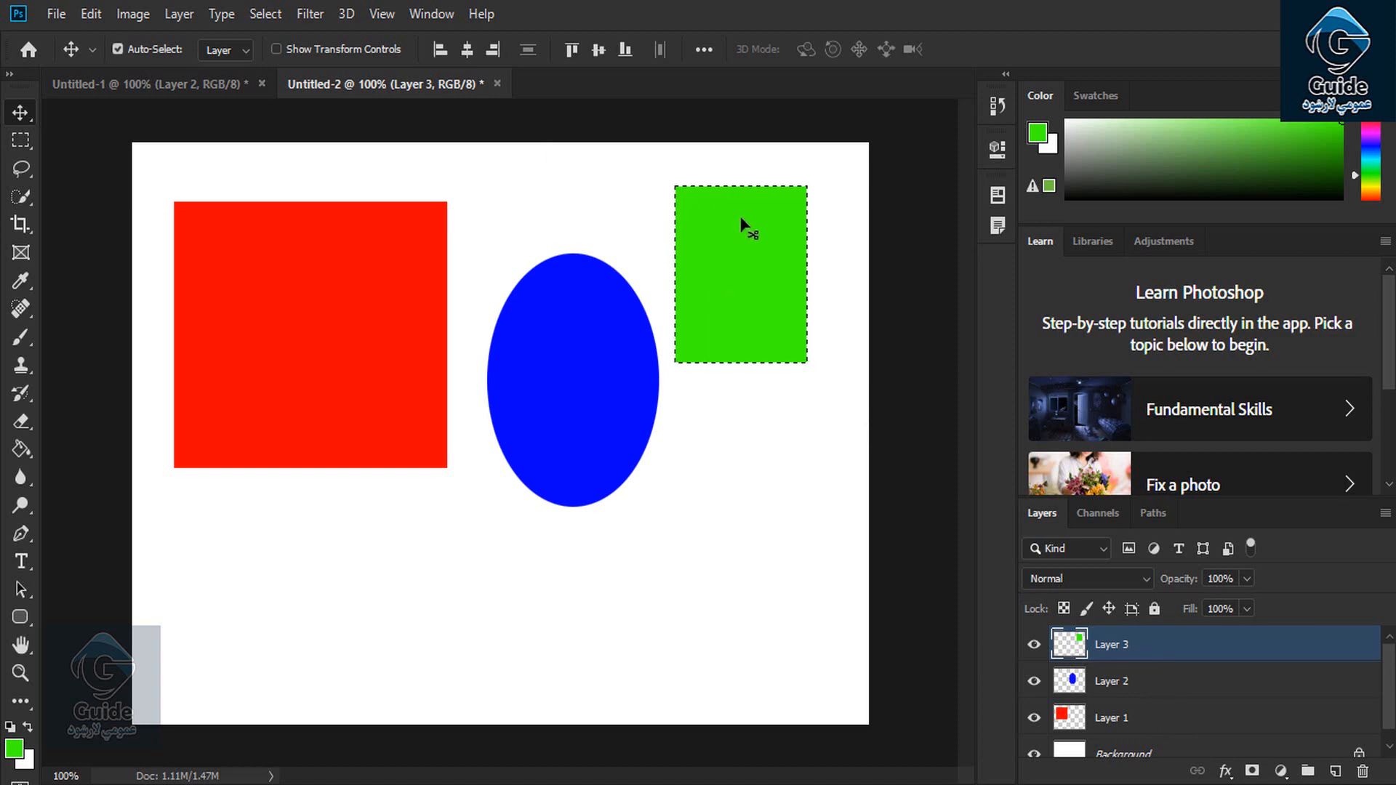
left_click(91, 12)
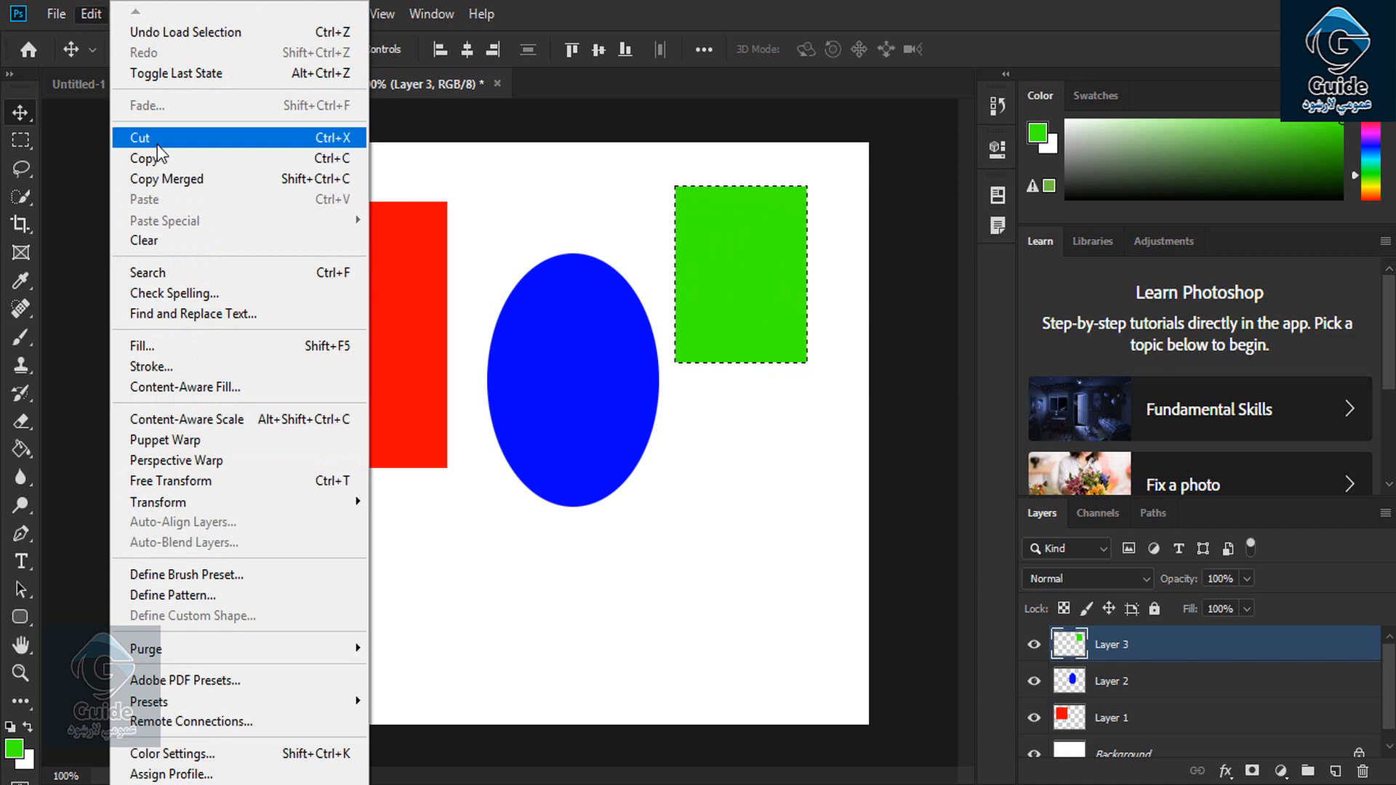
left_click(176, 157)
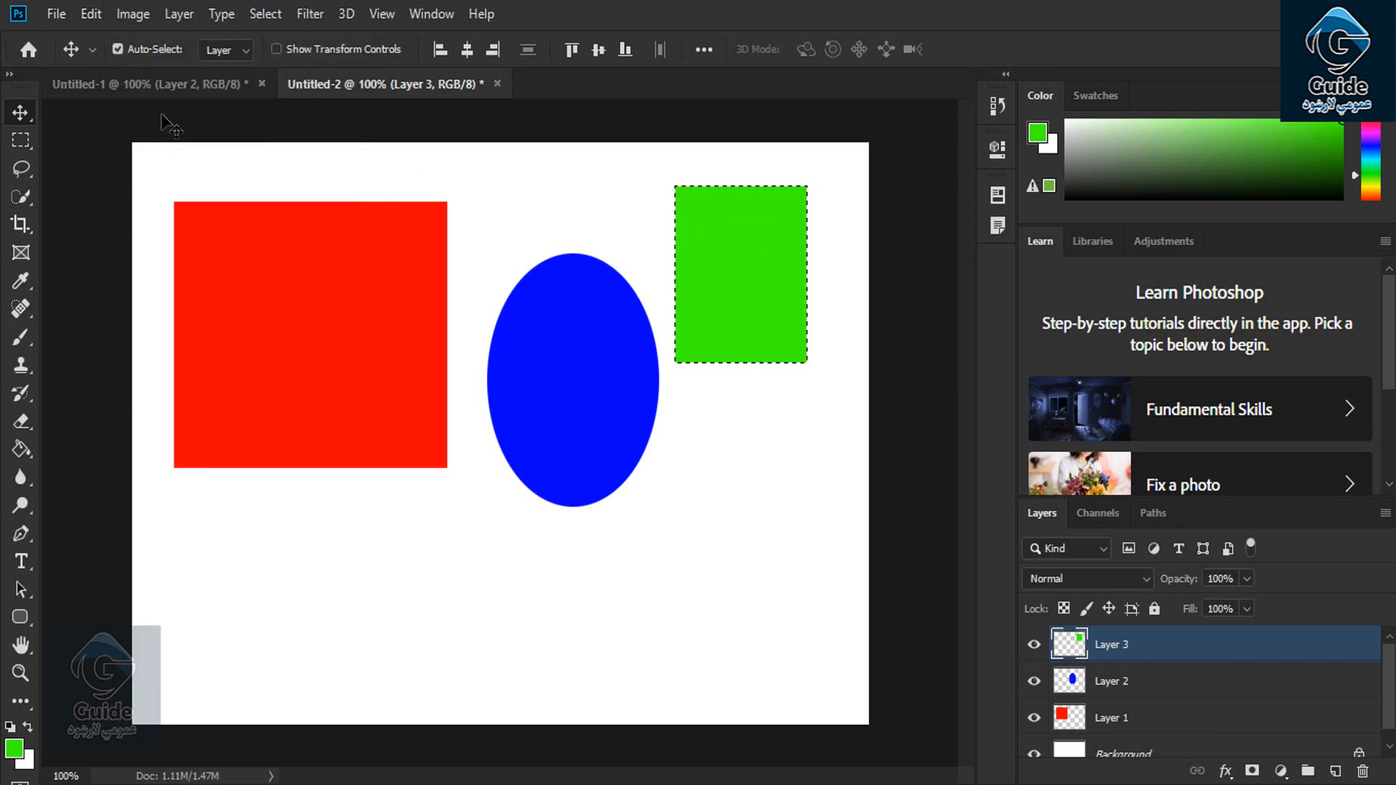
Paste the copied green rectangle into the Untitled-1 document.
left_click(205, 85)
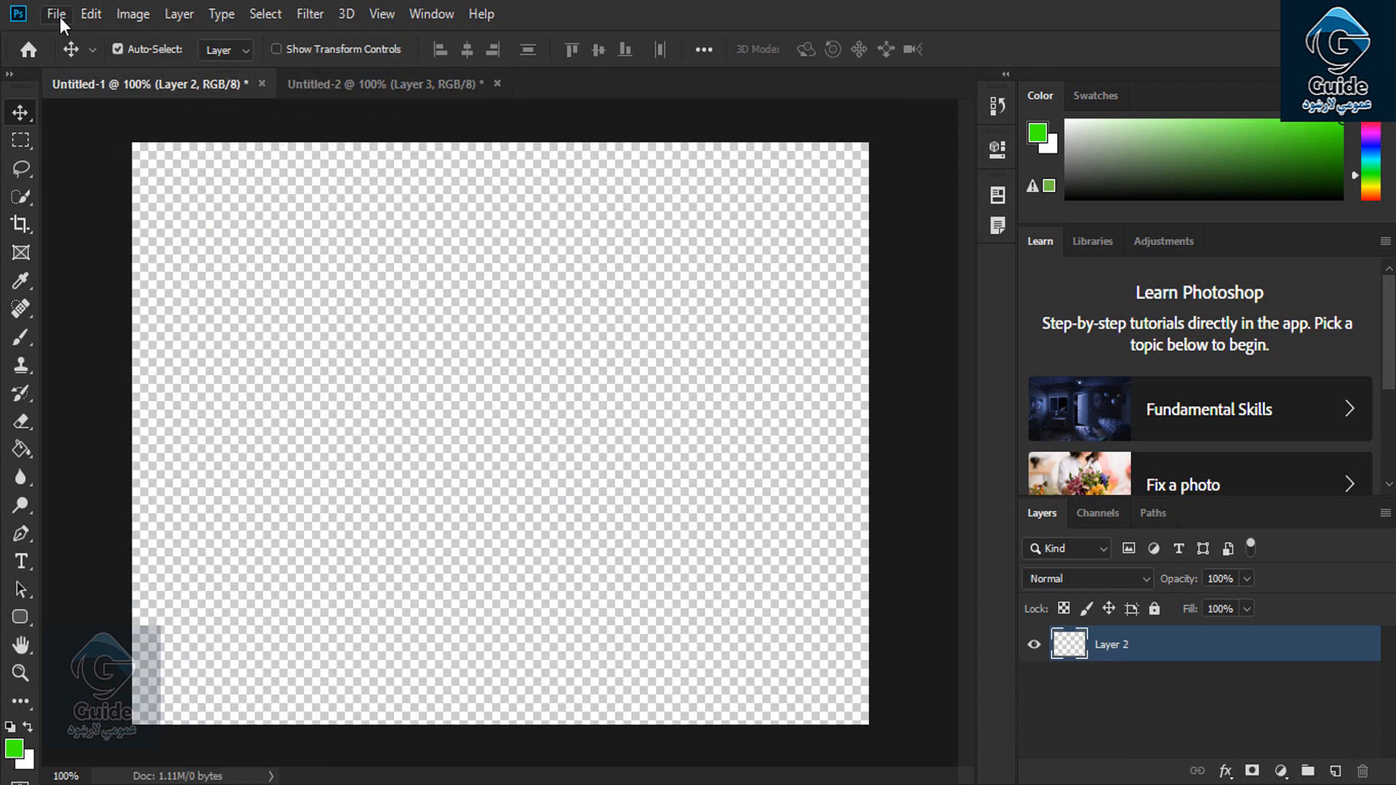
left_click(91, 13)
left_click(181, 194)
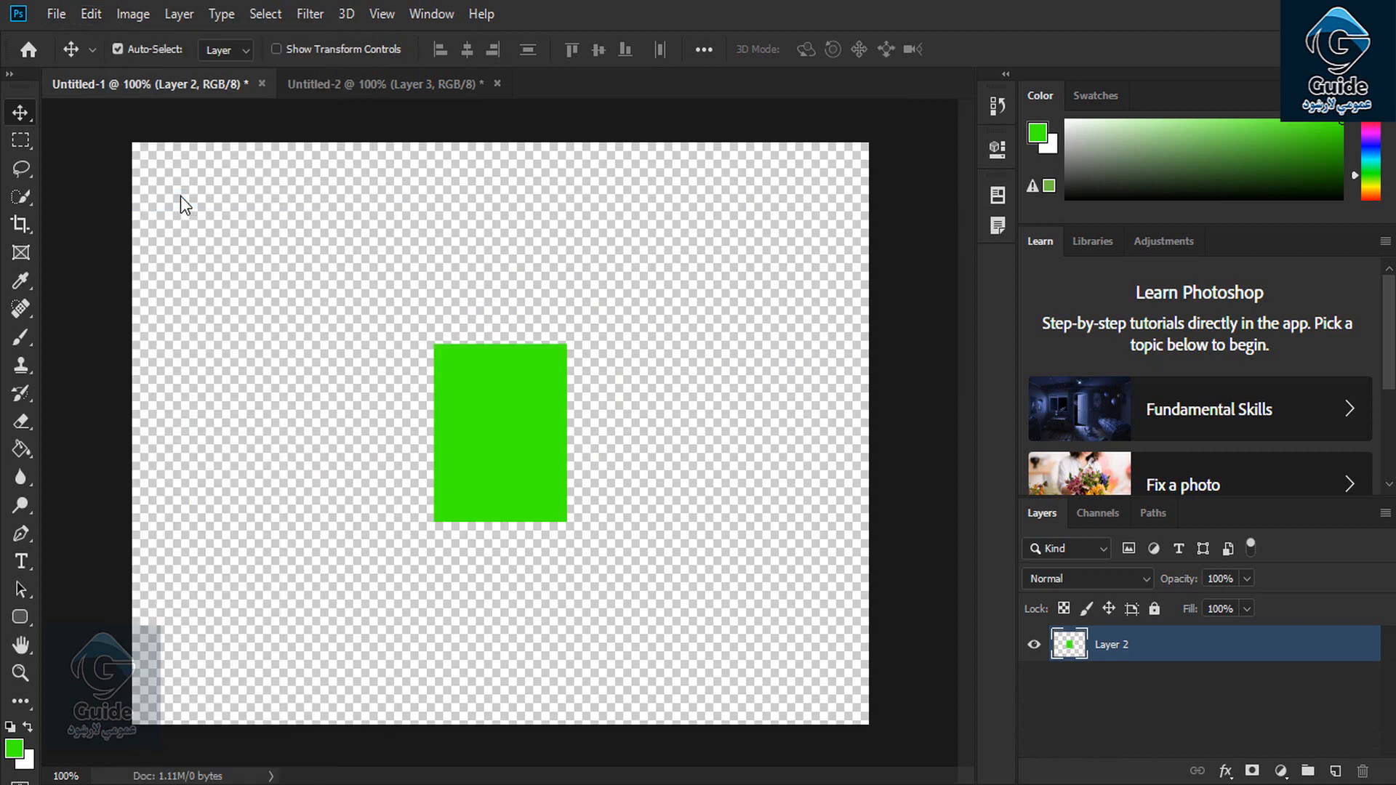
Cut the selected green rectangle from the Untitled-2 document and paste it into Untitled-1.
left_click(340, 81)
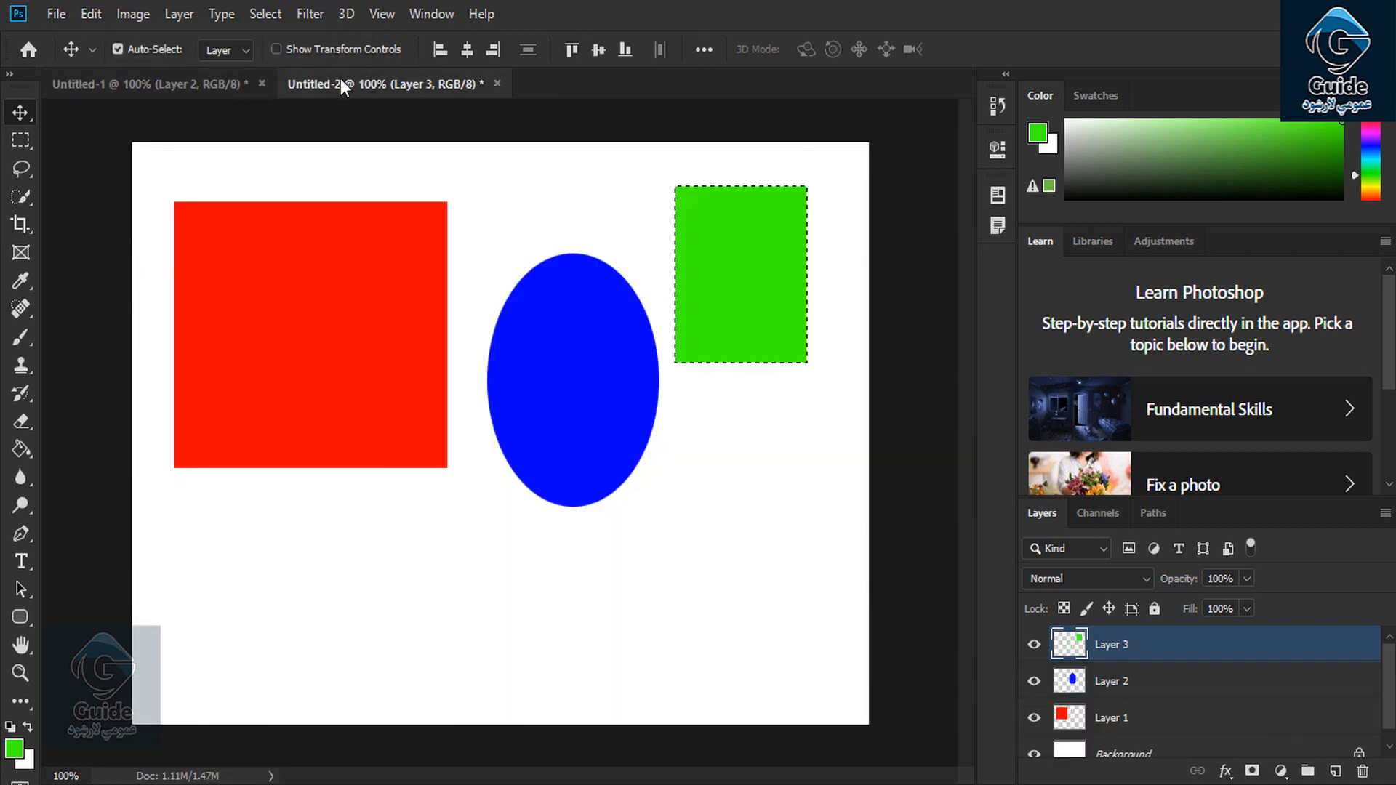
left_click(98, 12)
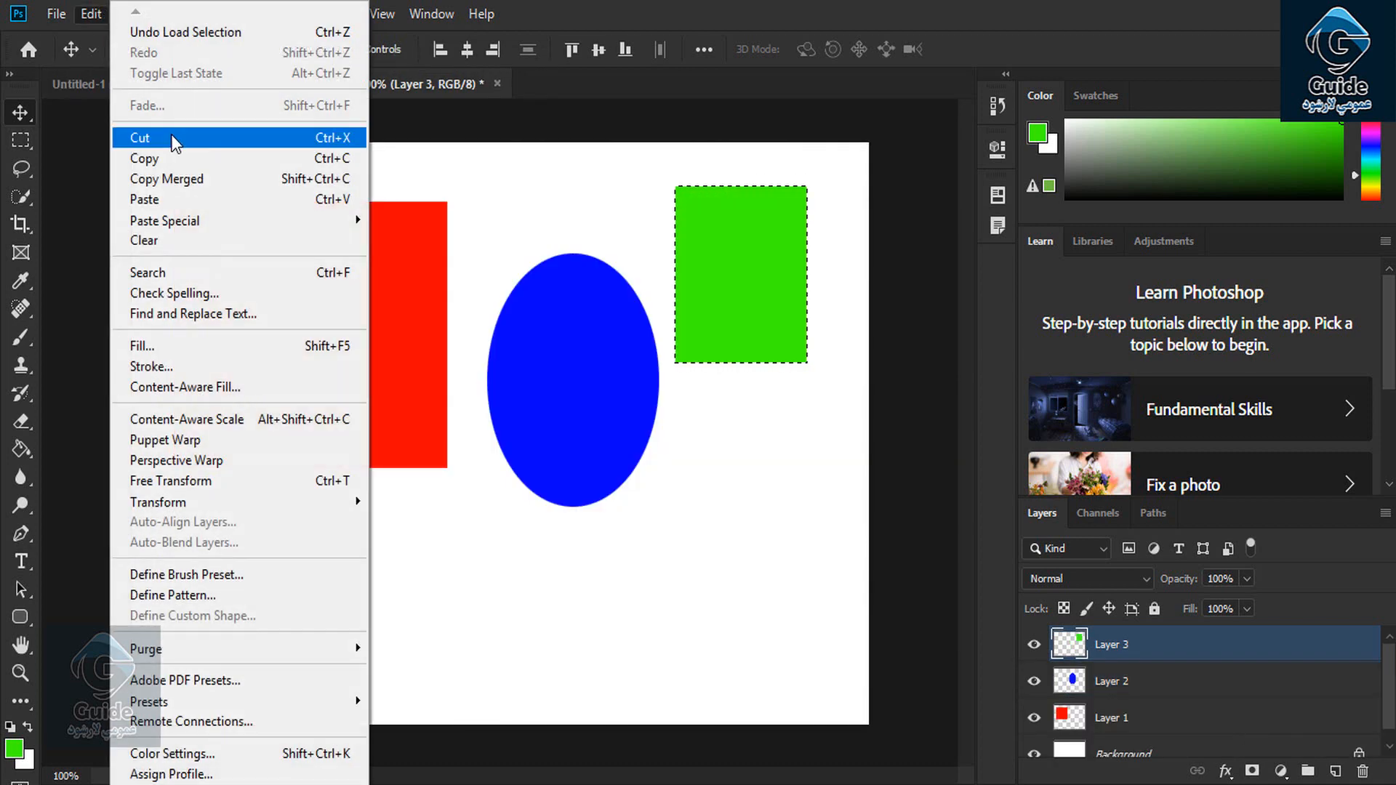
left_click(172, 137)
left_click(142, 85)
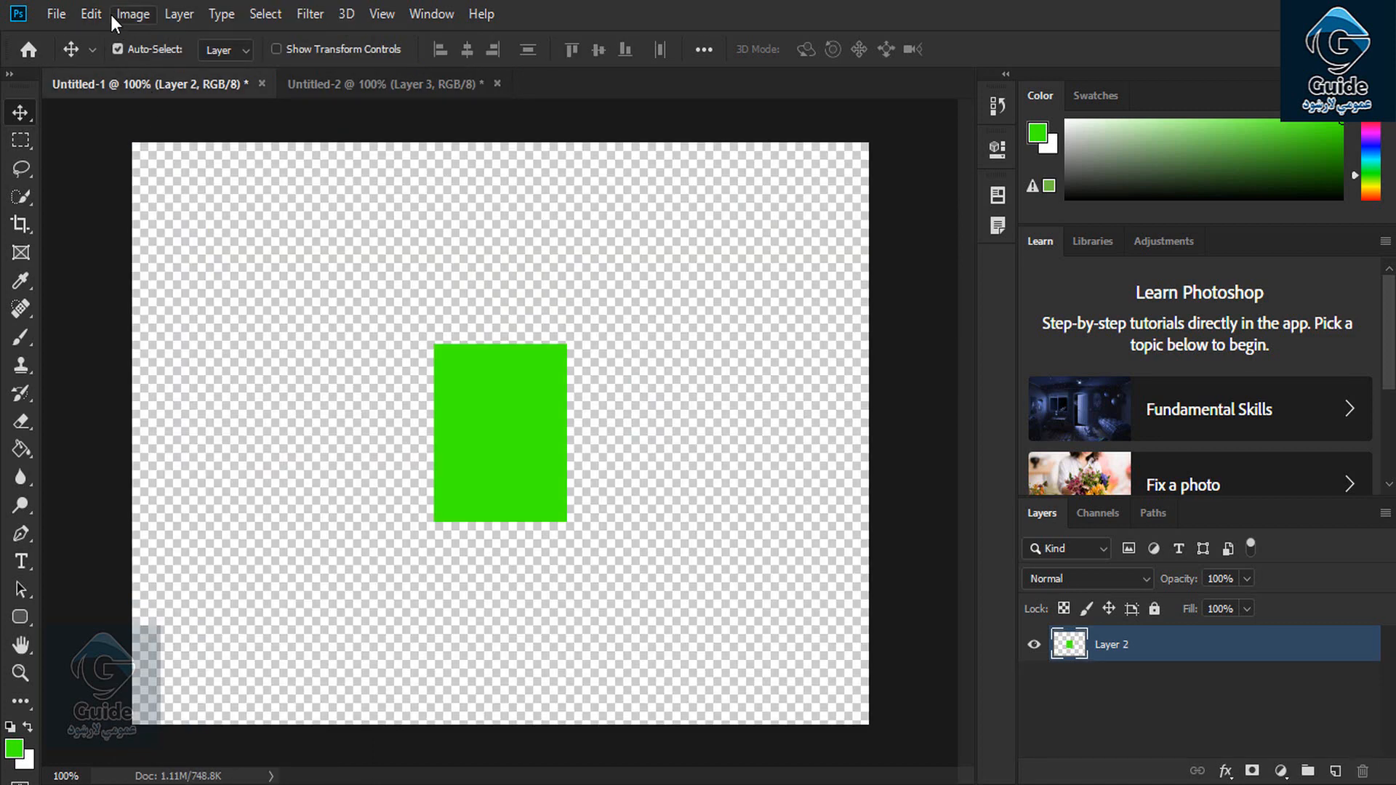
left_click(98, 14)
left_click(173, 198)
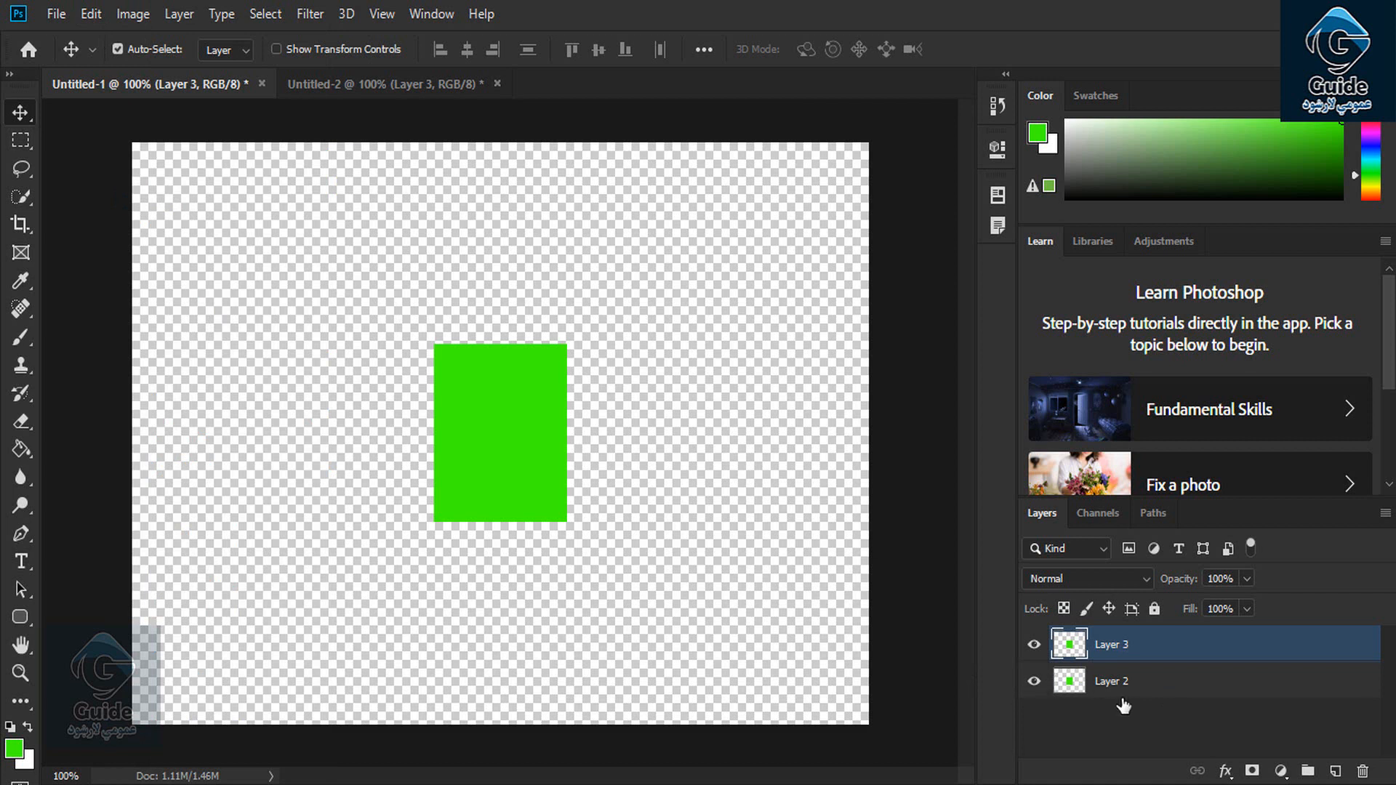
Delete Layer 2 in Untitled-1, and undo the cut of the green rectangle in Untitled-2.
left_click(1129, 700)
key("Delete")
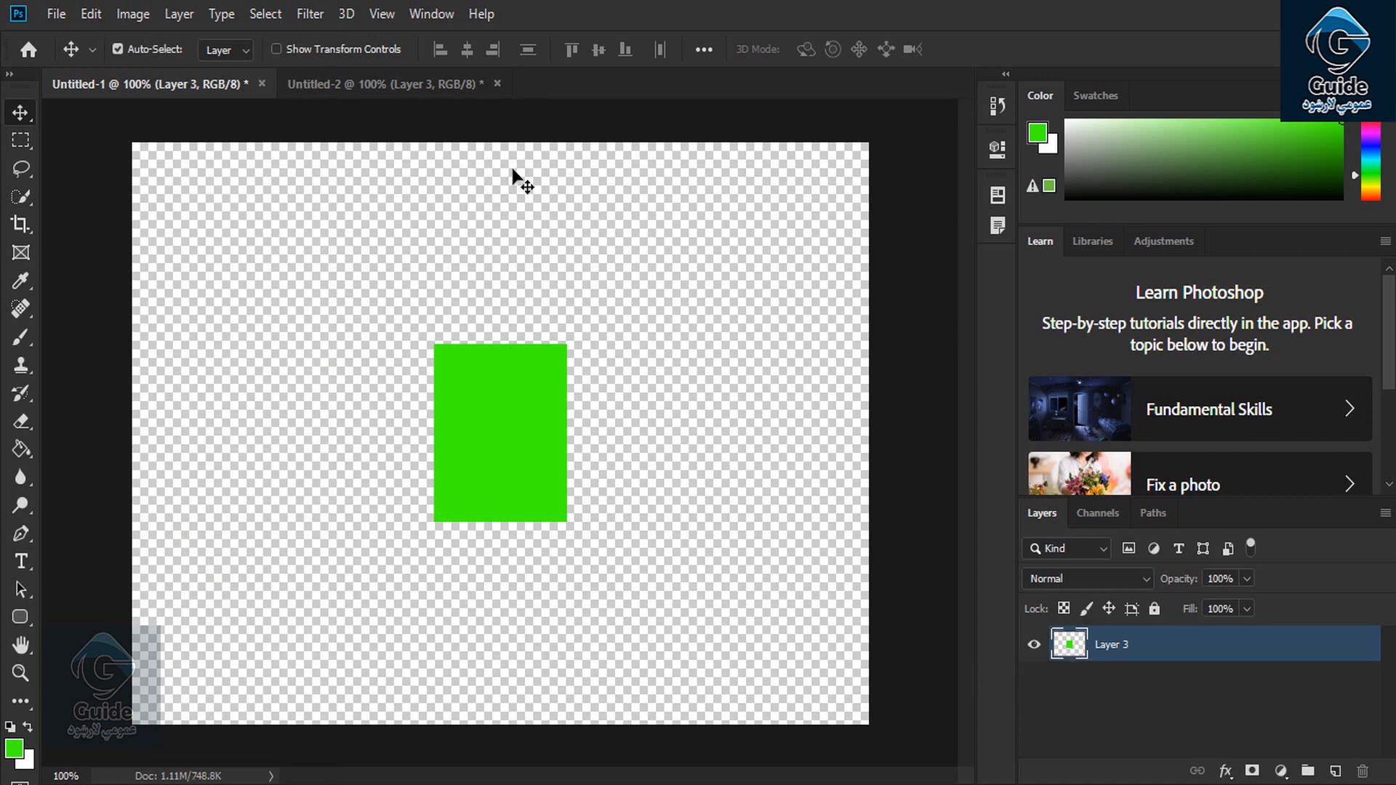
left_click(396, 87)
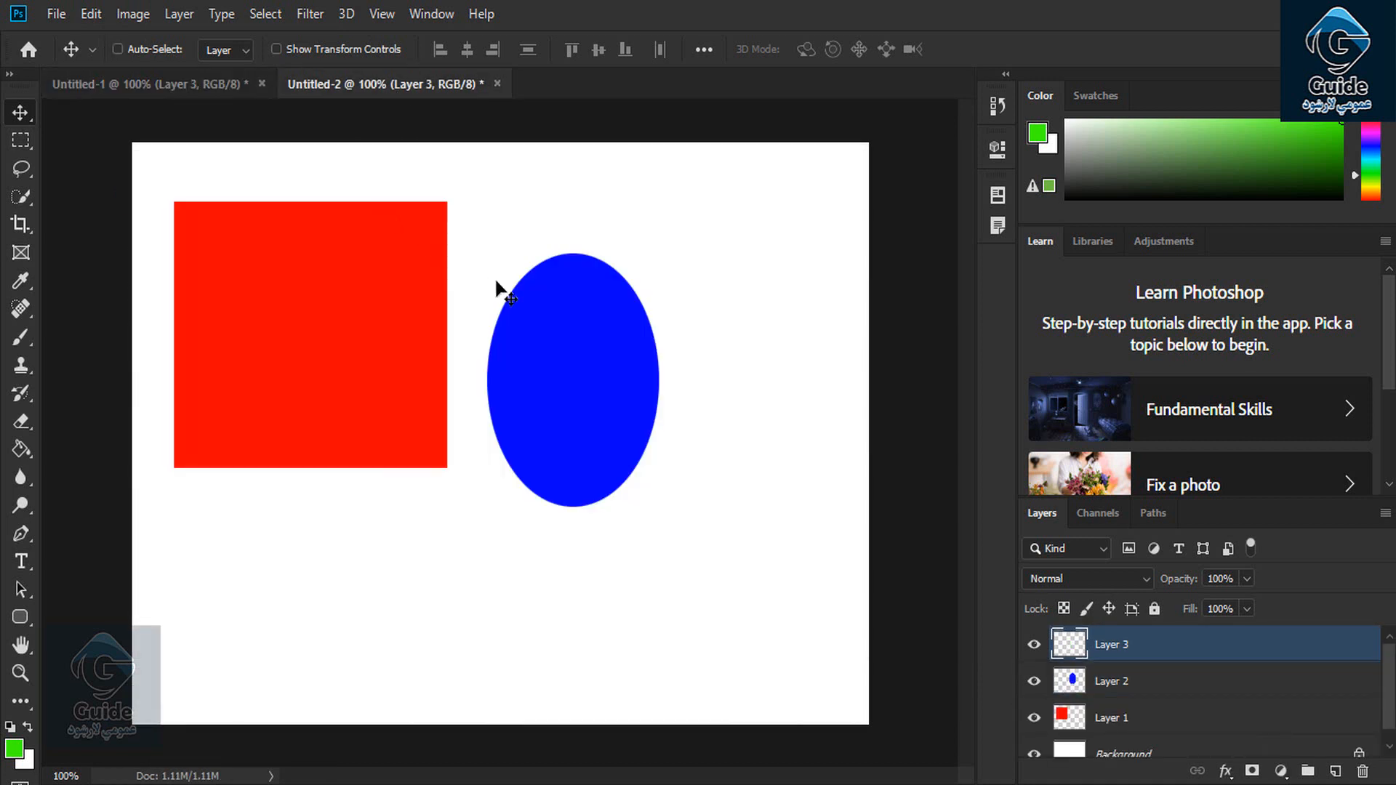
key("ctrl+v")
Load the red rectangle on Layer 1 of Untitled-2 as a selection, cut it, and paste it into Untitled-1.
left_click(274, 252)
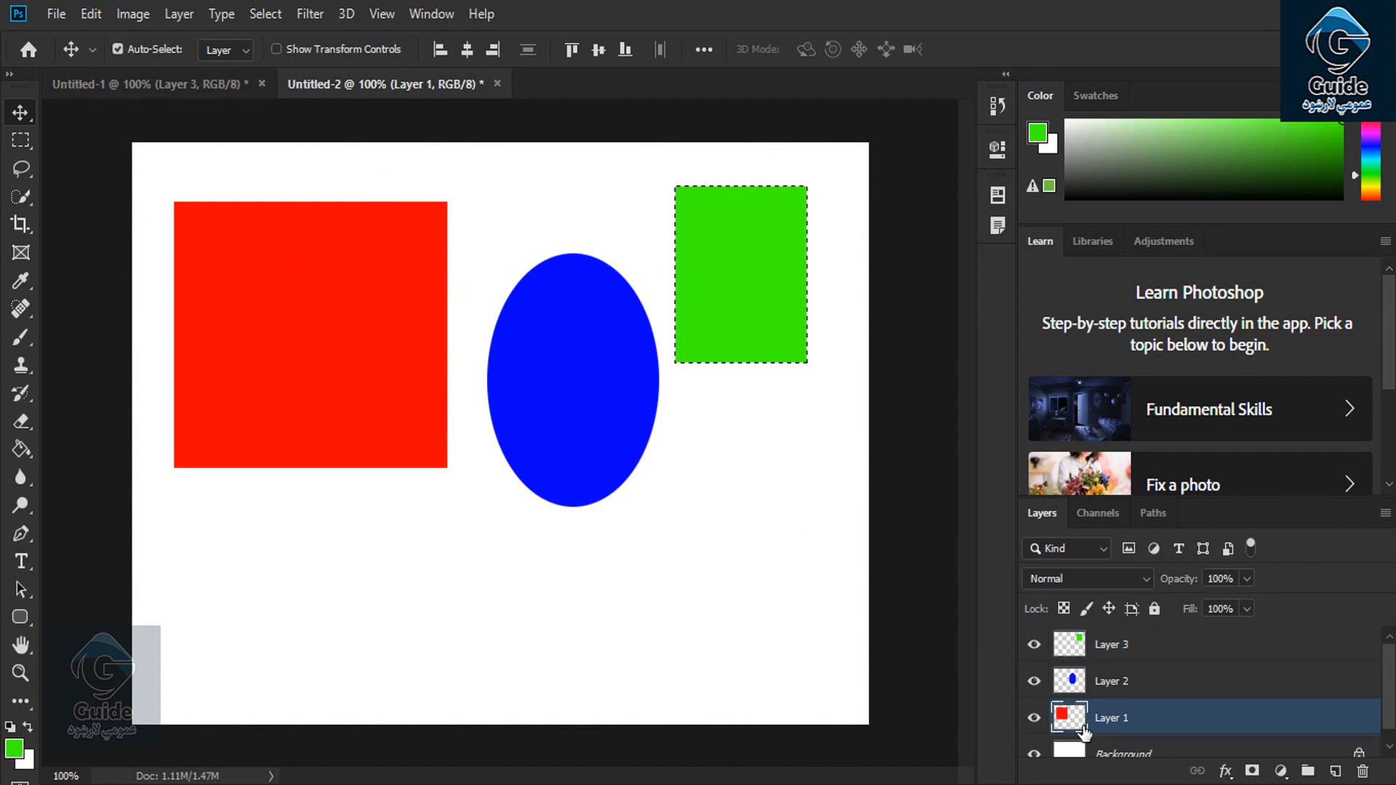
left_click(1068, 715, "ctrl")
left_click(91, 14)
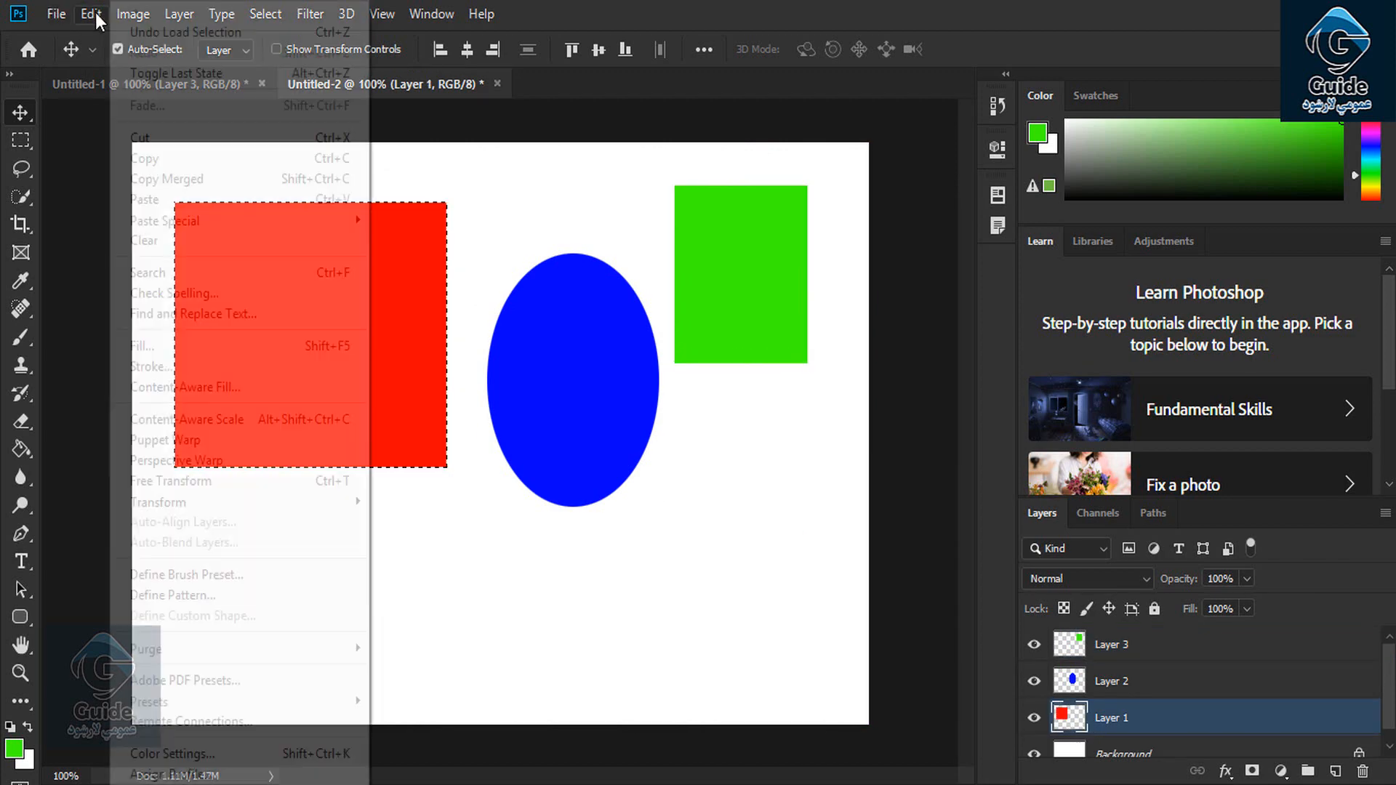
left_click(163, 135)
left_click(145, 89)
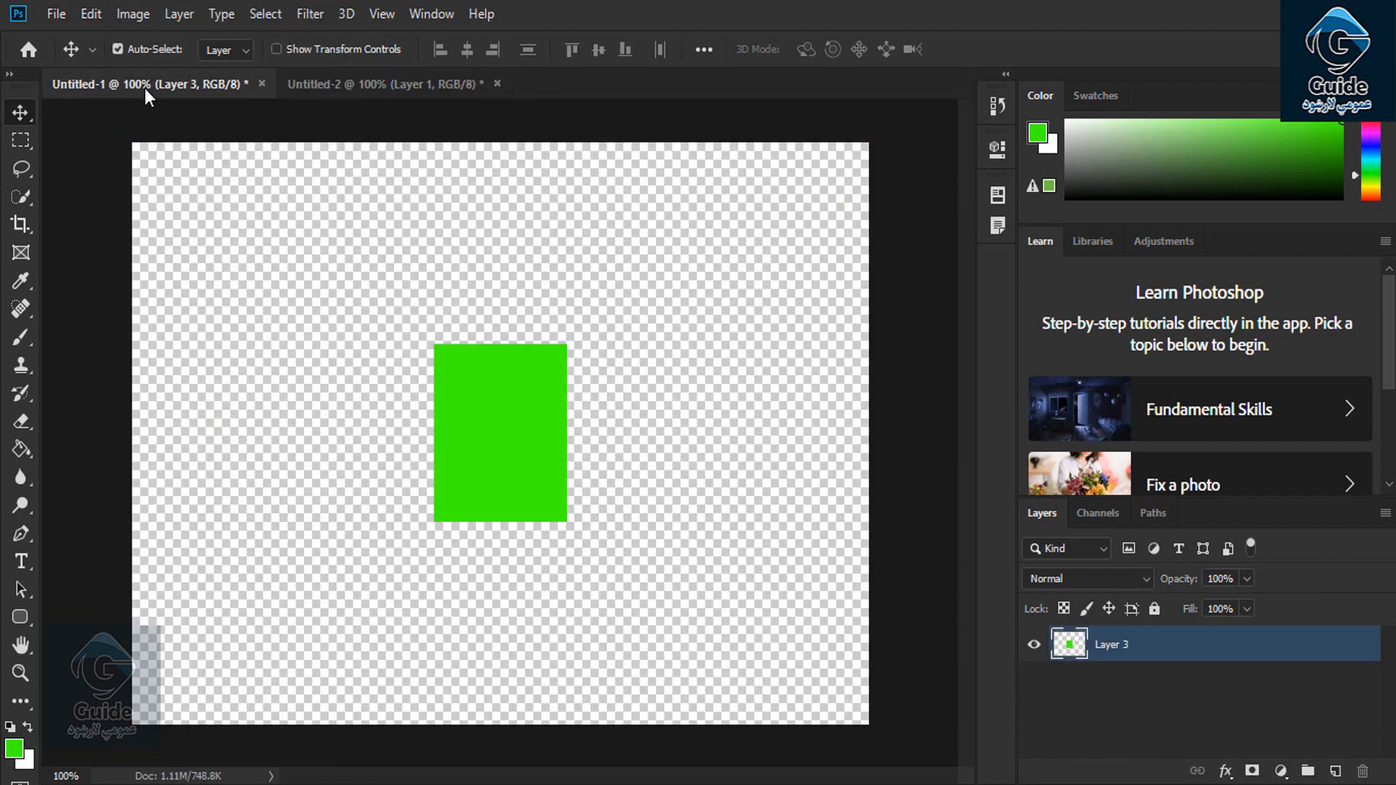
left_click(91, 14)
left_click(175, 196)
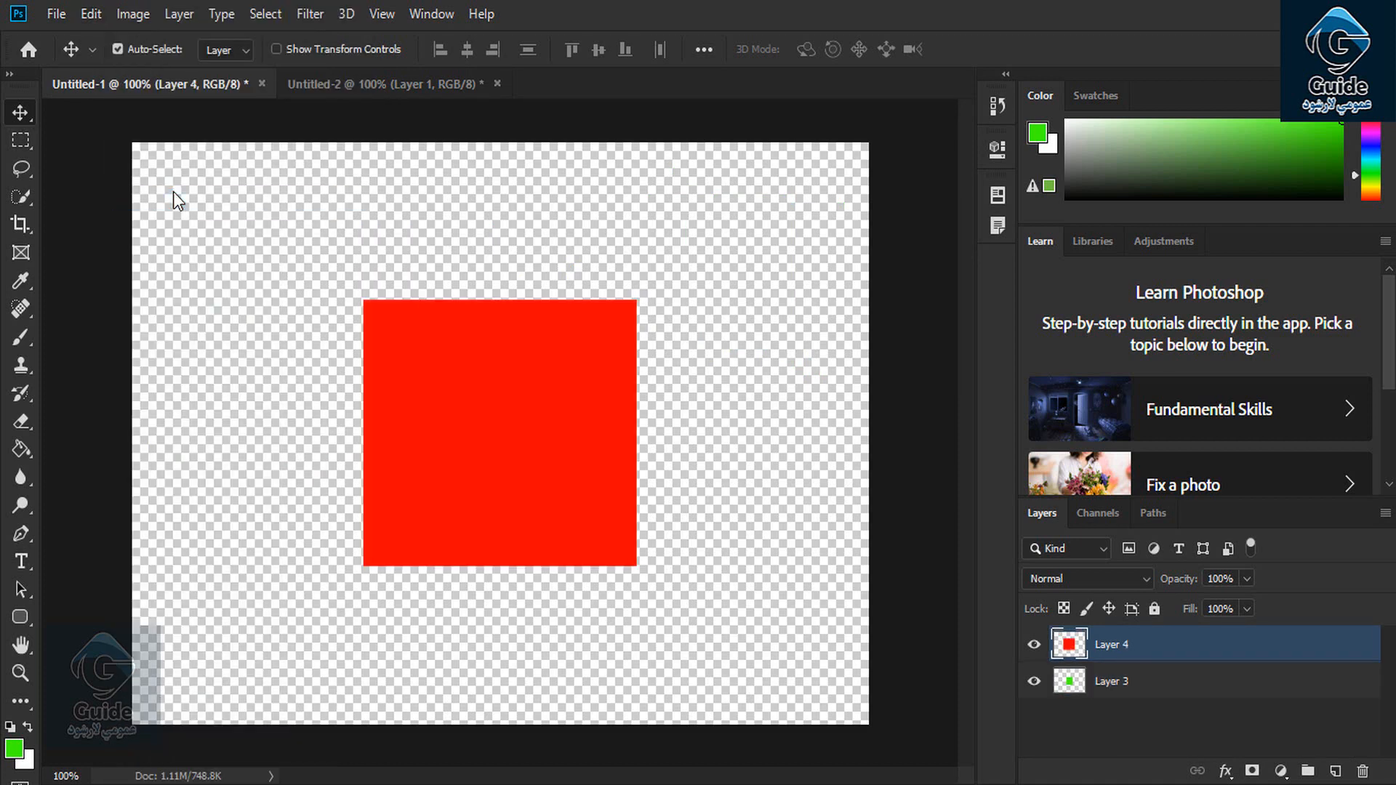
Undo the cut of the red rectangle in Untitled-2 and deselect it.
left_click(338, 85)
key("ctrl+v")
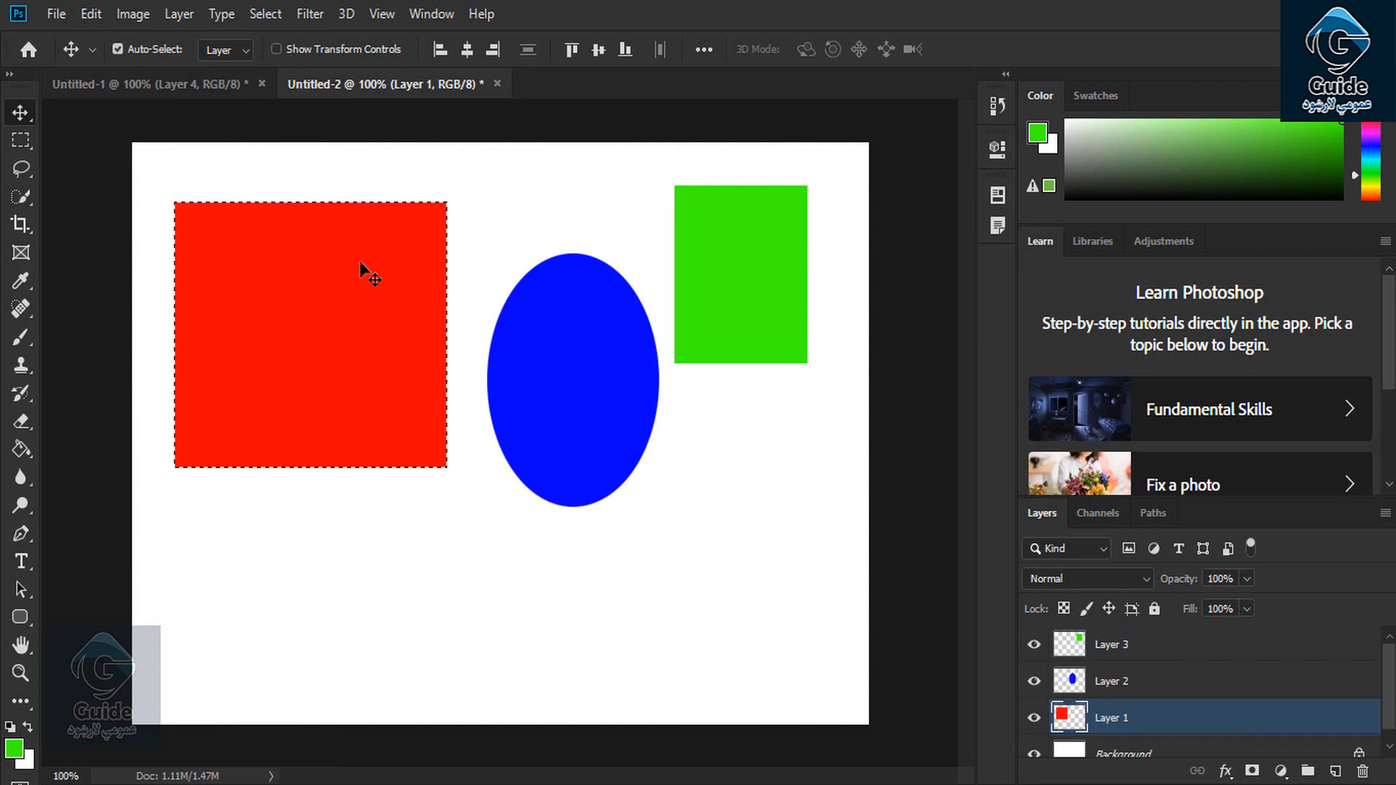
left_click(93, 13)
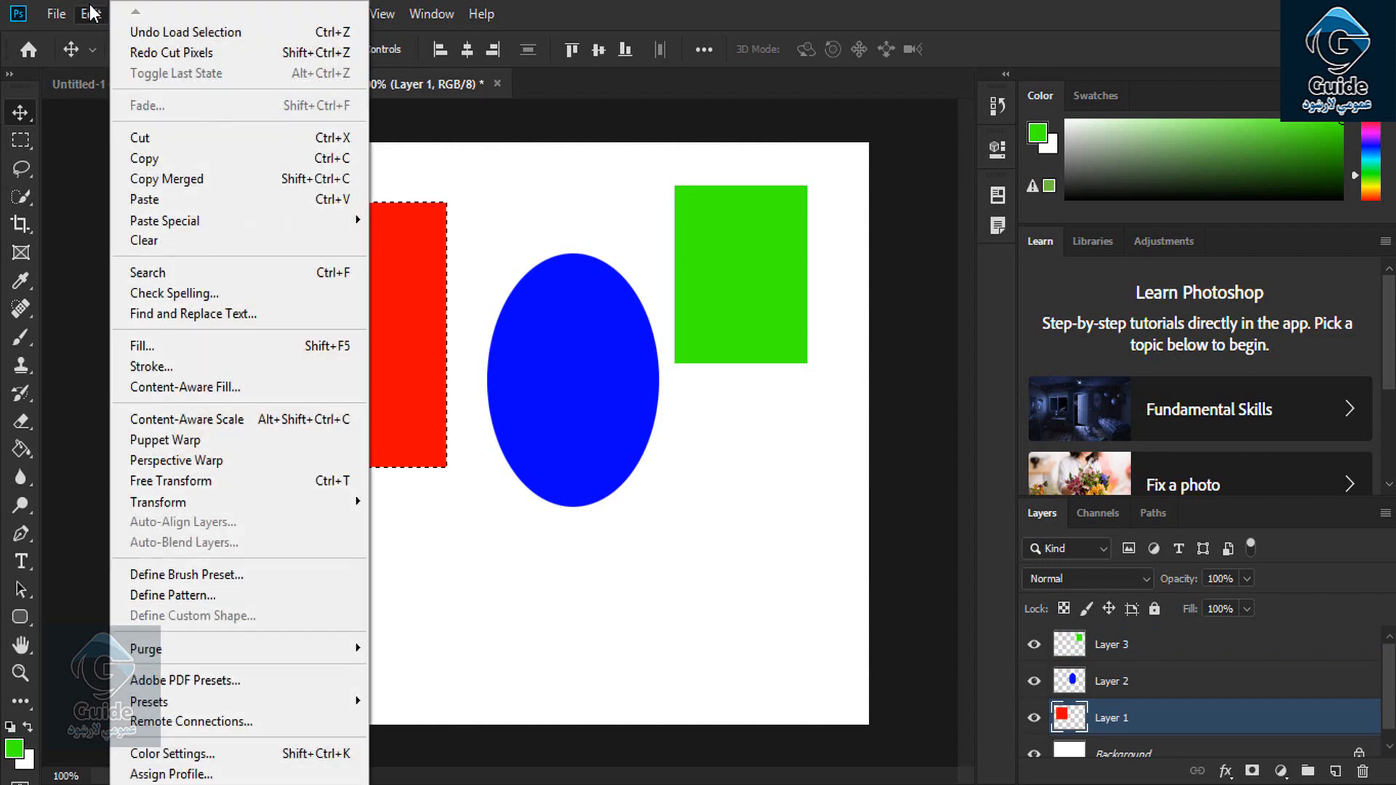
left_click(189, 177)
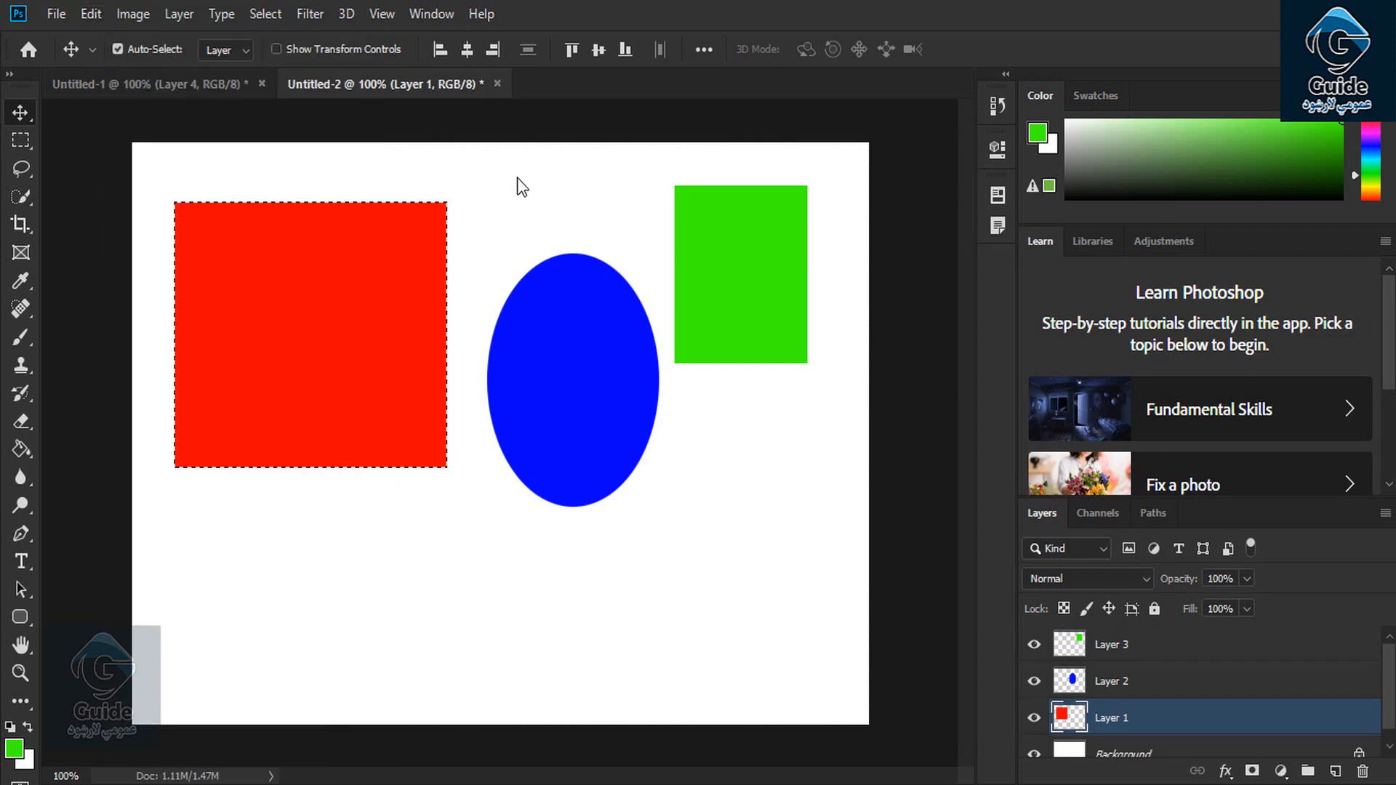
key("ctrl+d")
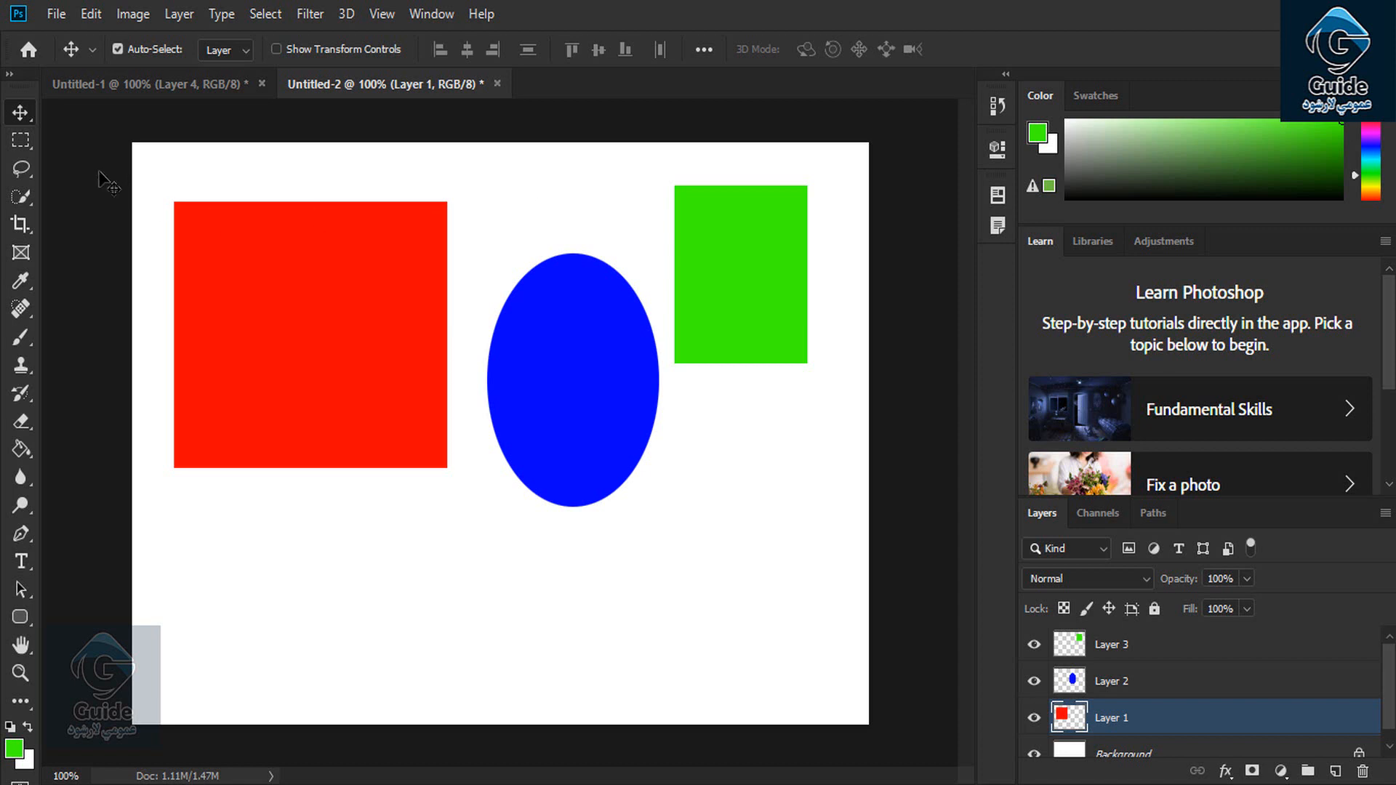
Select an area around all three shapes with the Rectangular Marquee tool and copy it with Copy Merged.
left_click(20, 139)
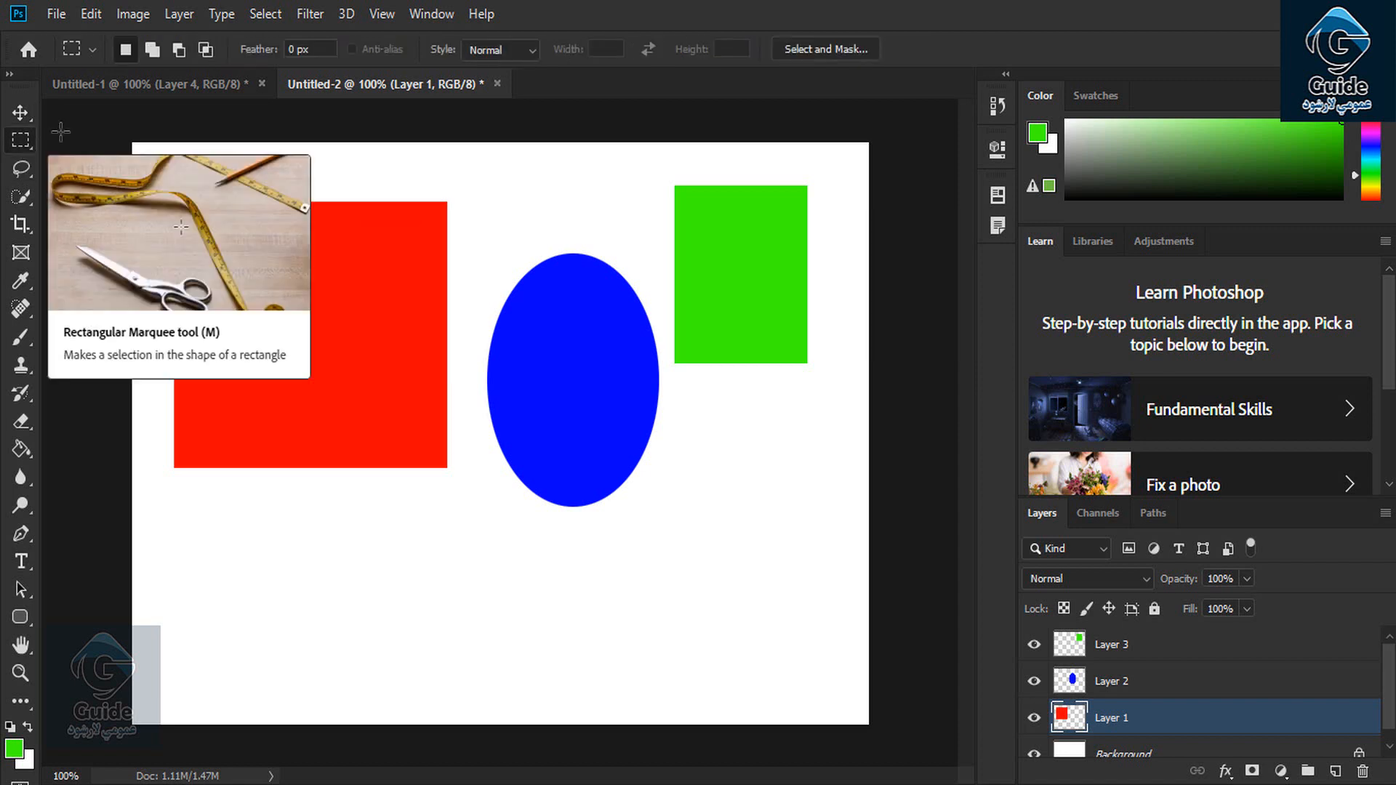
left_click_drag(138, 152, 836, 526)
left_click(88, 14)
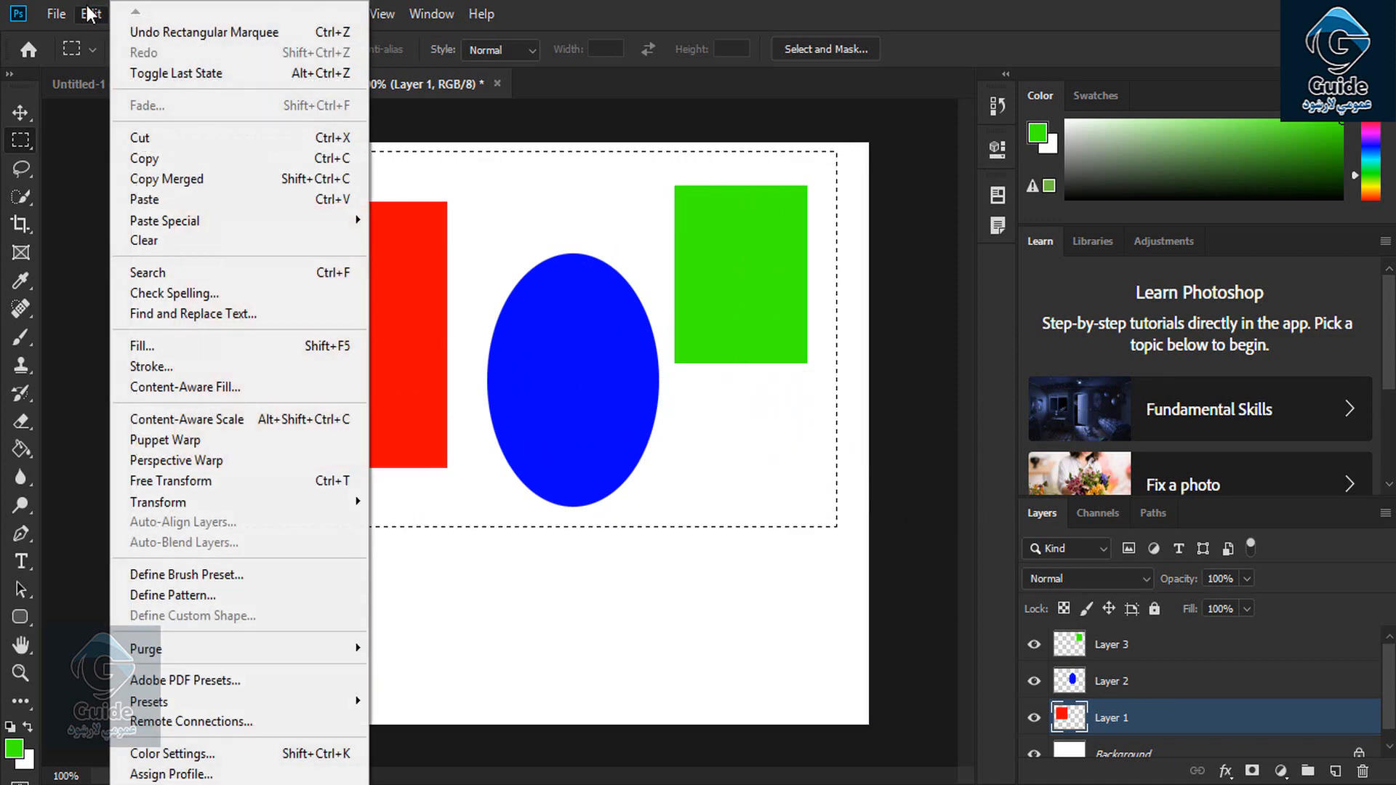
left_click(173, 179)
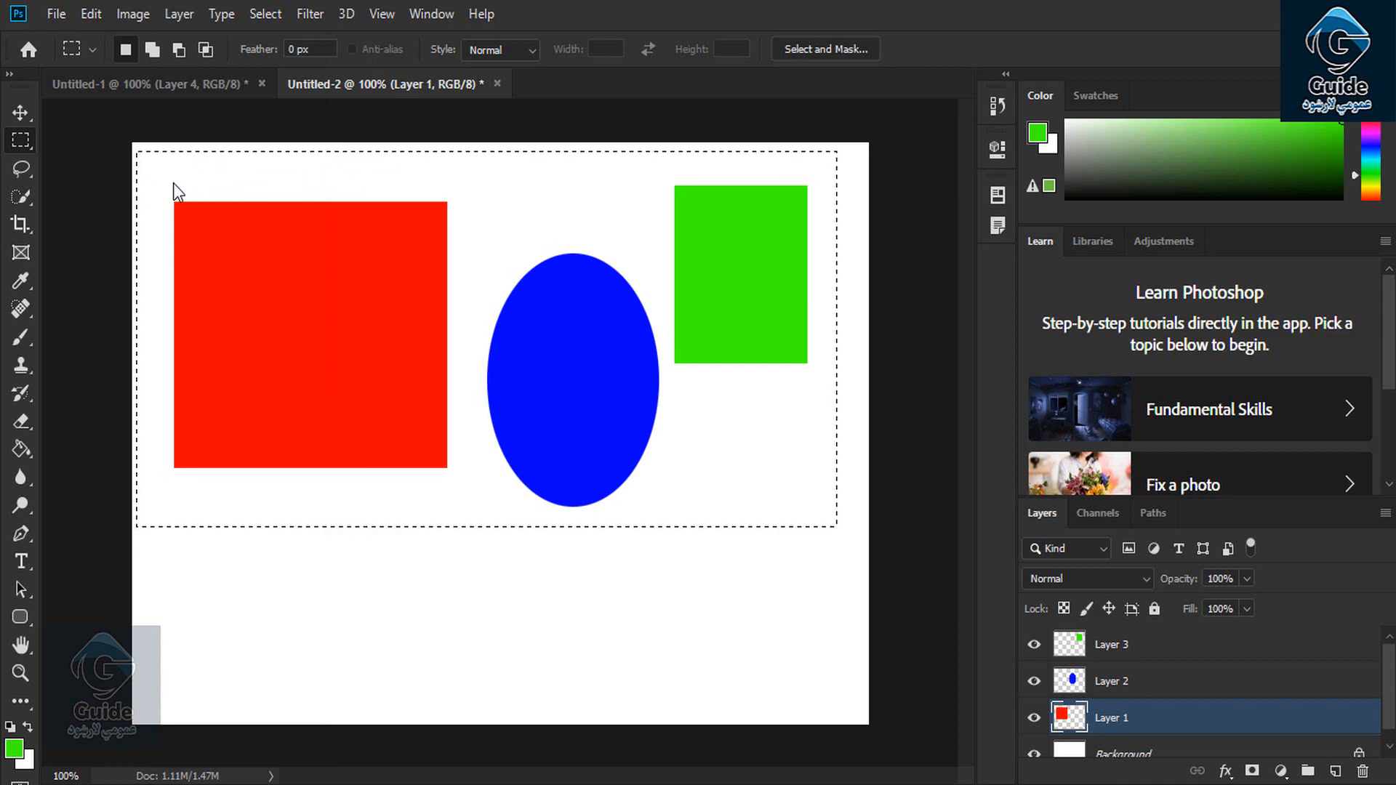
Delete the red rectangle's layer in Untitled-1 and paste the merged copy of the three shapes there.
left_click(183, 84)
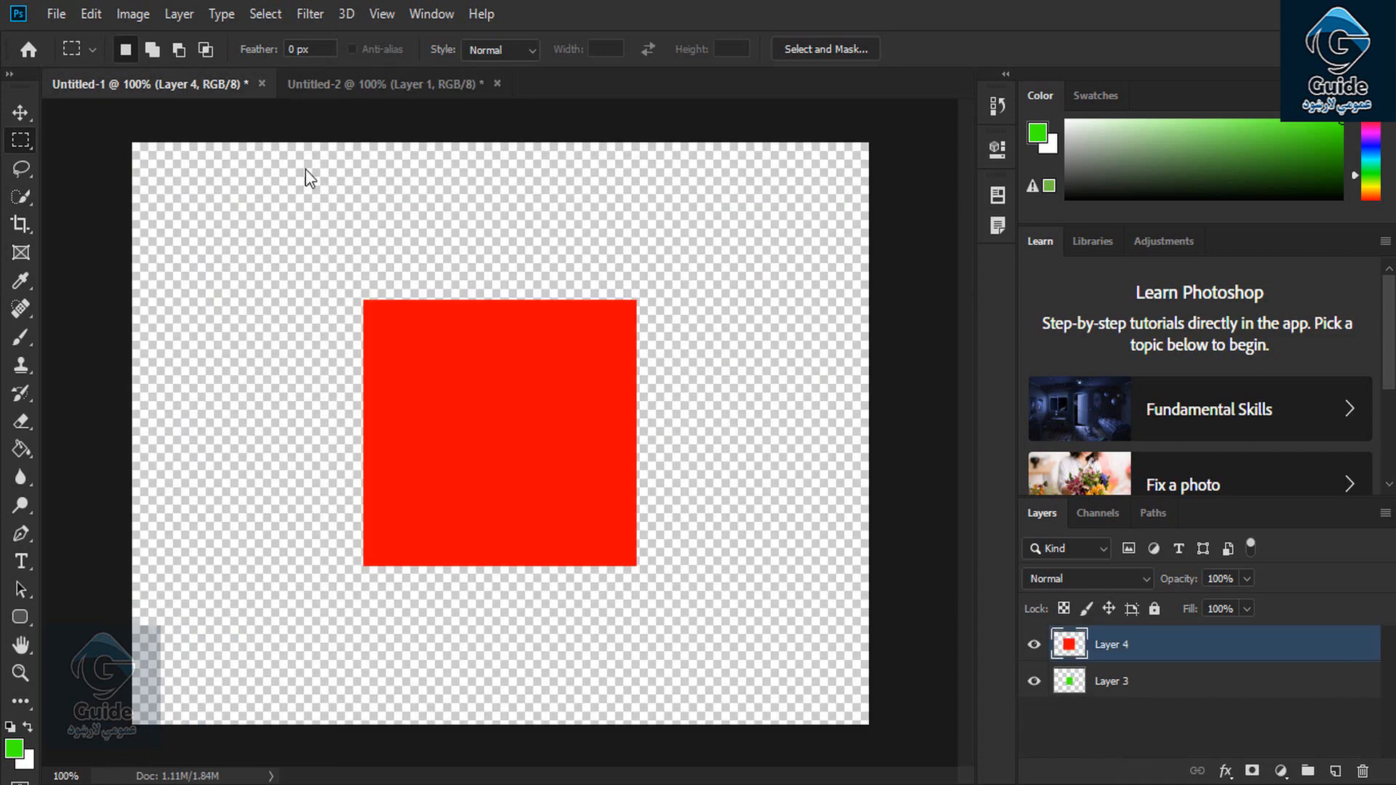
key("Delete")
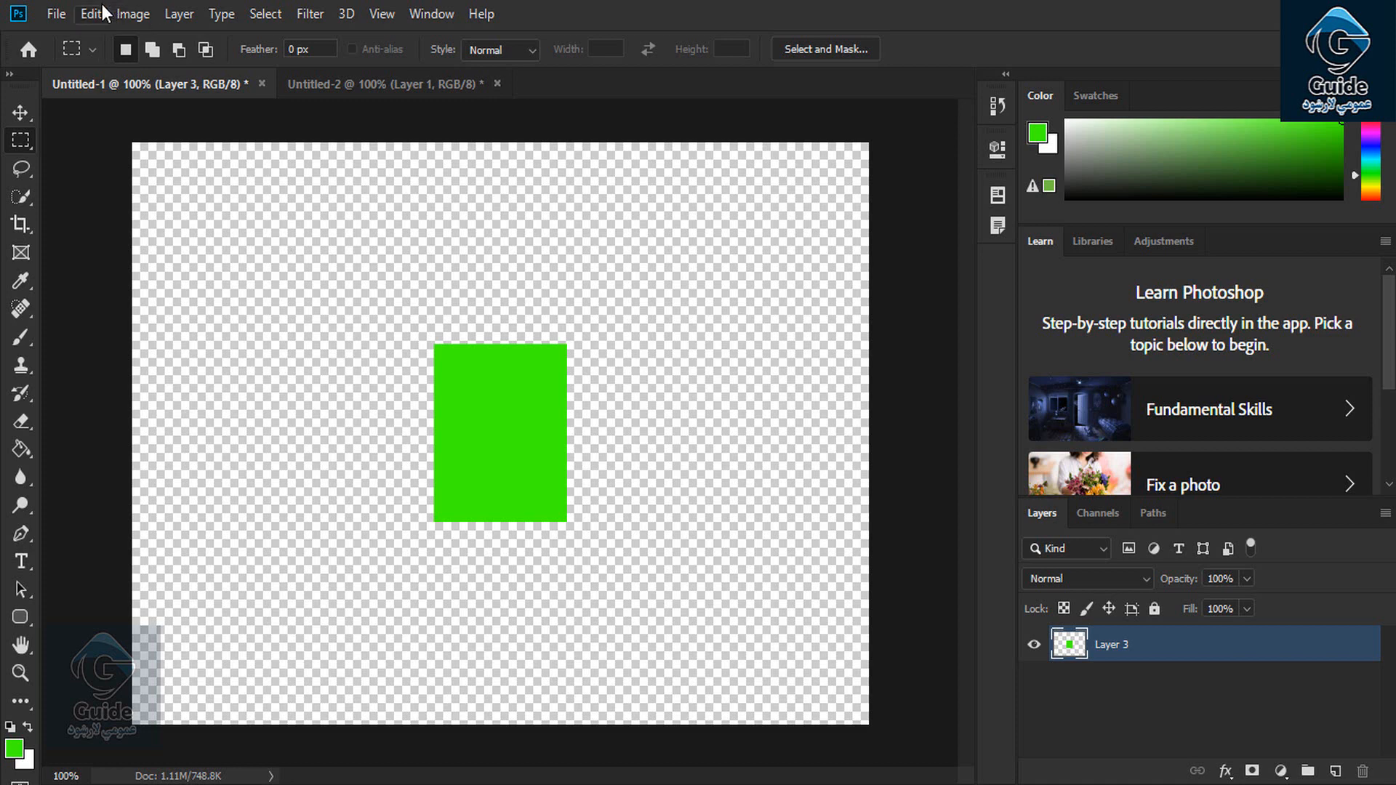
left_click(104, 14)
left_click(190, 199)
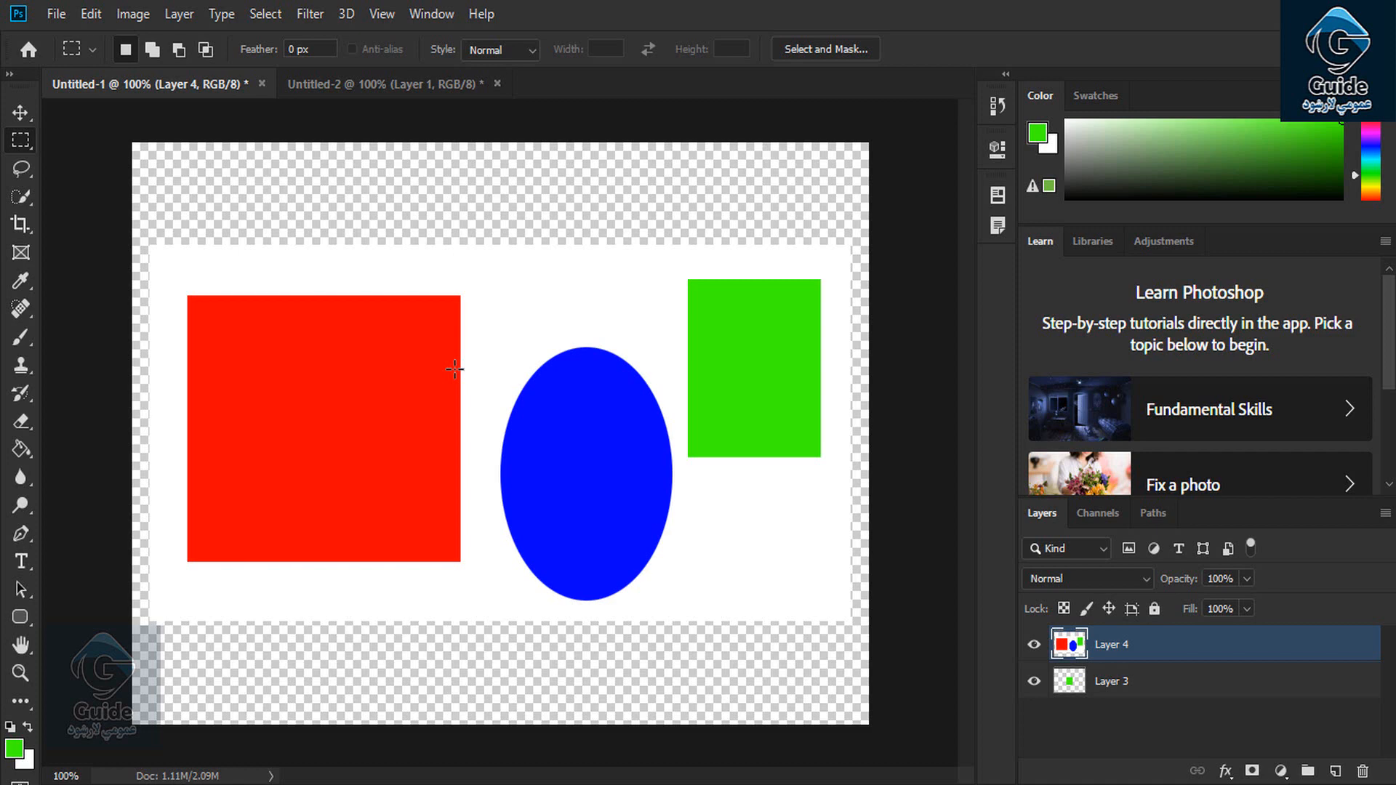
Undo the merged paste in Untitled-1 and clear the marquee selection in Untitled-2.
key("ctrl+z")
left_click(411, 89)
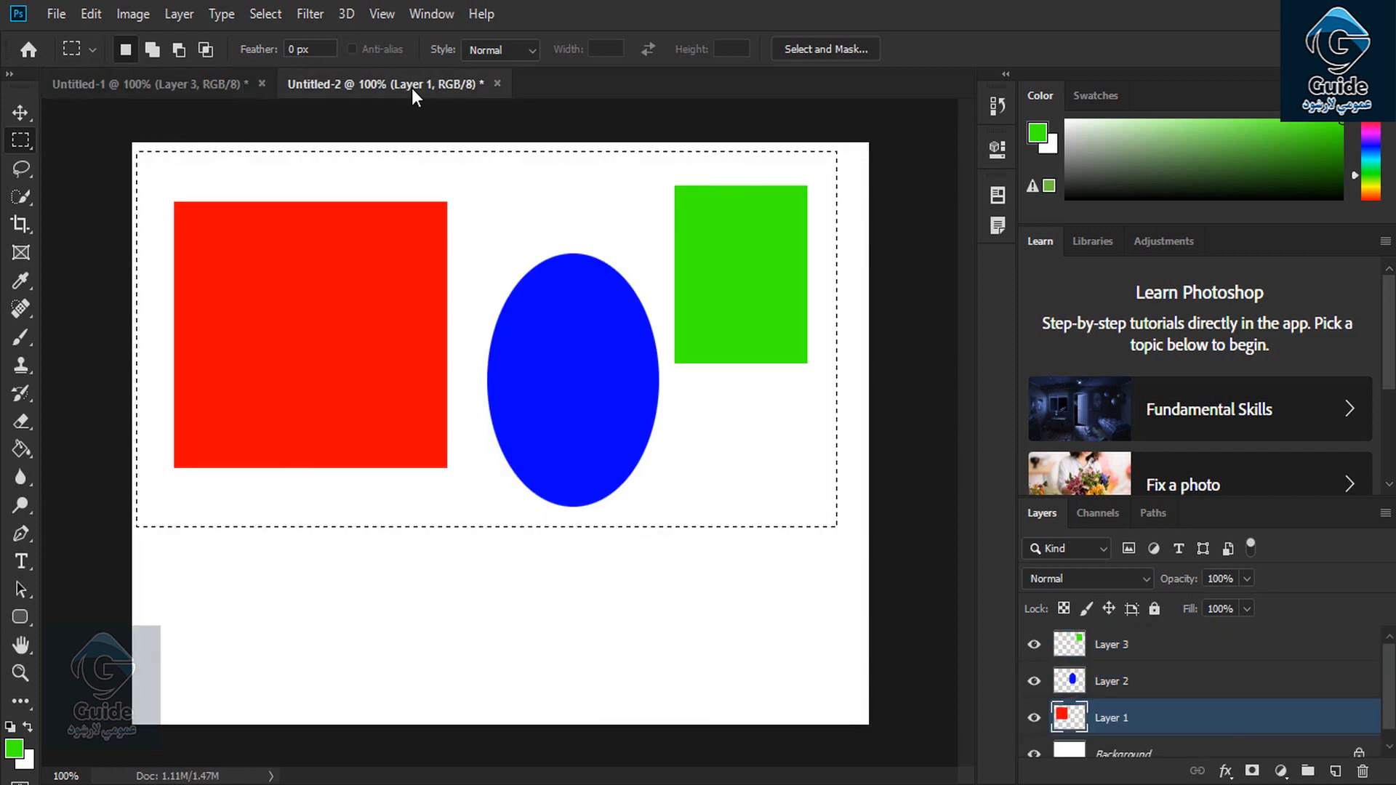
key("ctrl+d")
Hide the Background layer in Untitled-2 and copy a rectangular marquee around the three shapes with Copy Merged.
left_click(1033, 755)
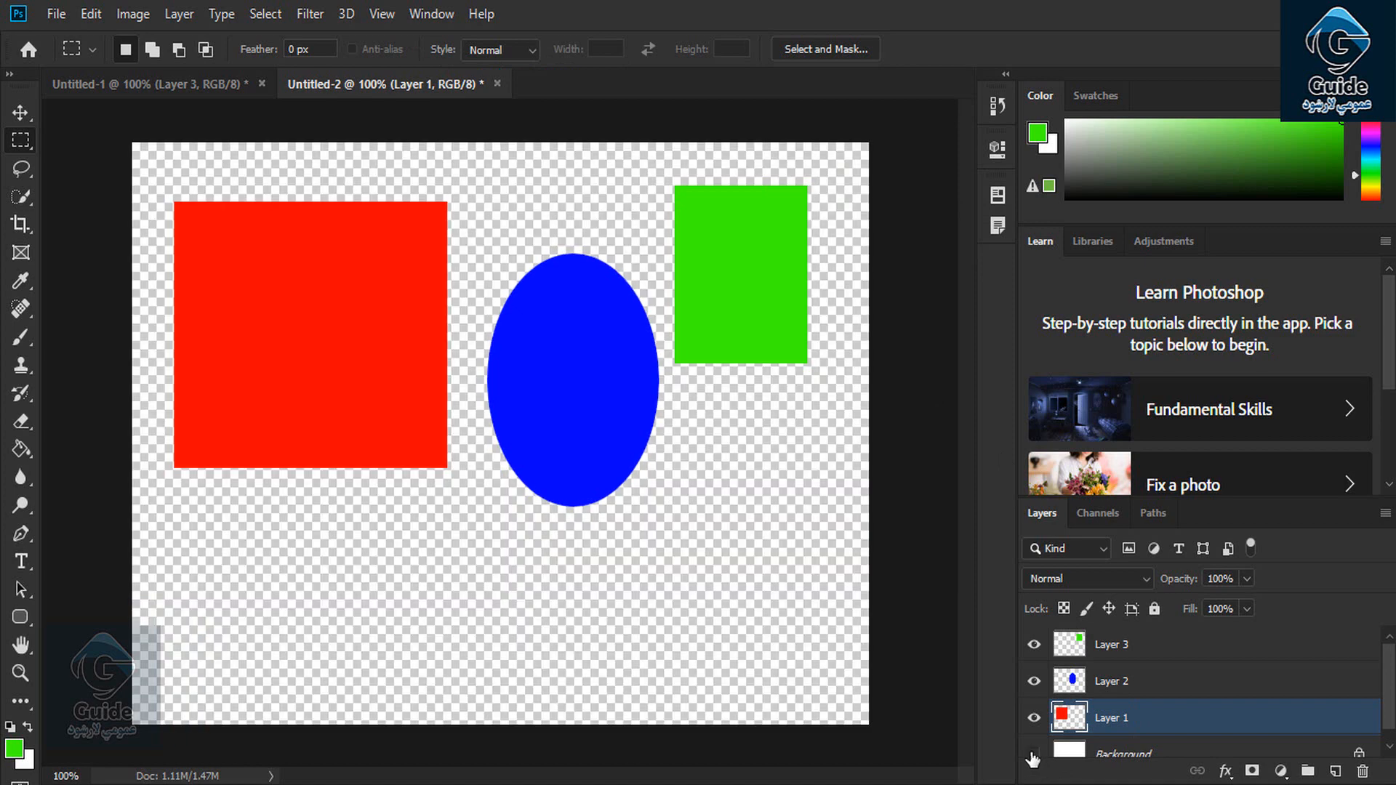
left_click_drag(139, 153, 859, 527)
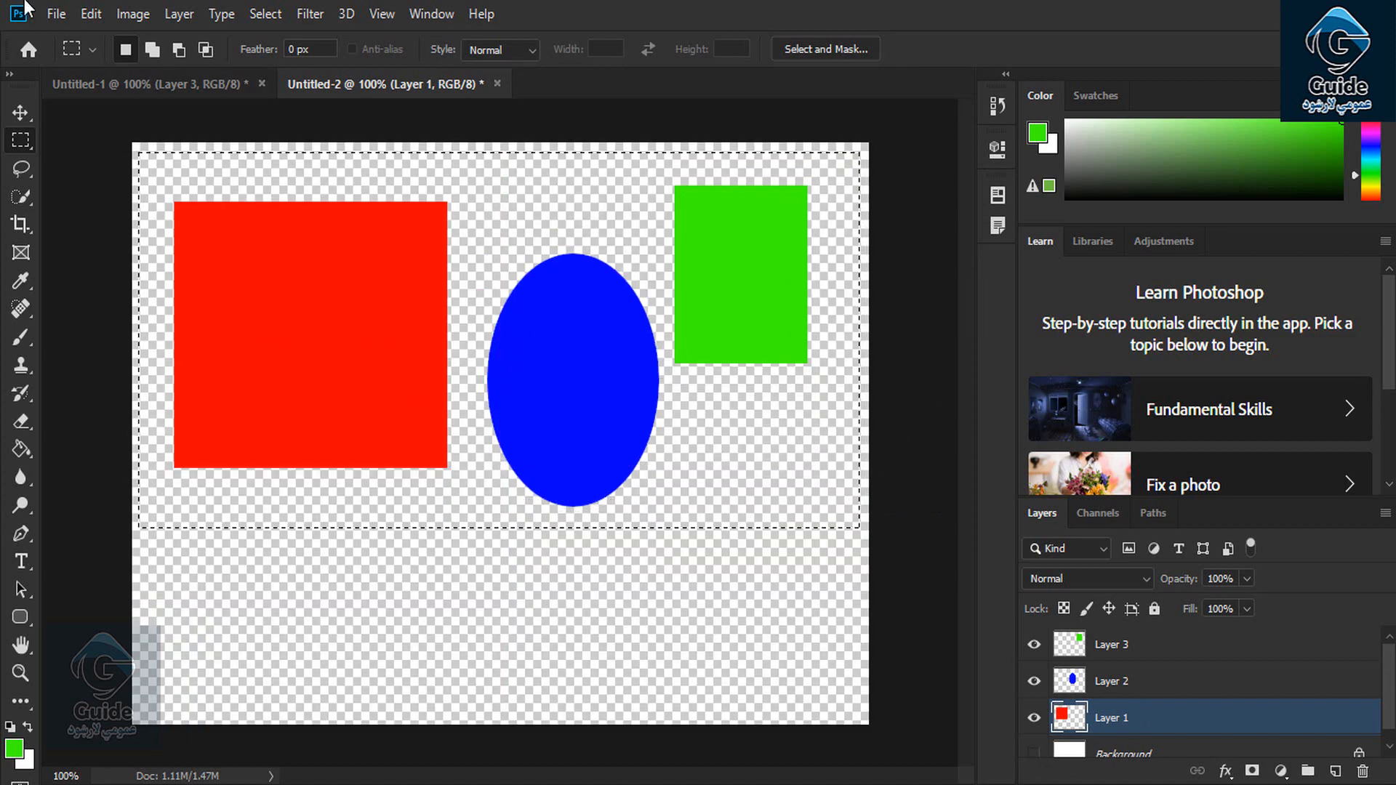
left_click(91, 14)
left_click(201, 182)
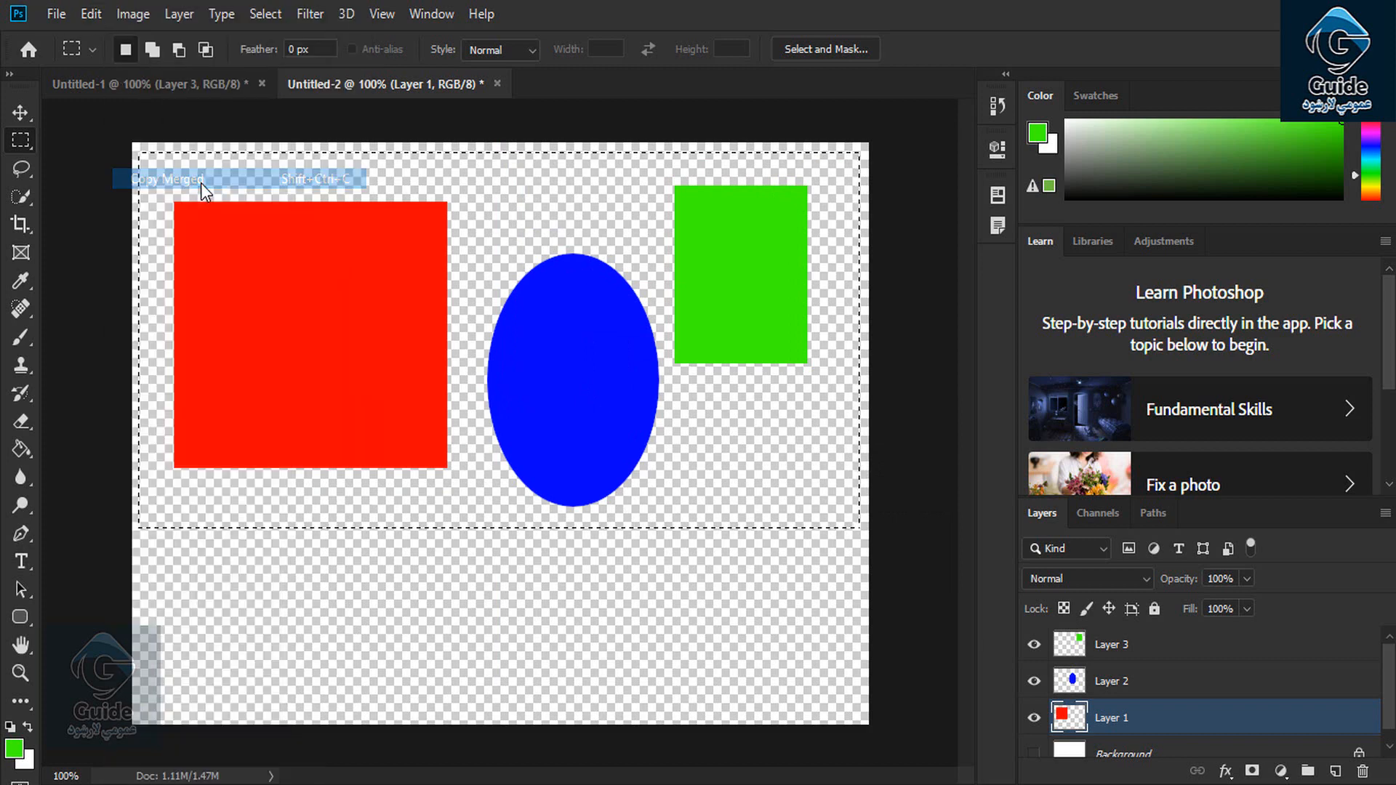
Paste the merged copy of the three shapes without background into Untitled-1.
left_click(132, 85)
left_click(95, 11)
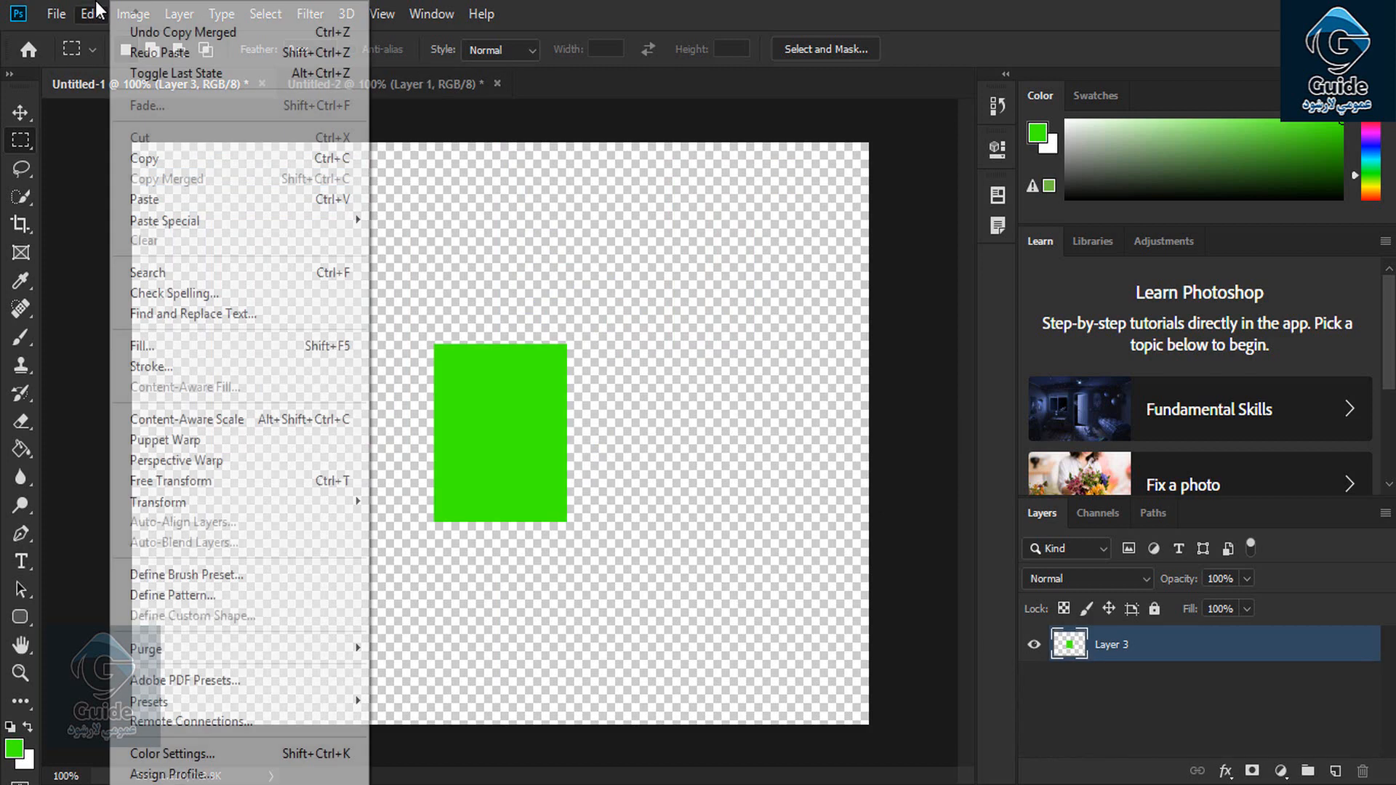
left_click(178, 201)
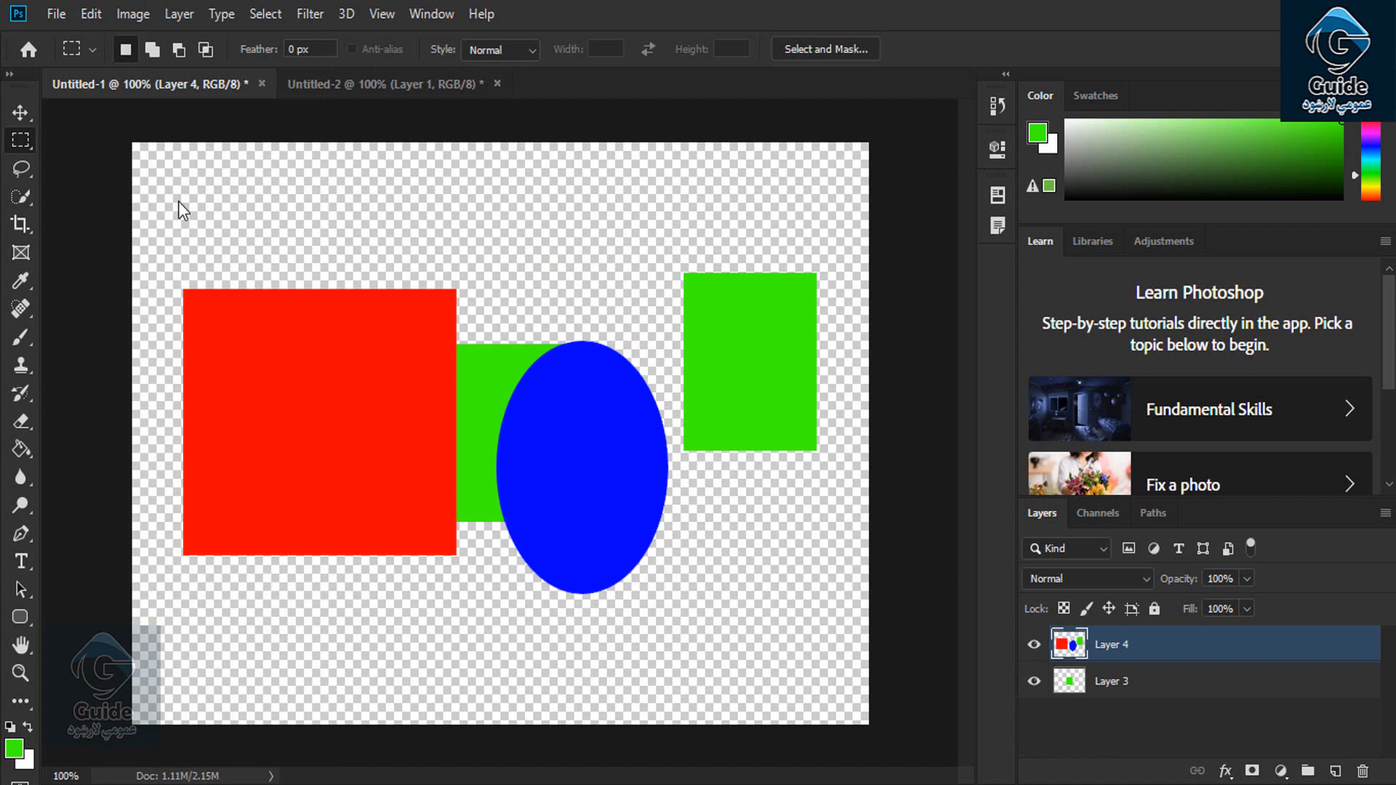
Return to Untitled-2 and examine the Paste Special options, including Paste in Place.
left_click(374, 86)
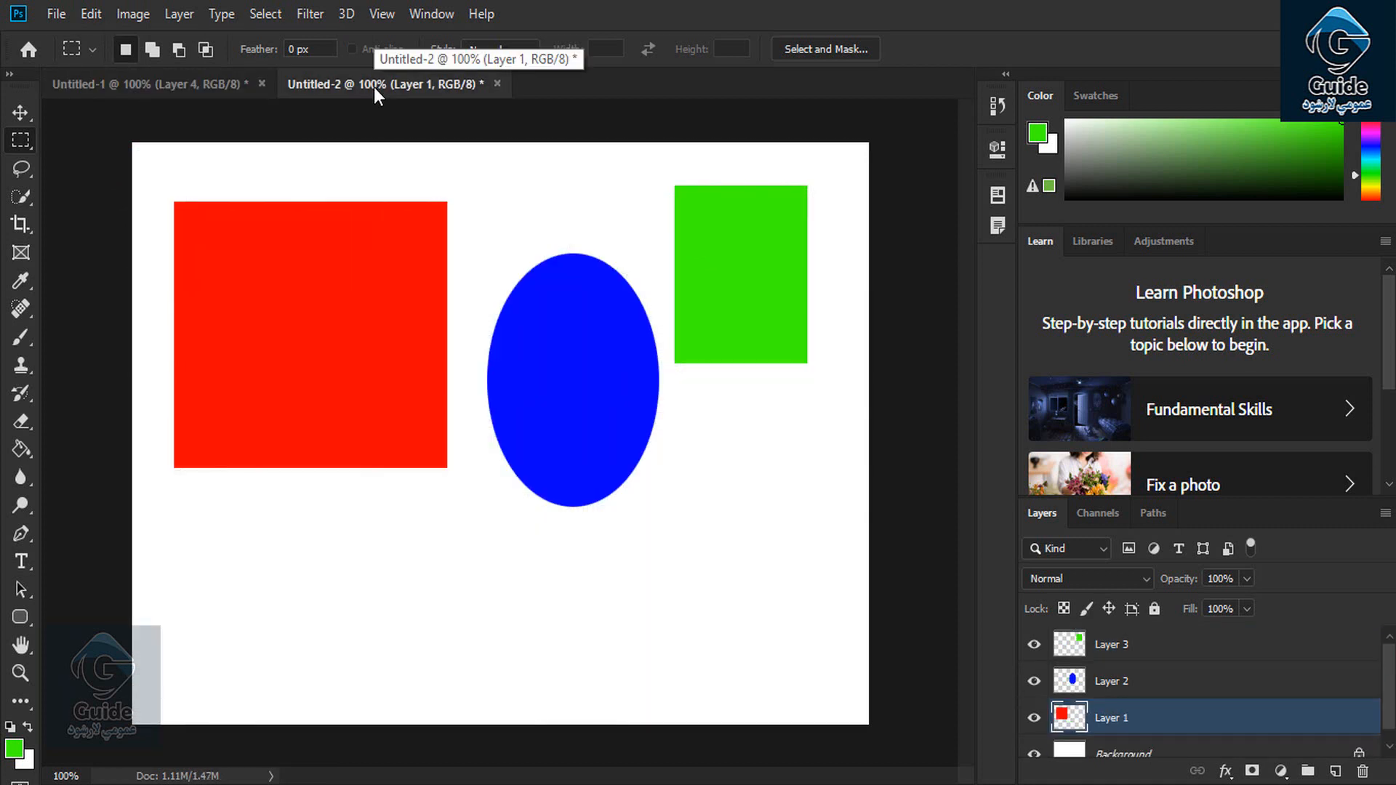
left_click(92, 13)
mouse_move(206, 229)
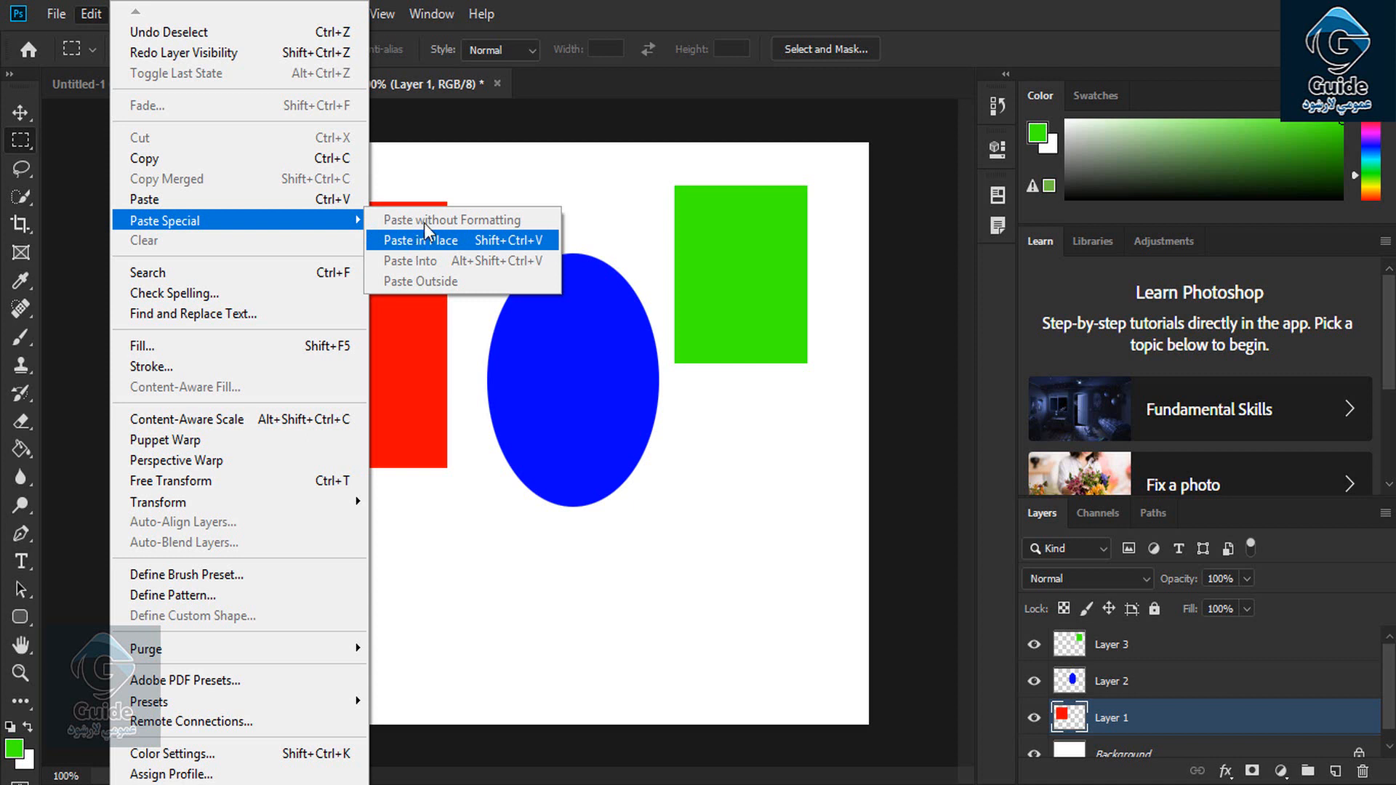
left_click(424, 239)
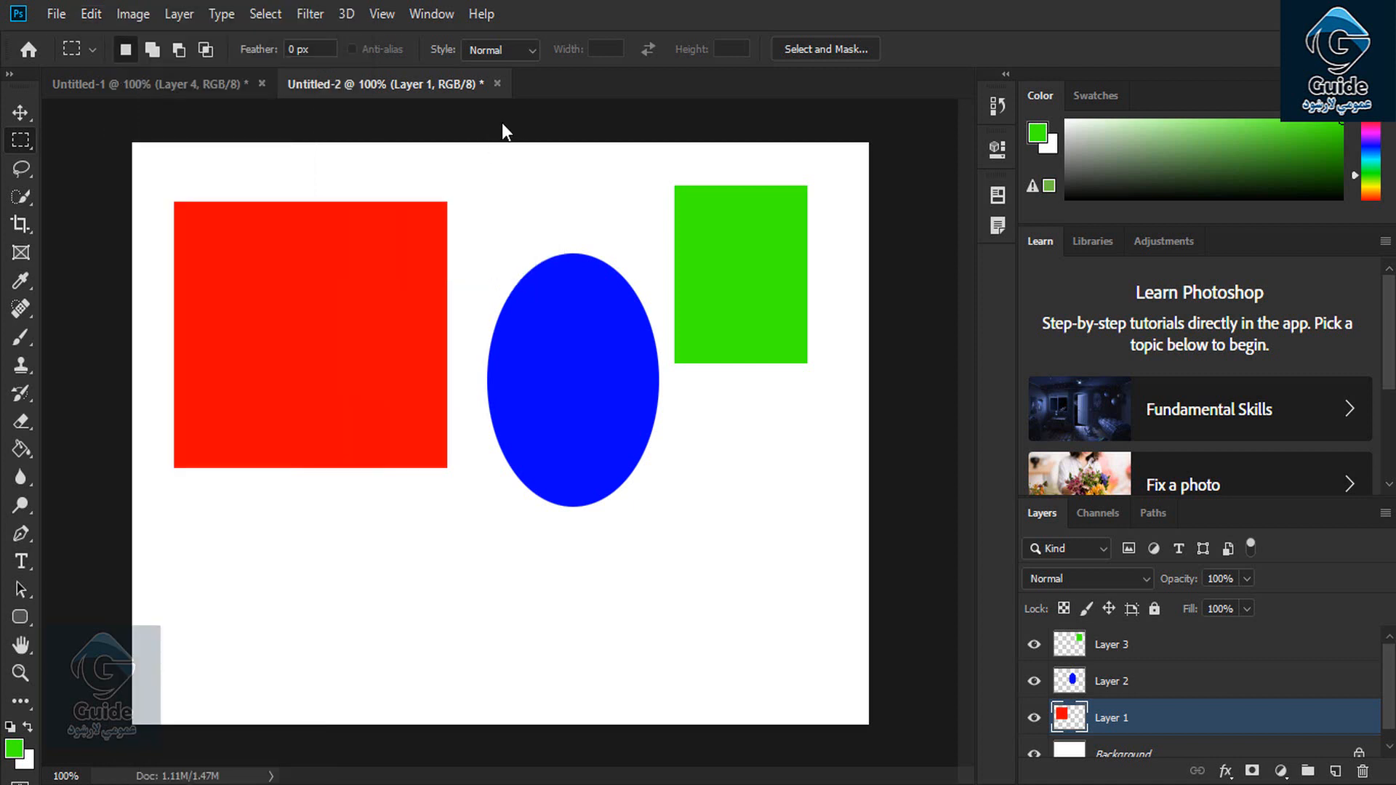
Delete Layer 2 with the blue ellipse and Layer 3 with the green rectangle from Untitled-2.
left_click(1077, 681)
key("Delete")
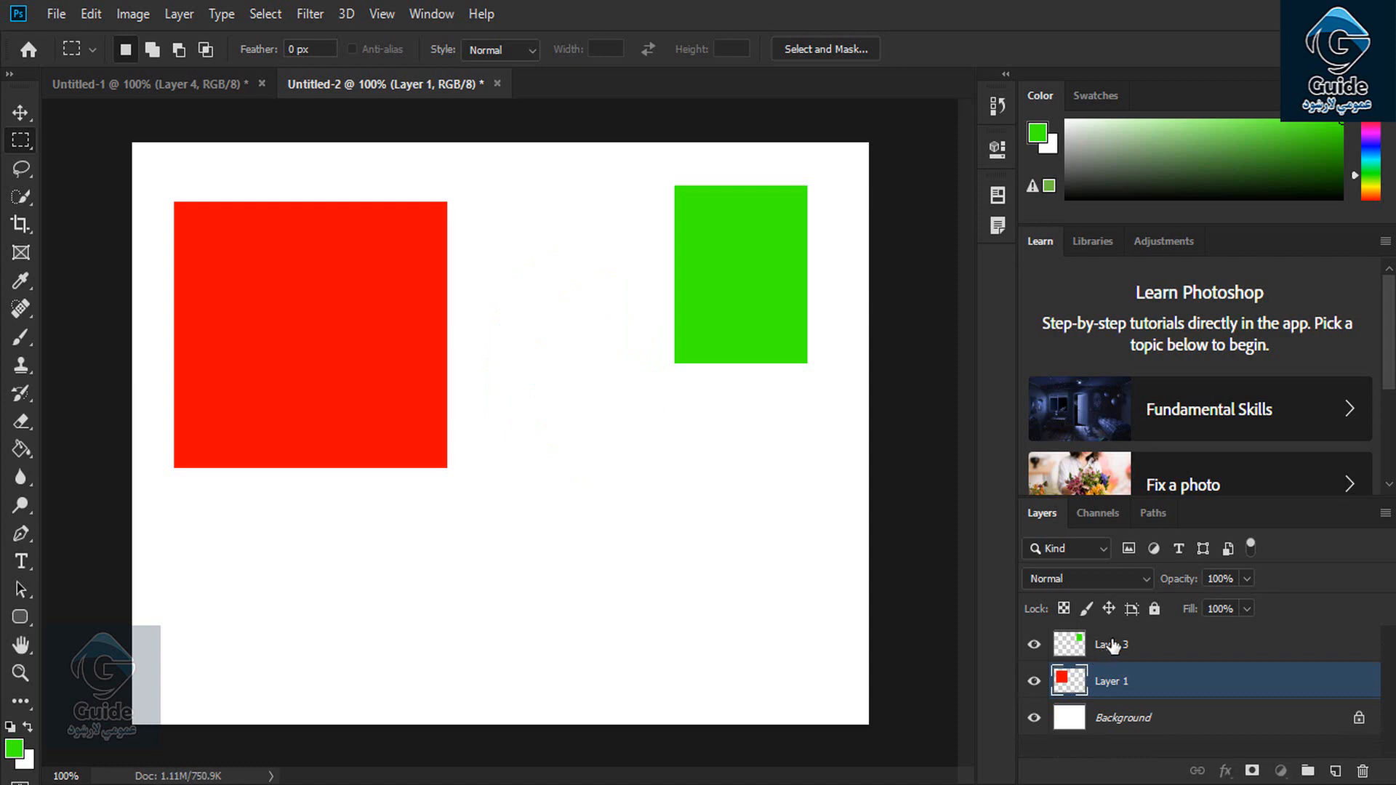
left_click(1110, 644)
key("Delete")
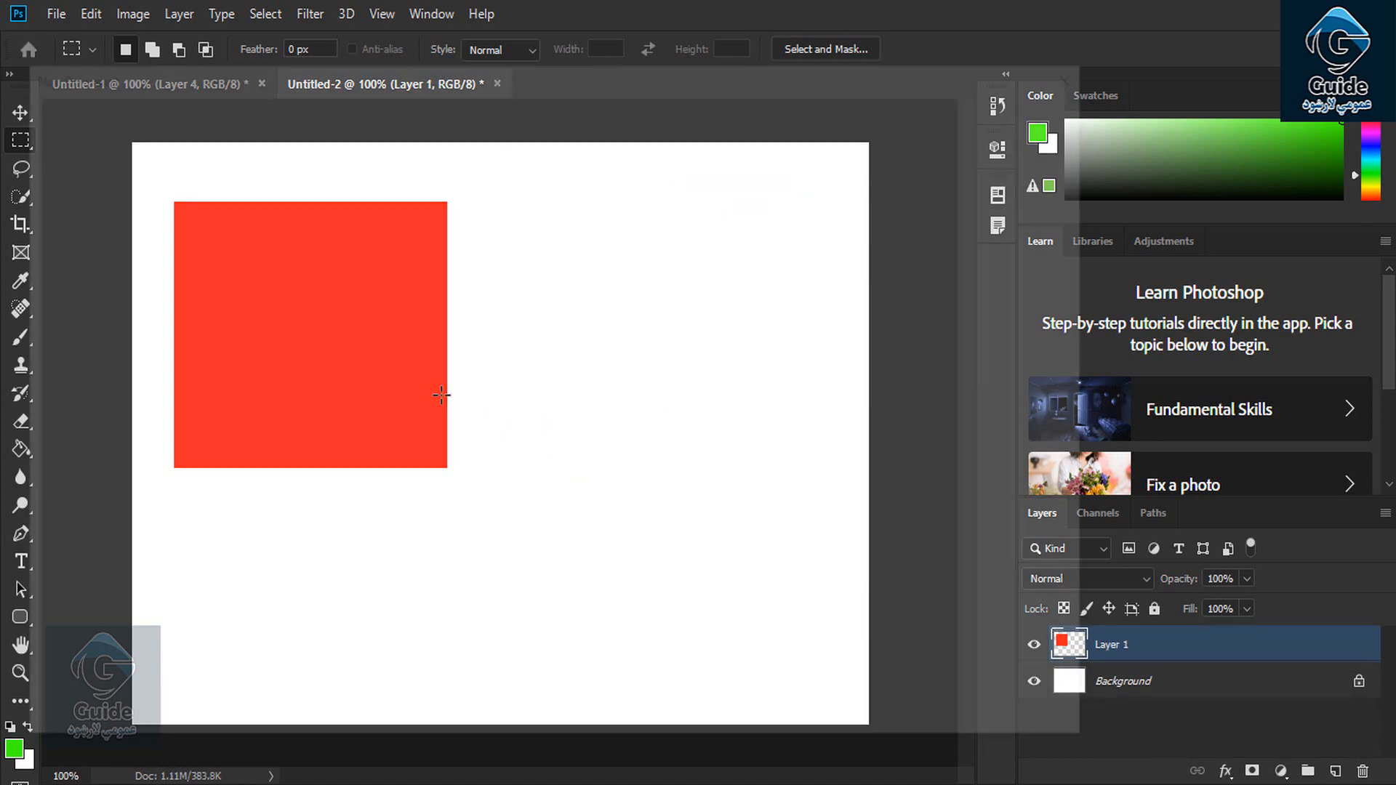
key("ctrl+n")
left_click(958, 709)
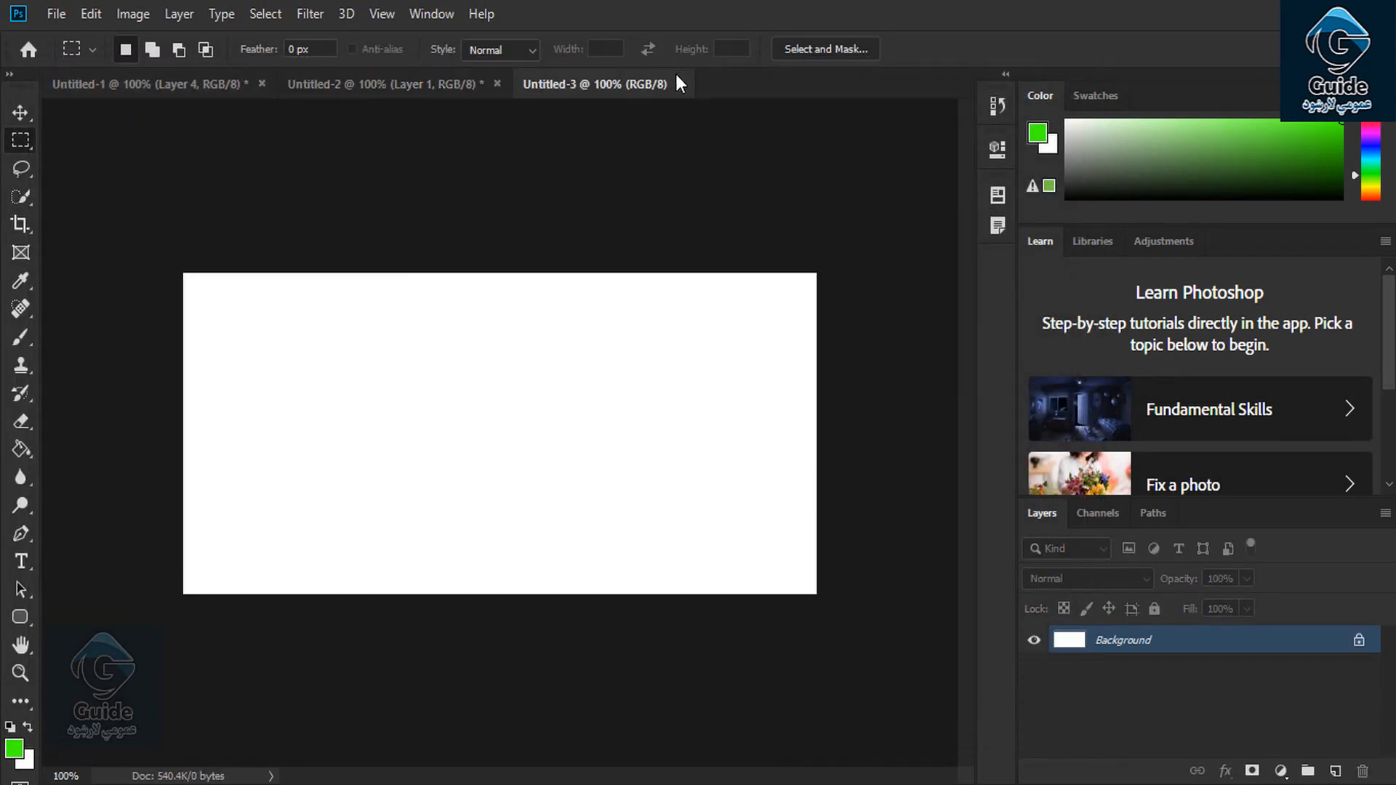
left_click(679, 85)
right_click(426, 80)
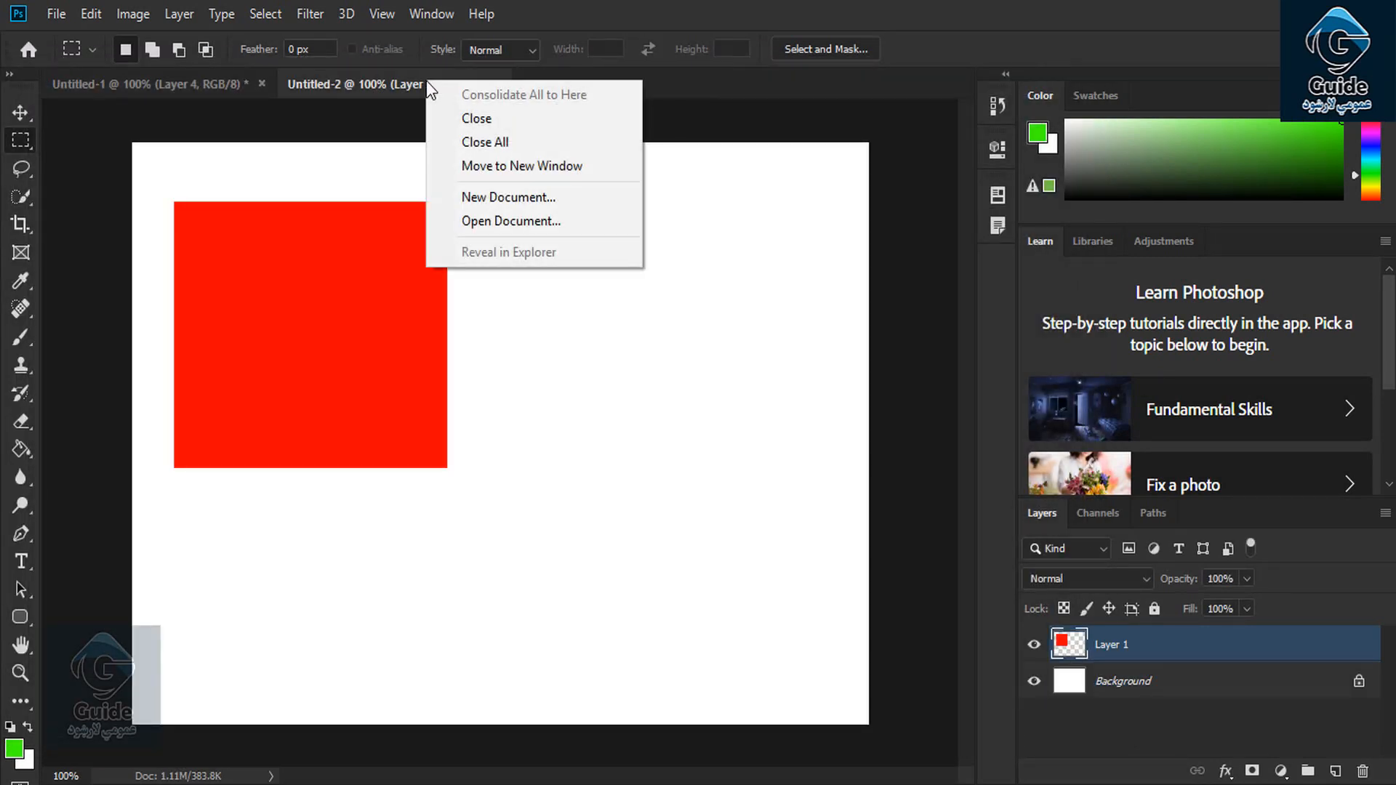
left_click(408, 81)
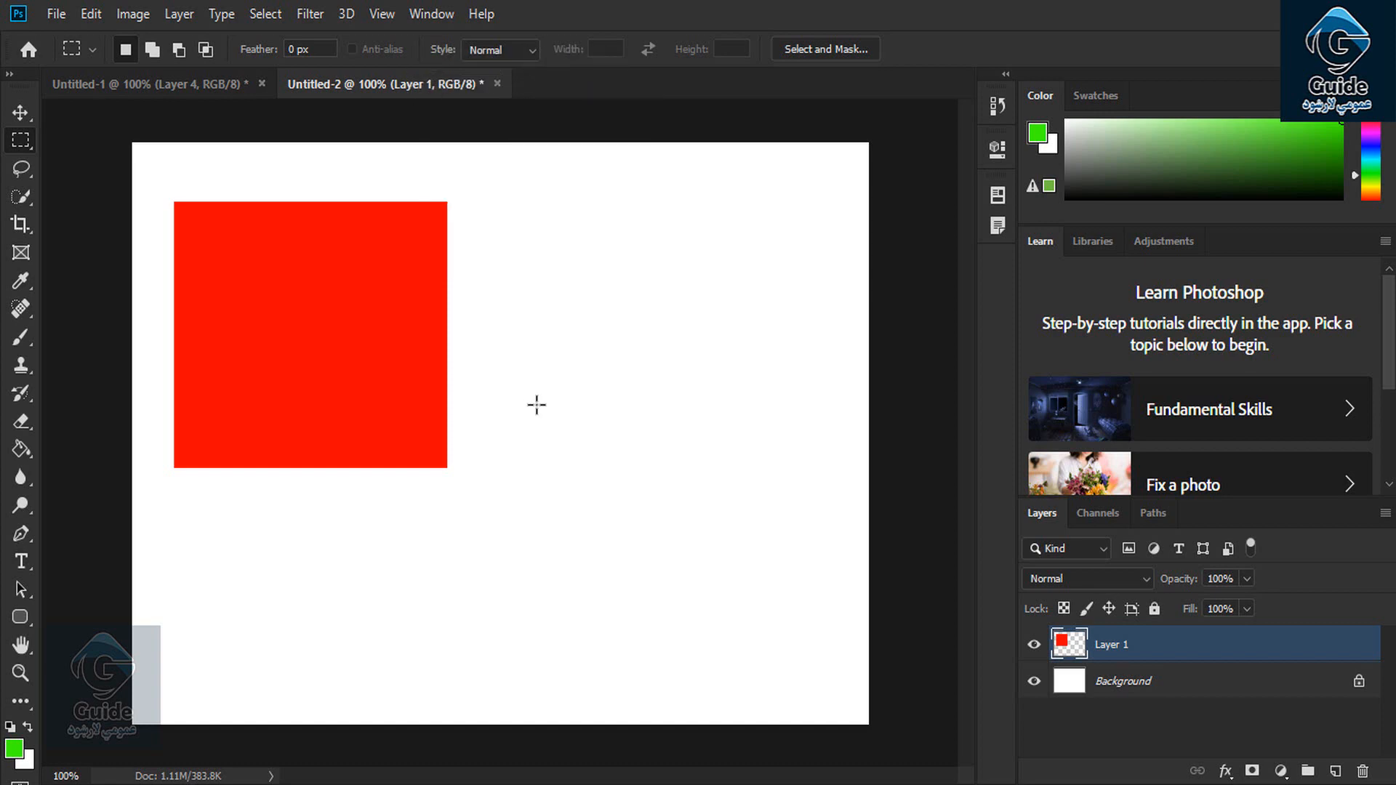
Create a 619 x 298 px document at 72 ppi from the recent custom preset, and close it.
key("ctrl+n")
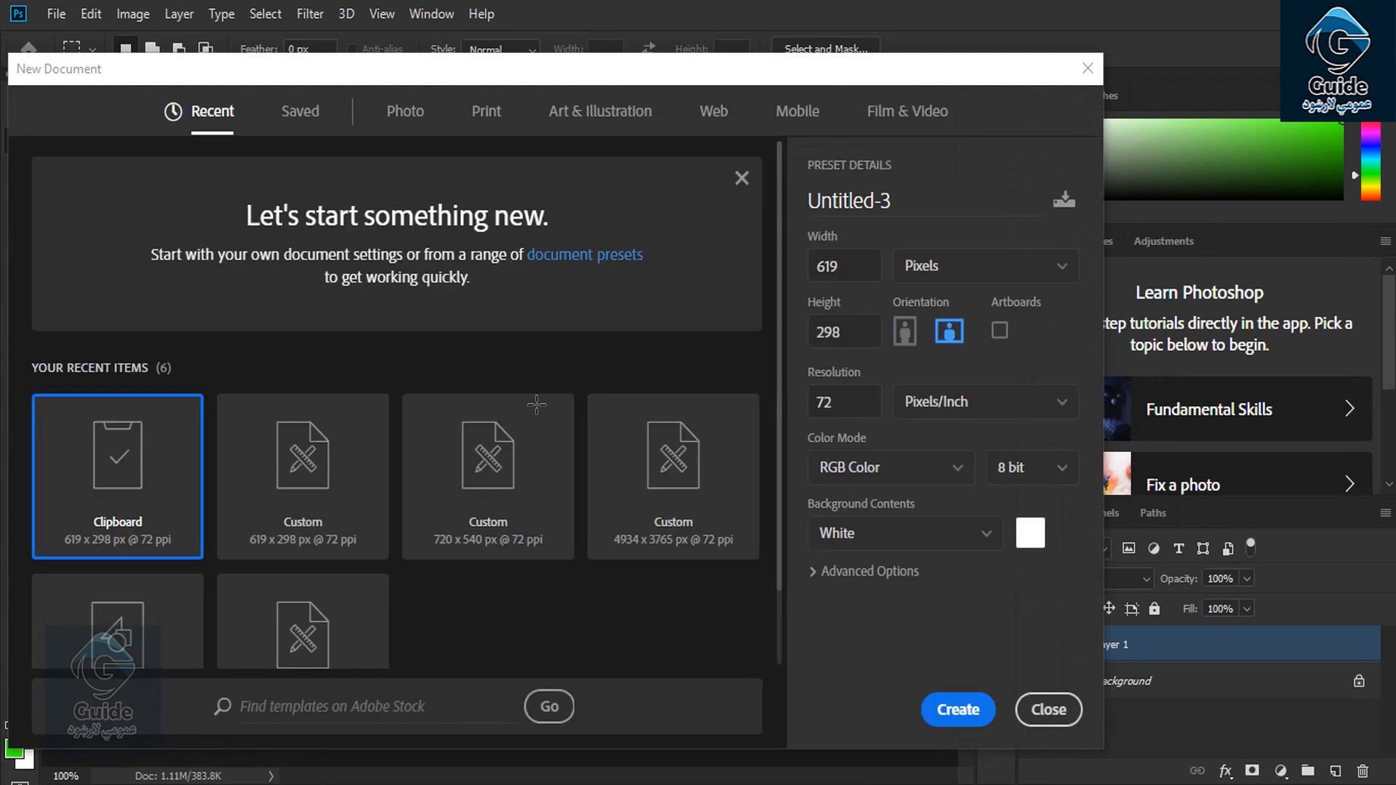
left_click(305, 469)
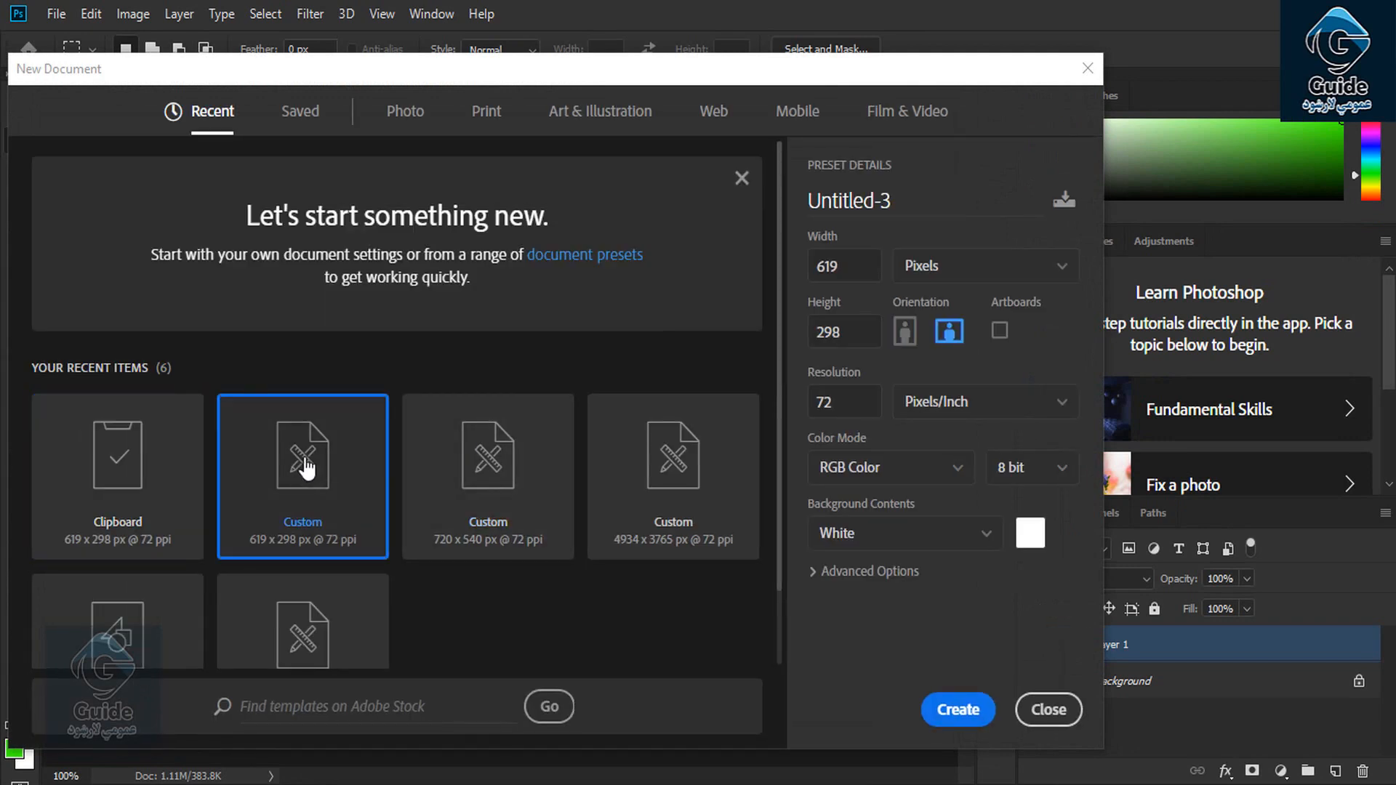
left_click(954, 713)
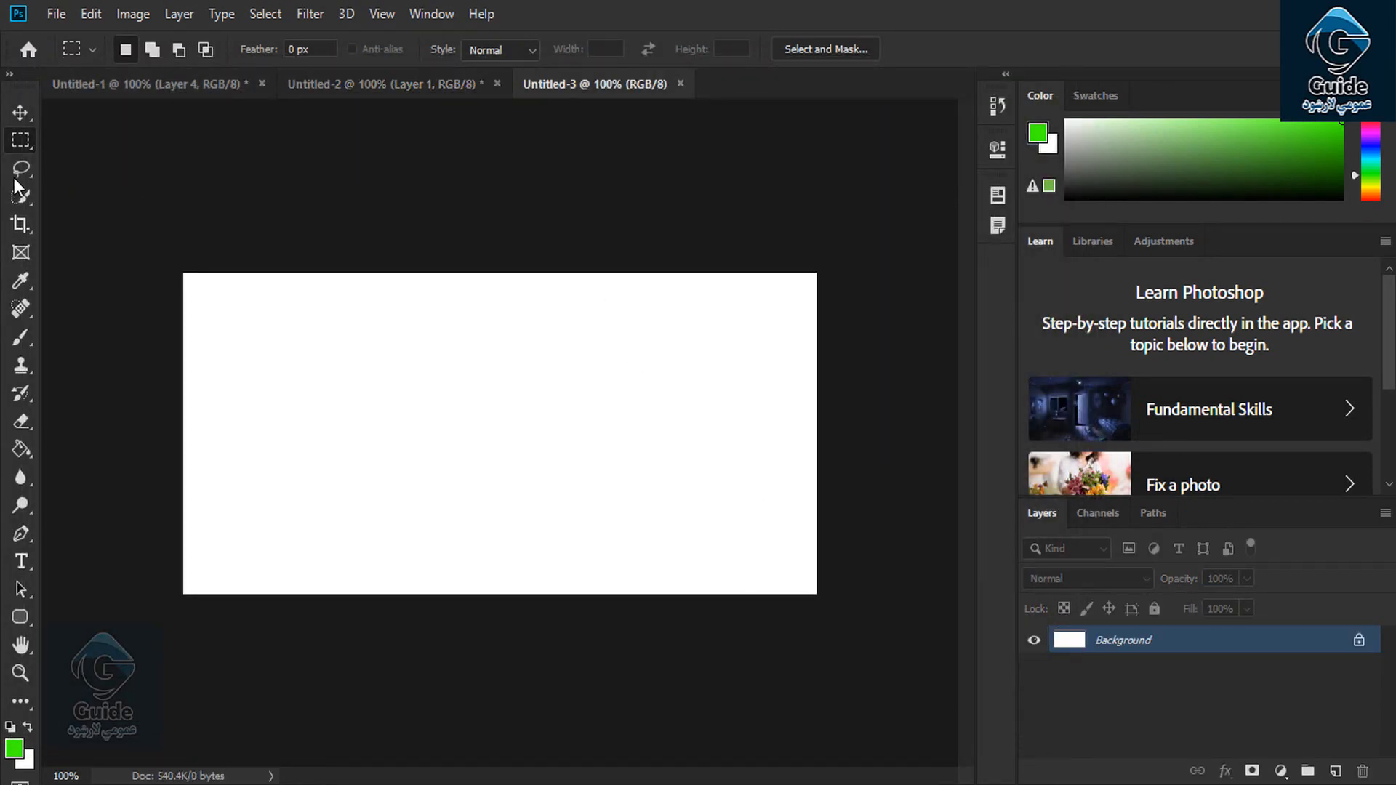
left_click(403, 77)
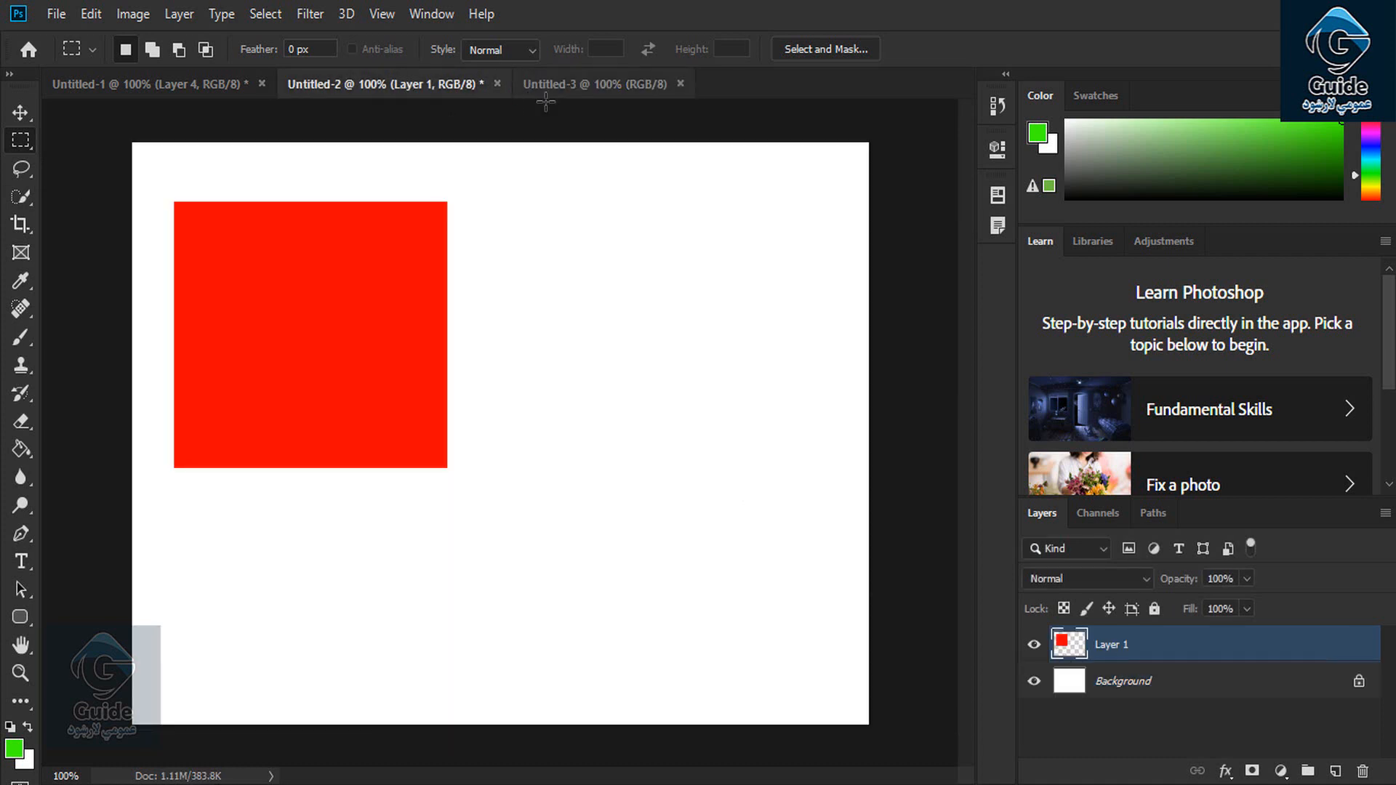
left_click(680, 85)
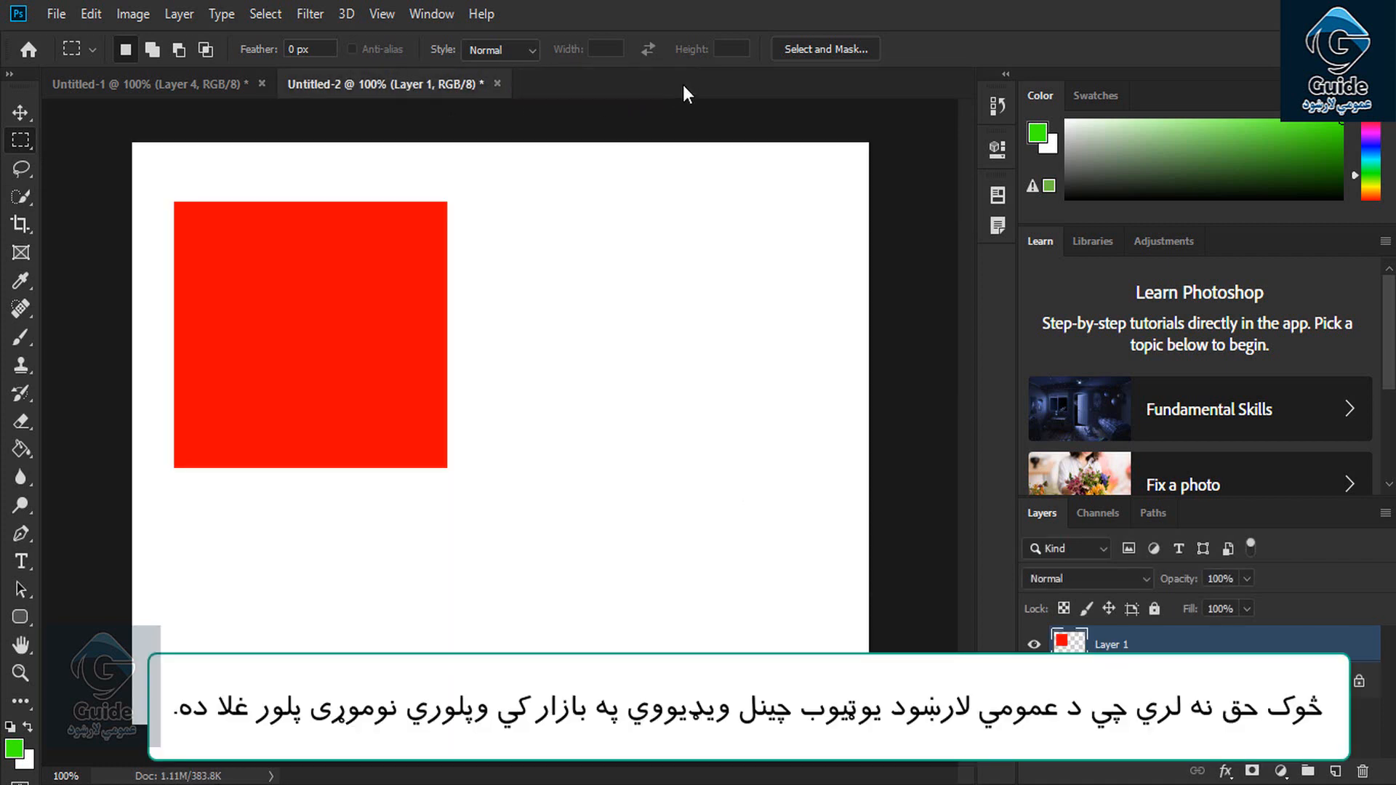
Delete the layer with the merged shapes from Untitled-1 and add a new empty layer above Layer 3.
left_click(218, 87)
key("Delete")
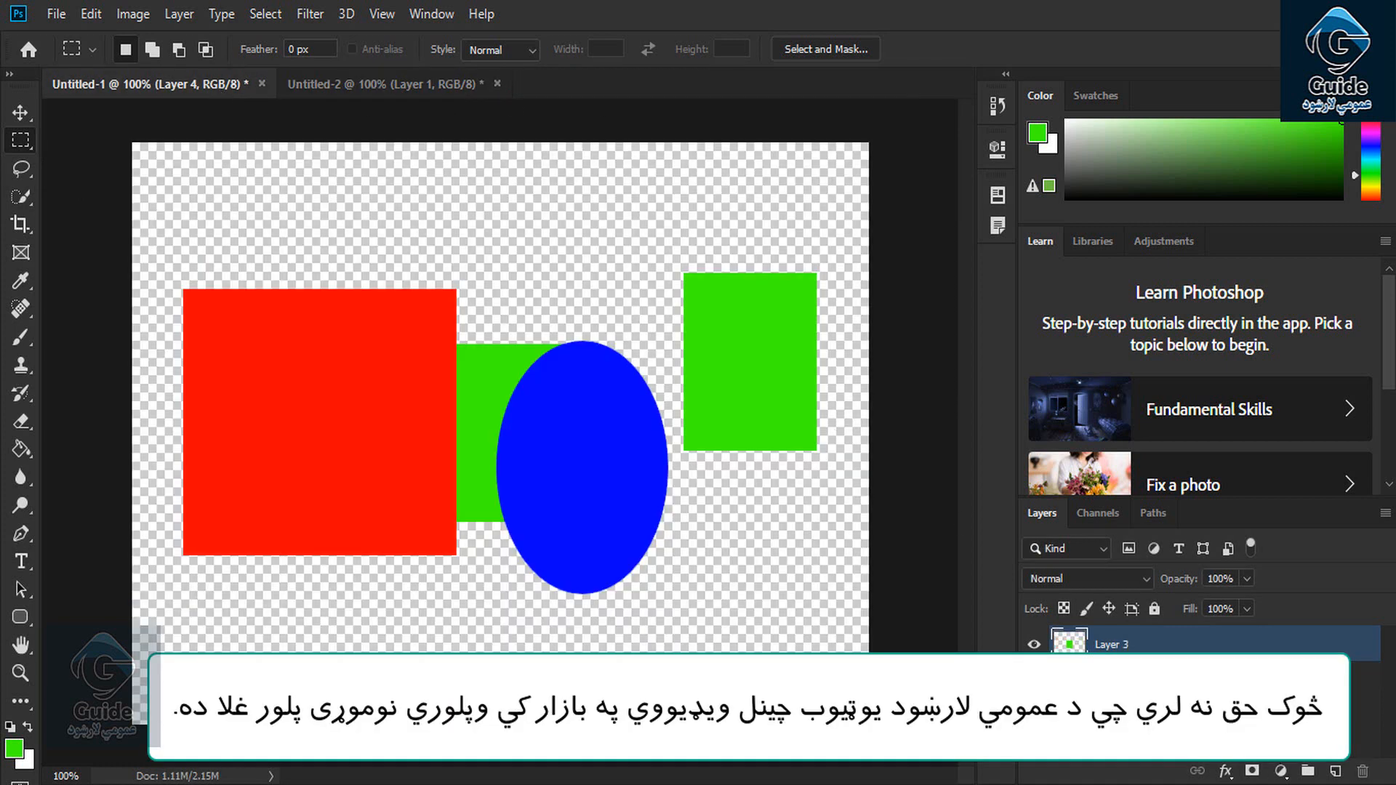
left_click(1336, 773)
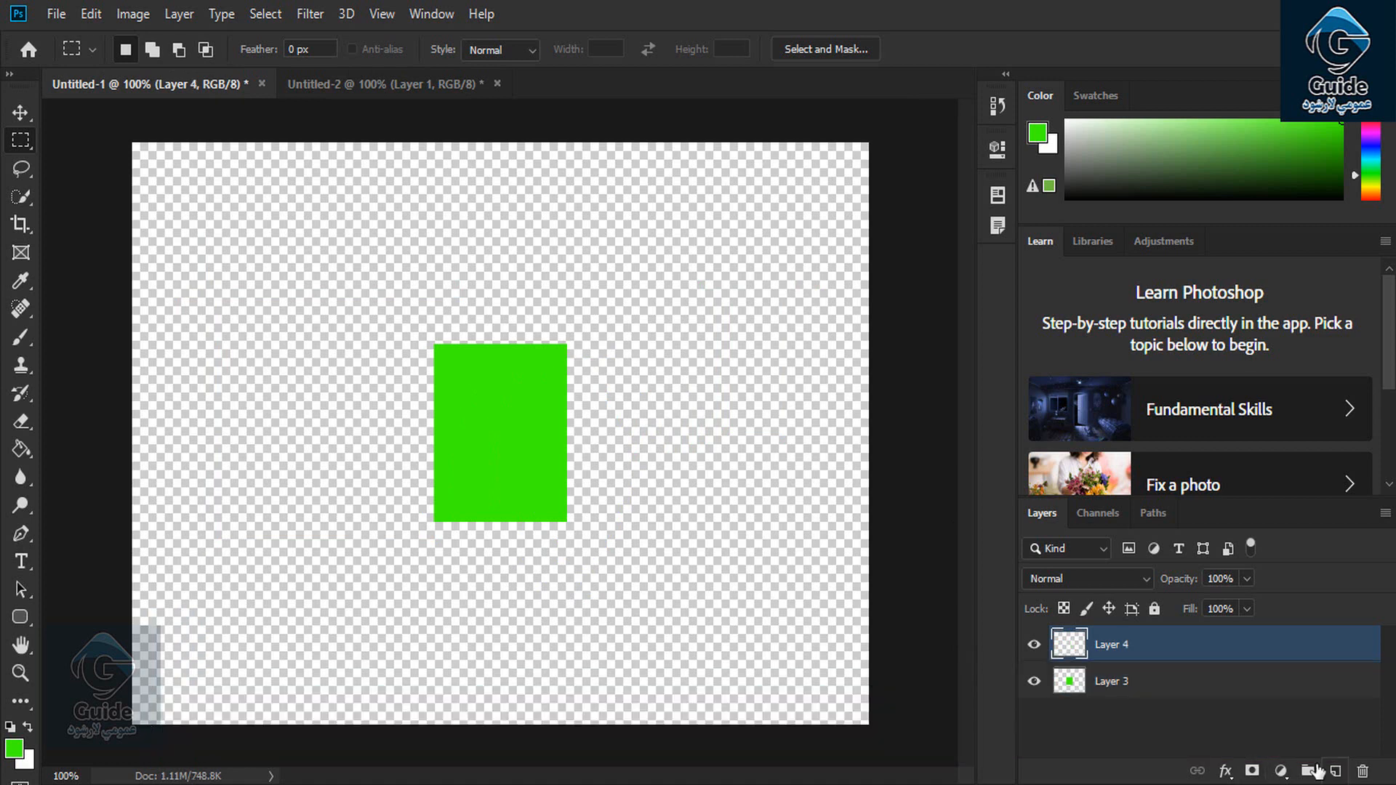
Fill Layer 4 with white as the bottom layer of Untitled-1 and delete Layer 3 with the green rectangle.
left_click_drag(1148, 658, 1149, 722)
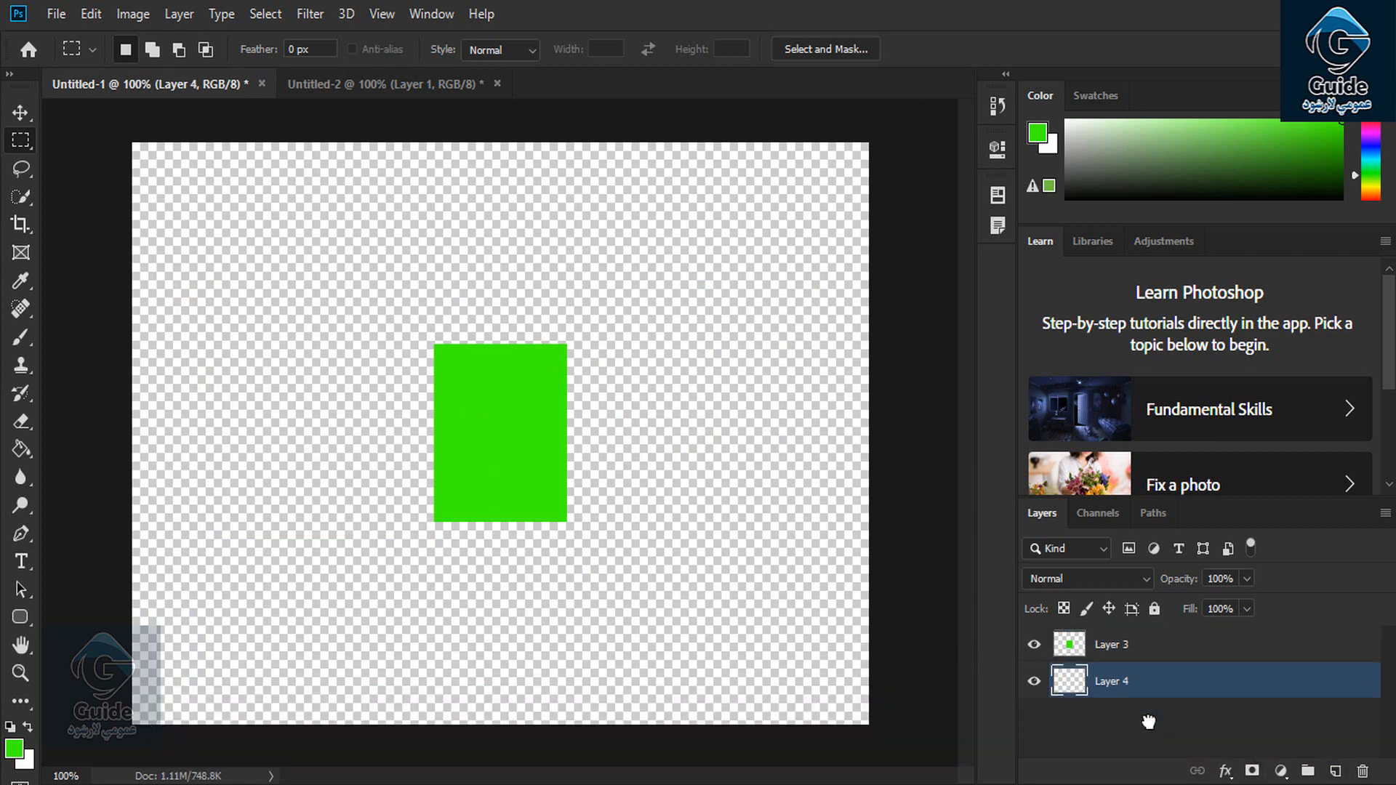
left_click(21, 450)
left_click(19, 752)
left_click_drag(714, 304, 342, 8)
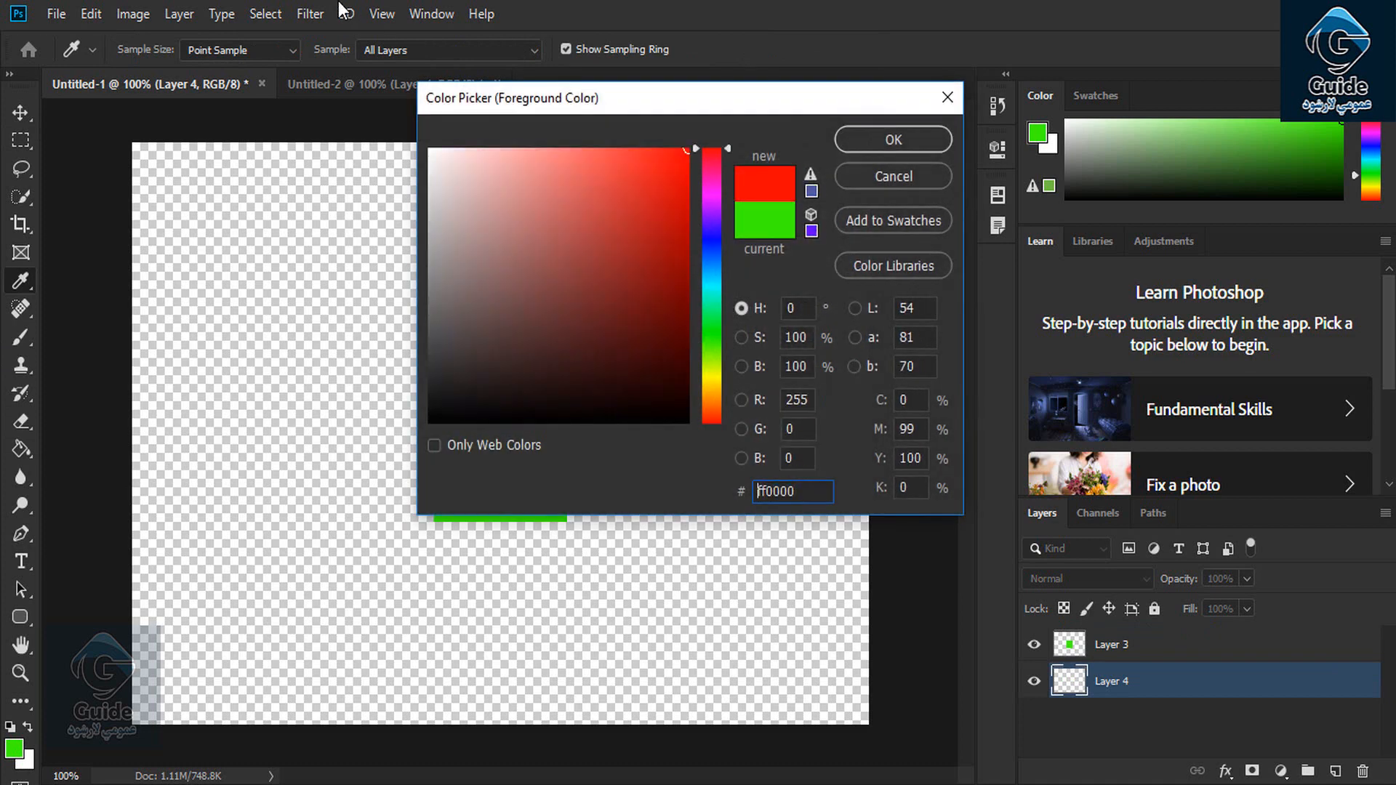
left_click_drag(449, 169, 428, 147)
left_click(883, 144)
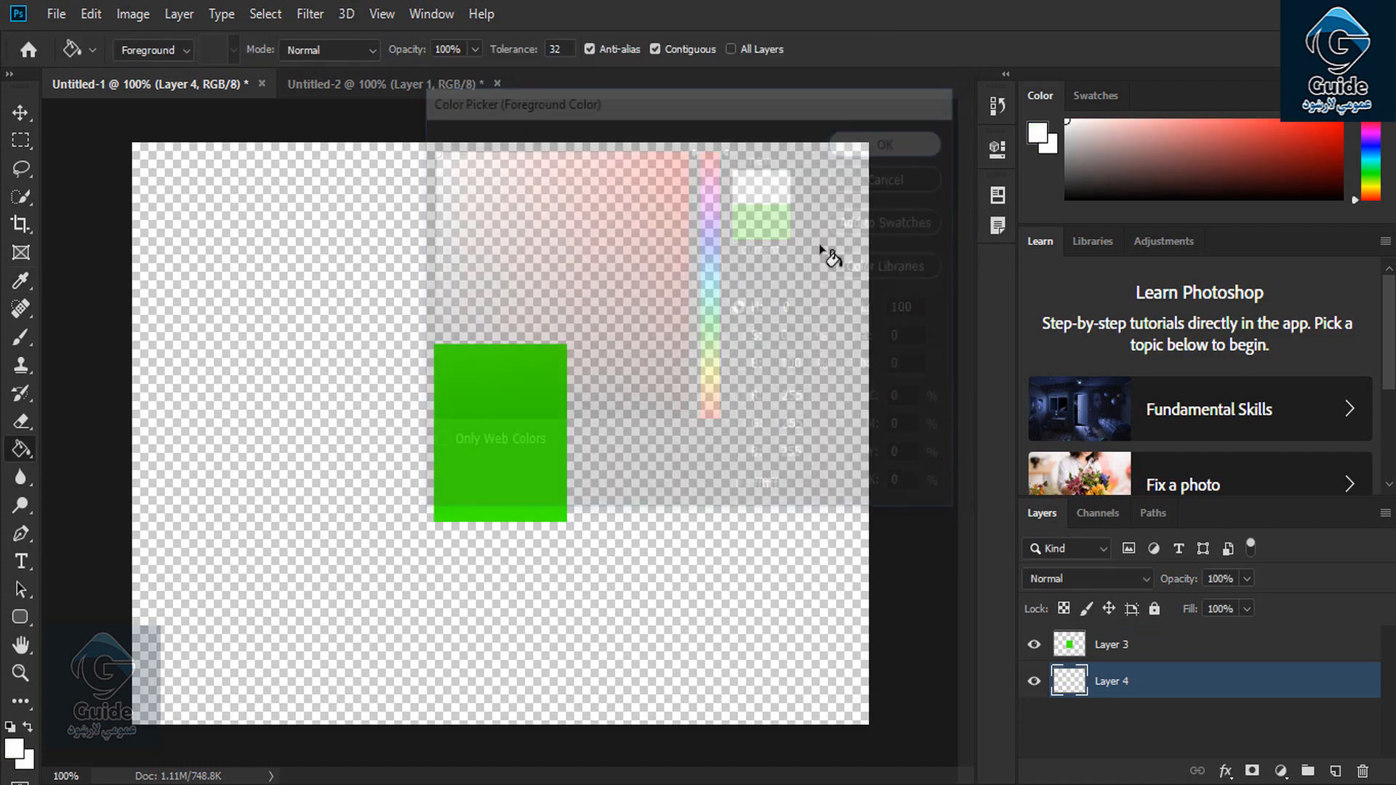
left_click(749, 400)
left_click(1204, 652)
key("Delete")
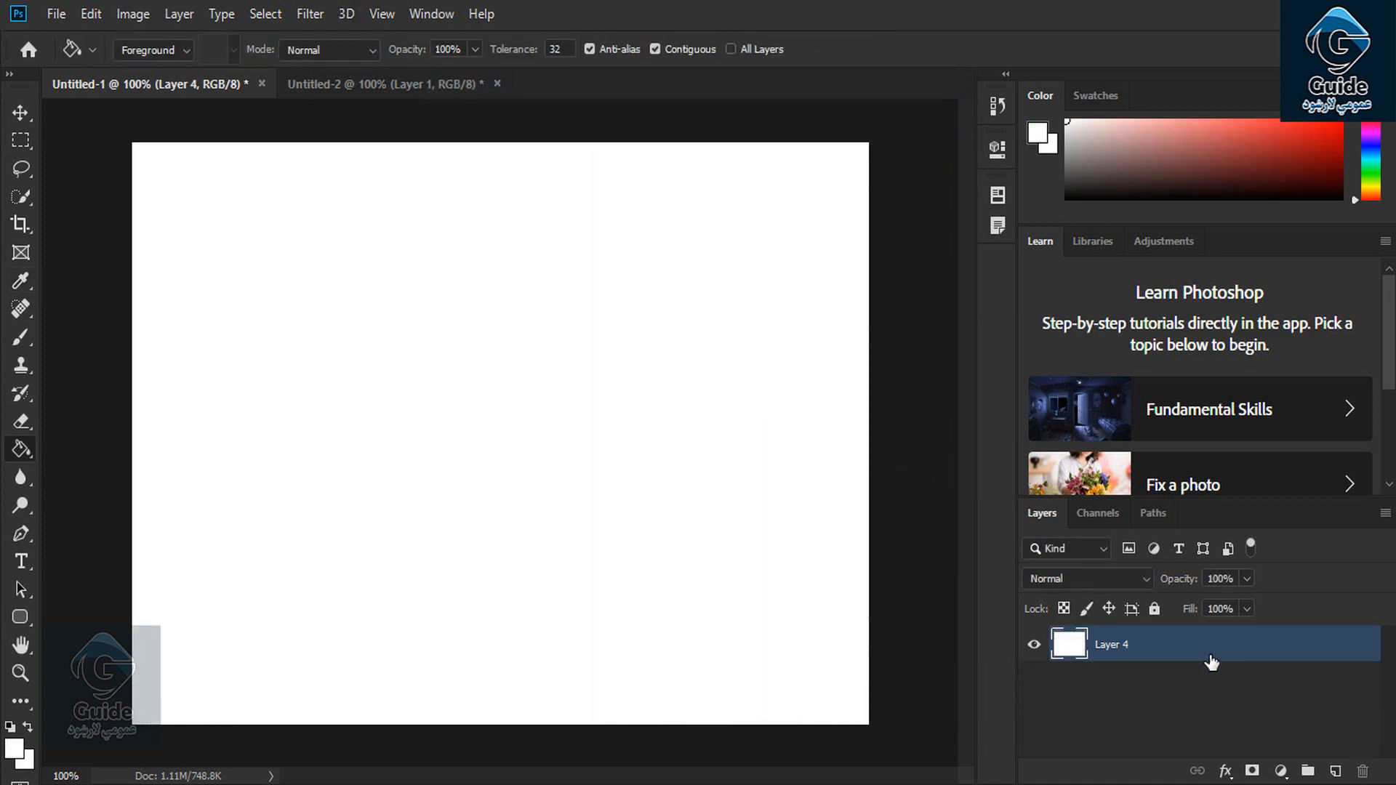
Select the red square from the Layer 1 contents in Untitled-2 and copy it.
left_click(346, 81)
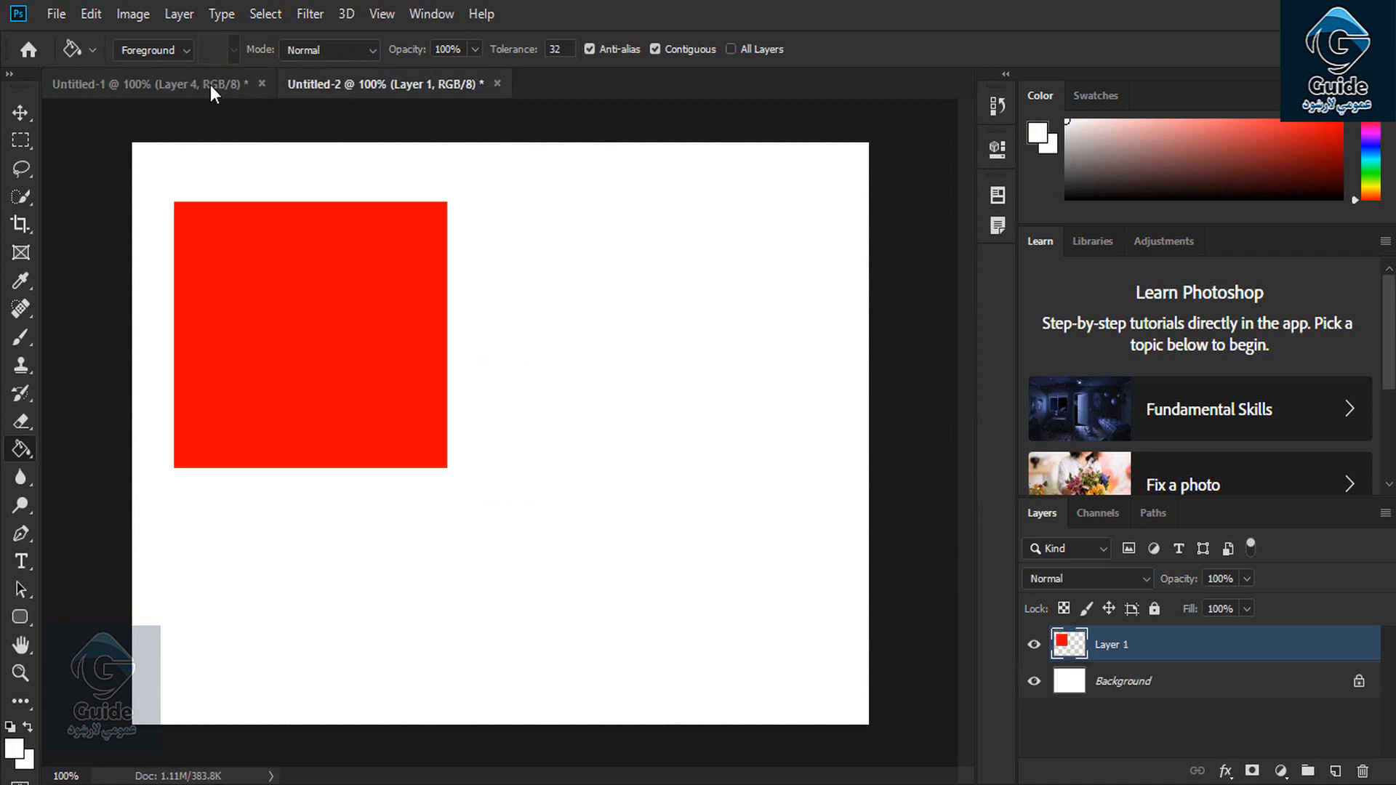
left_click(211, 84)
left_click(377, 85)
left_click(1066, 647, "ctrl")
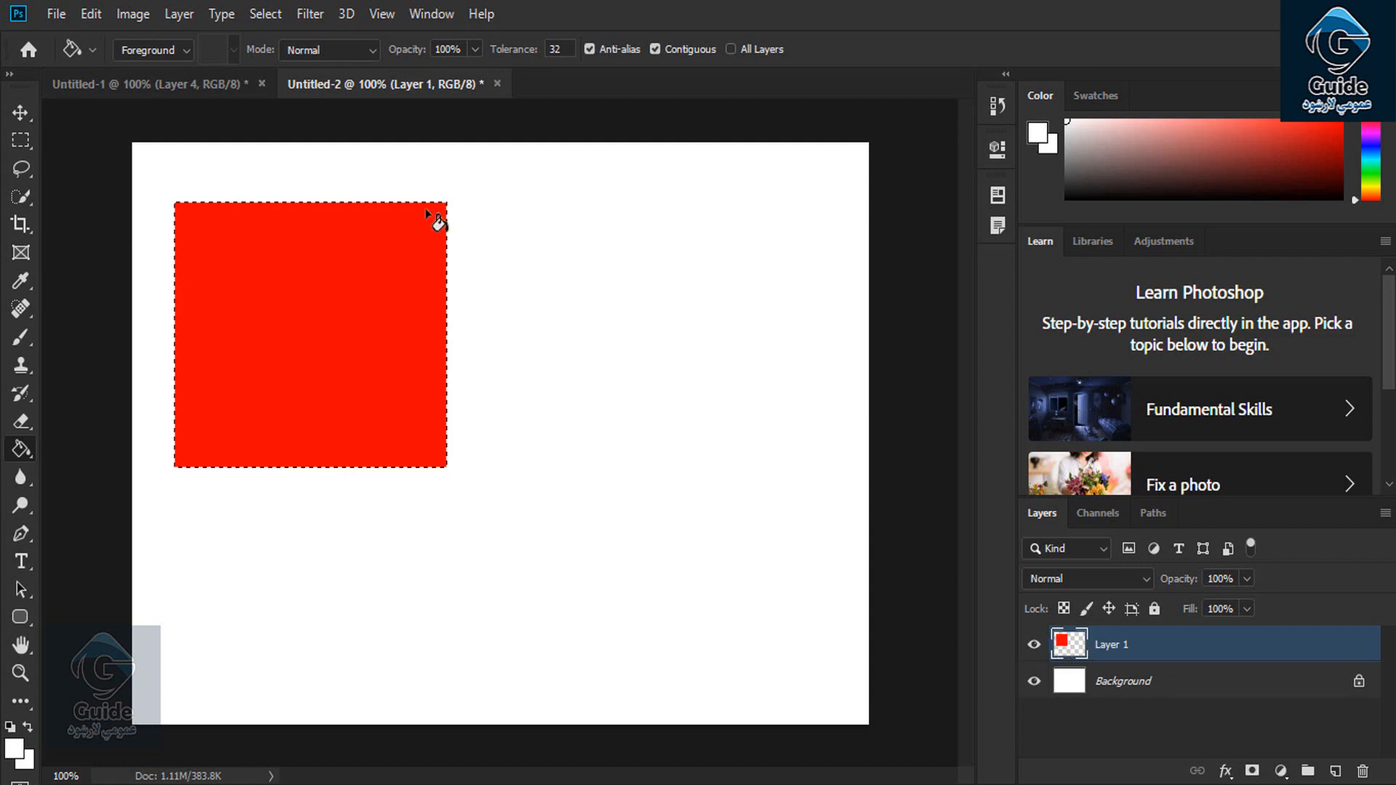
left_click(89, 13)
left_click(173, 160)
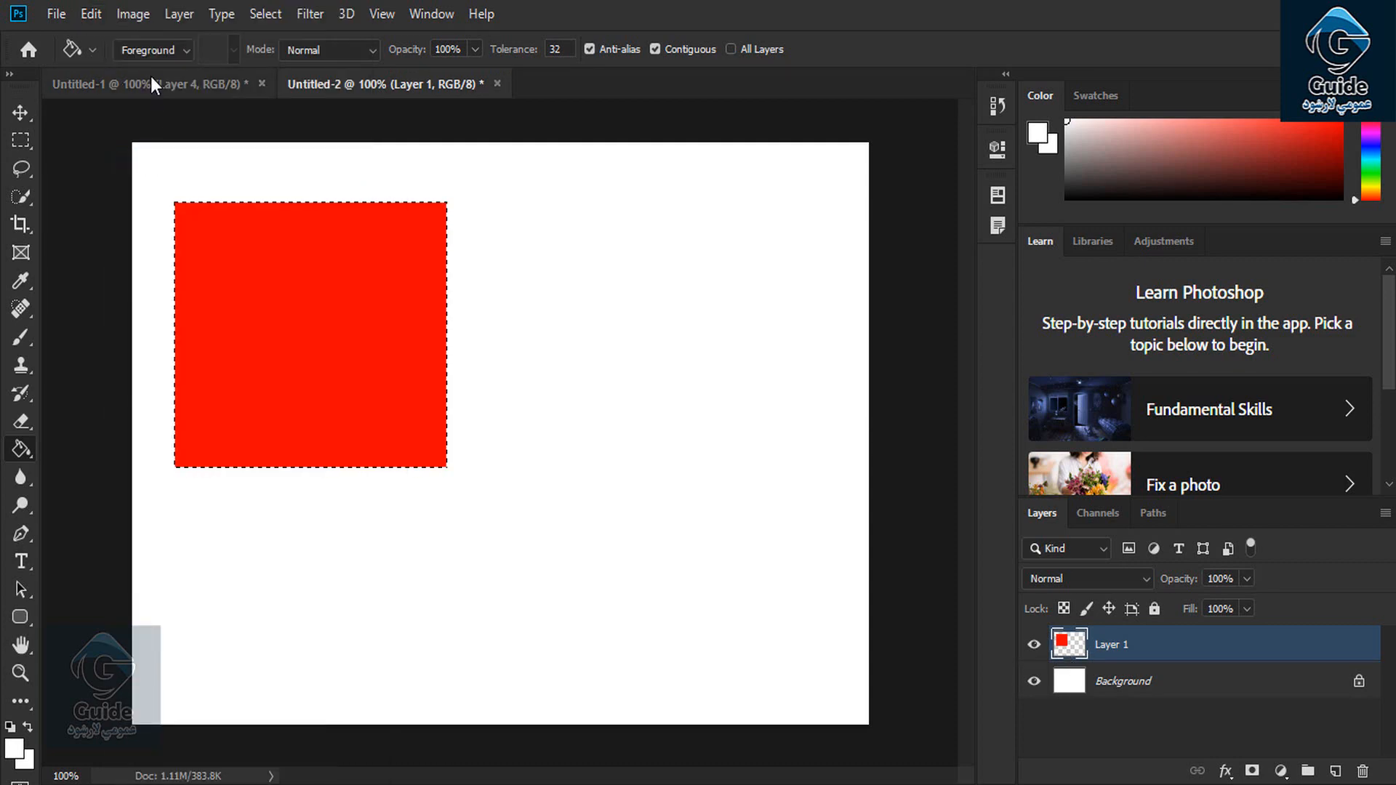
Paste the copied red square into Untitled-1 with Paste in Place.
left_click(156, 86)
left_click(91, 13)
left_click(91, 13)
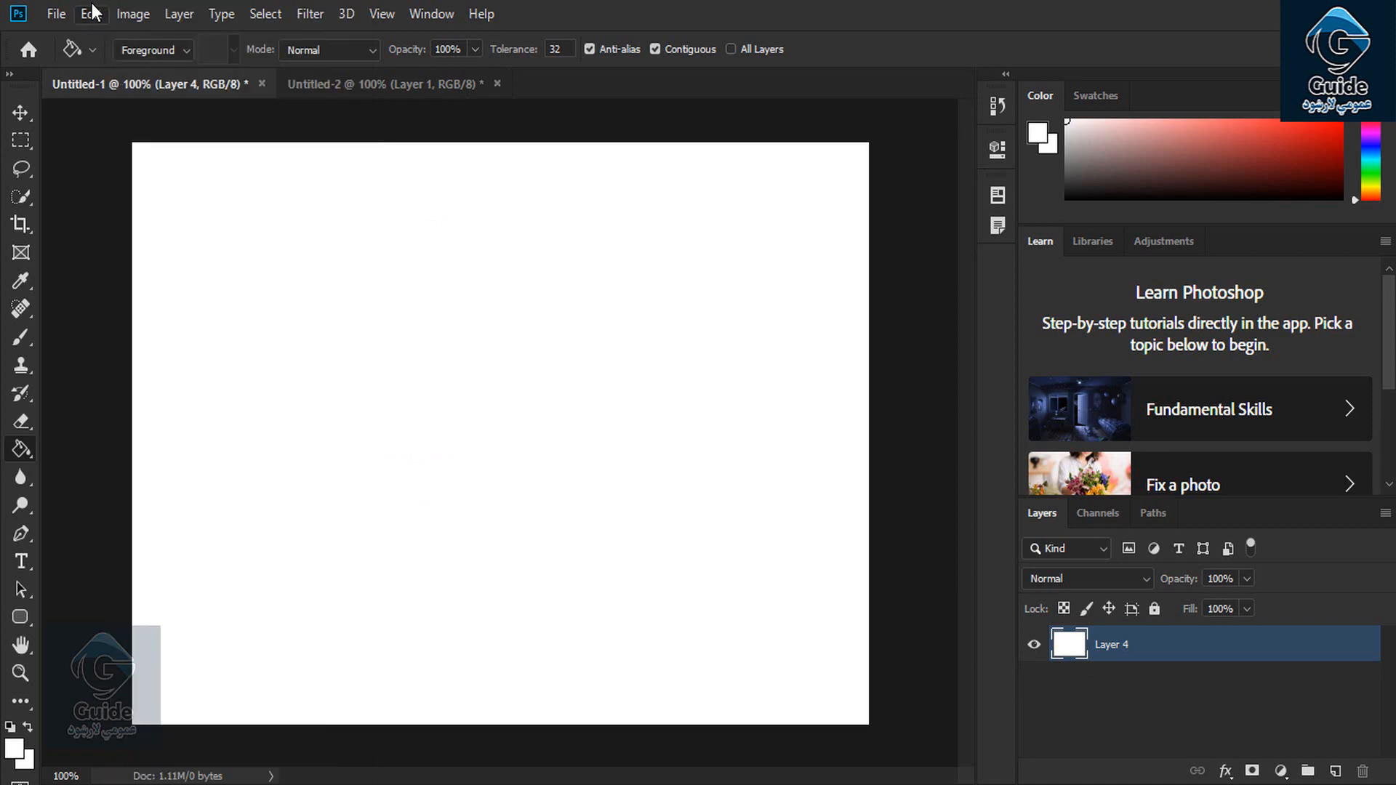
left_click(91, 13)
mouse_move(211, 220)
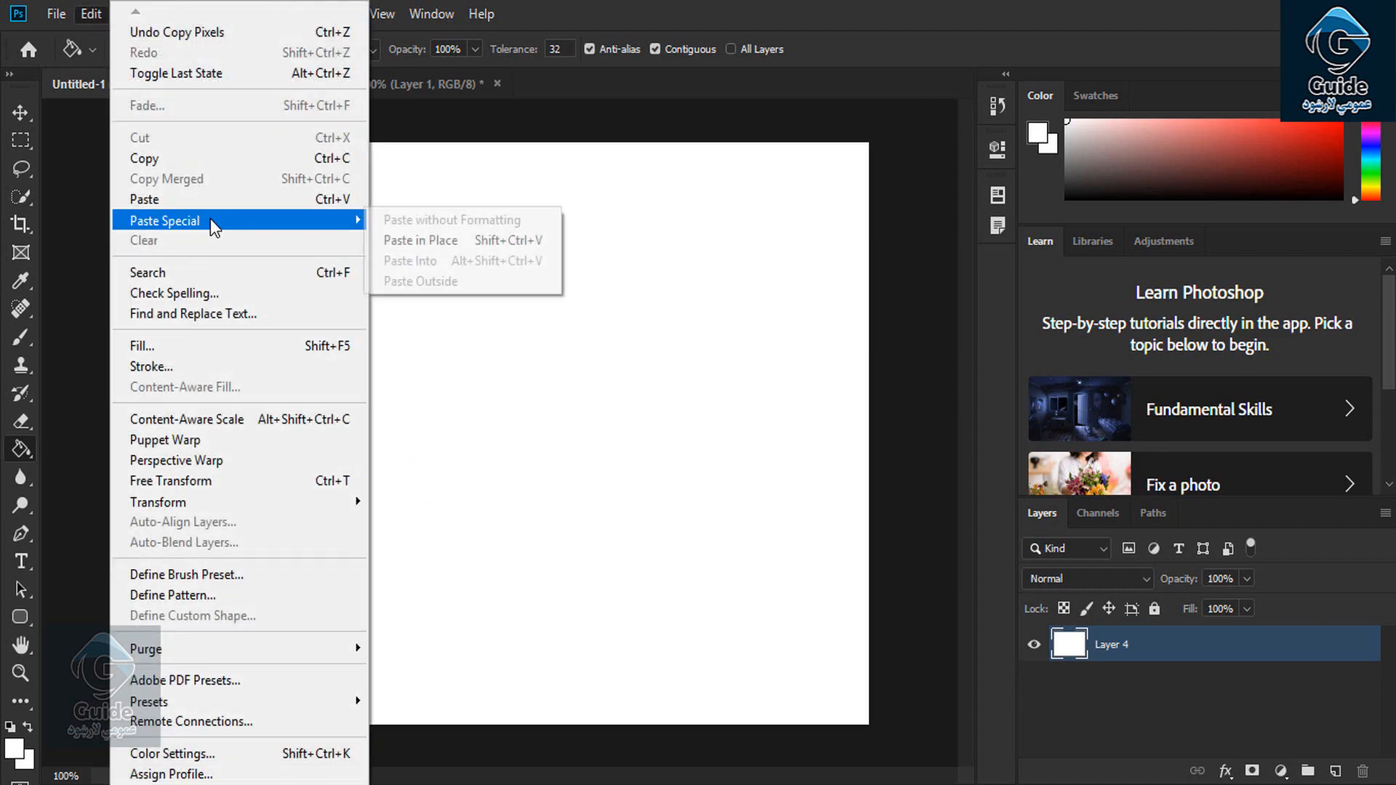
left_click(441, 240)
Compare the red square's position in Untitled-1 and Untitled-2, and examine the remaining Paste Special options.
left_click(334, 84)
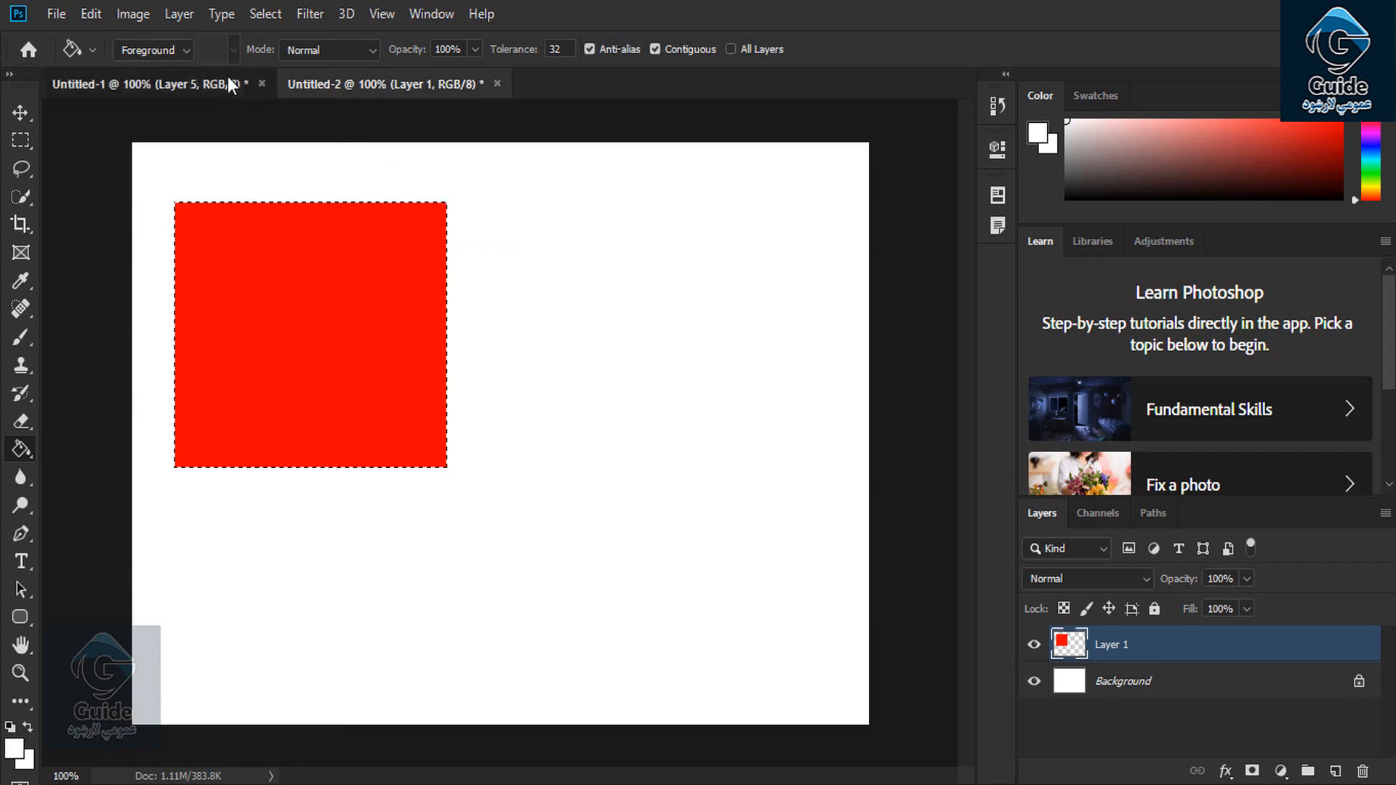
left_click(228, 76)
left_click(326, 77)
left_click(243, 79)
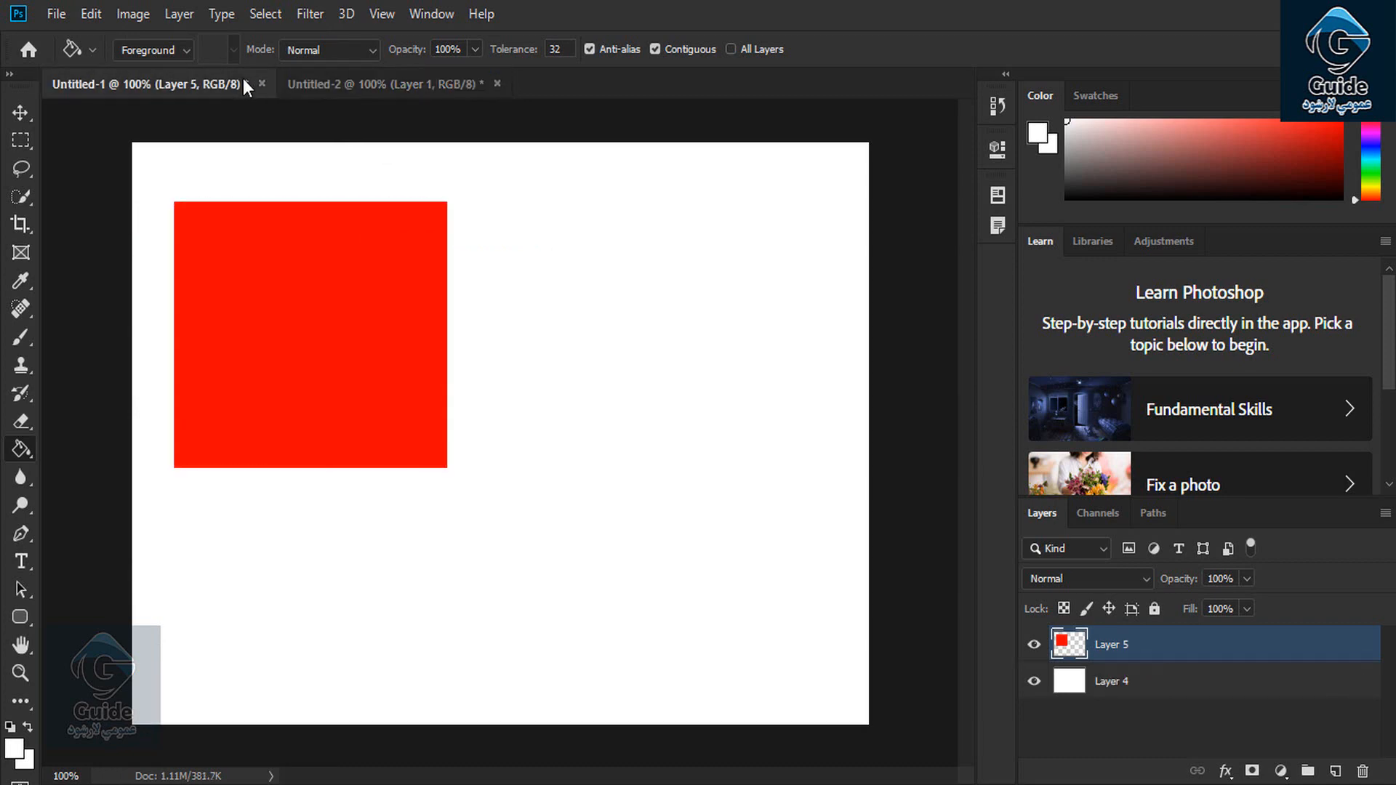
left_click(95, 12)
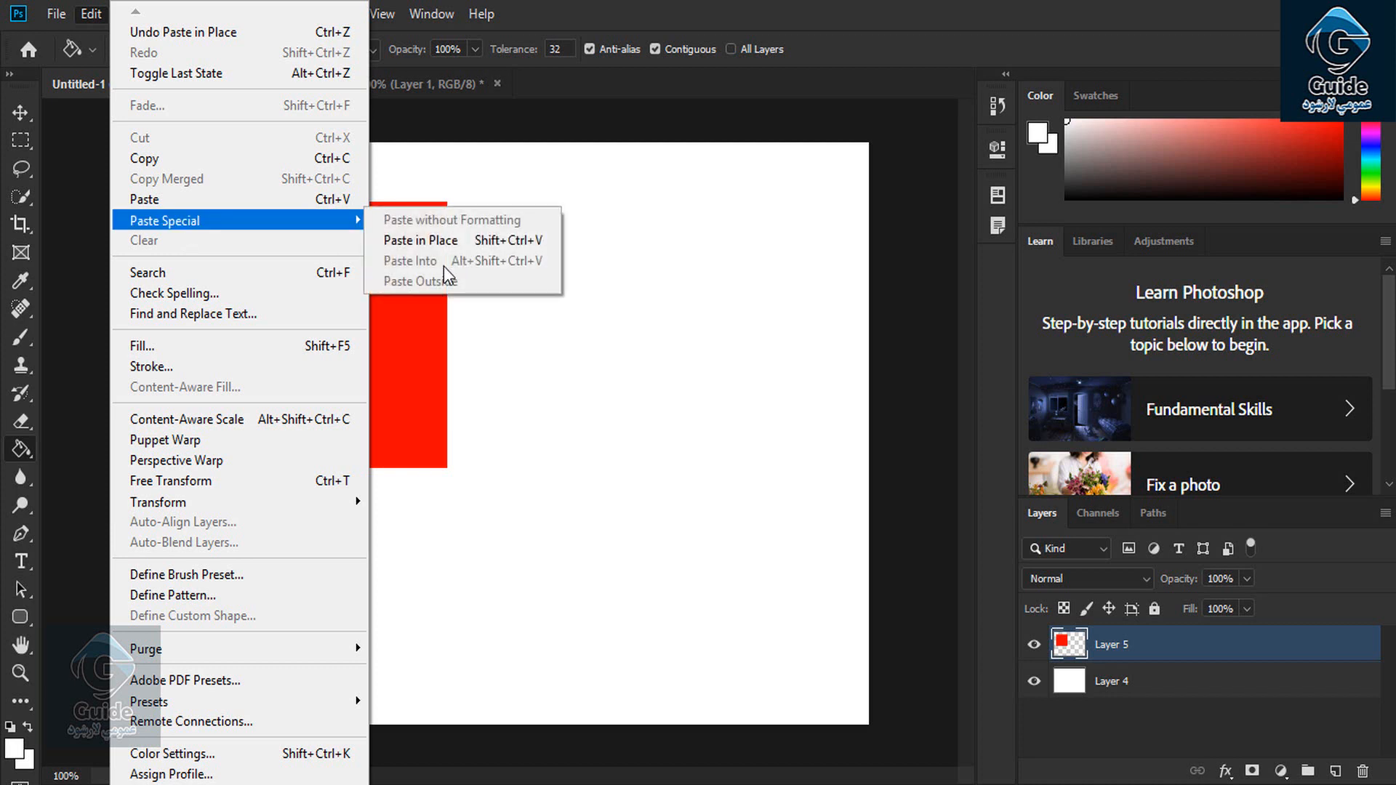
left_click(437, 82)
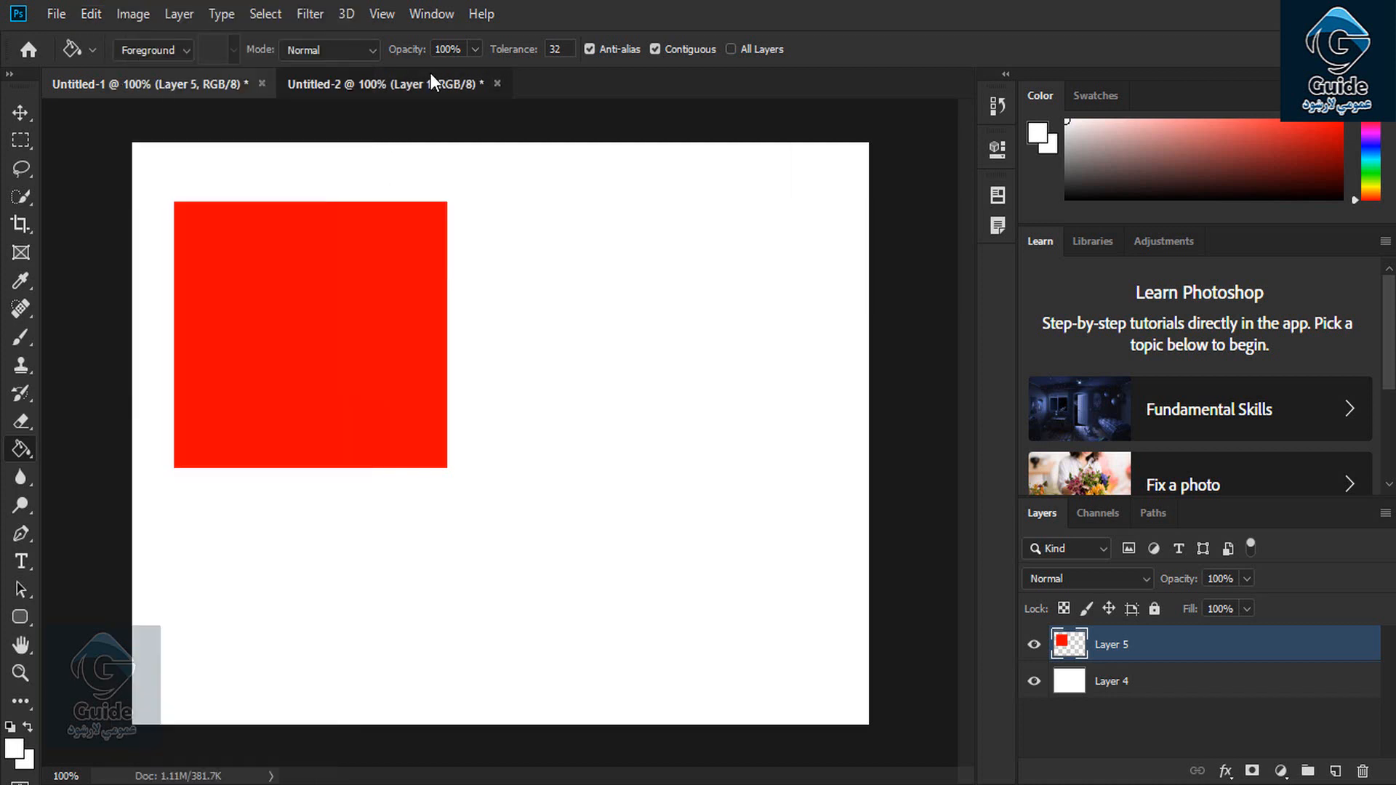
Close Untitled-2 and open the hummingbird photo IMG_0462.JPG from the Desktop.
left_click(499, 83)
left_click(695, 309)
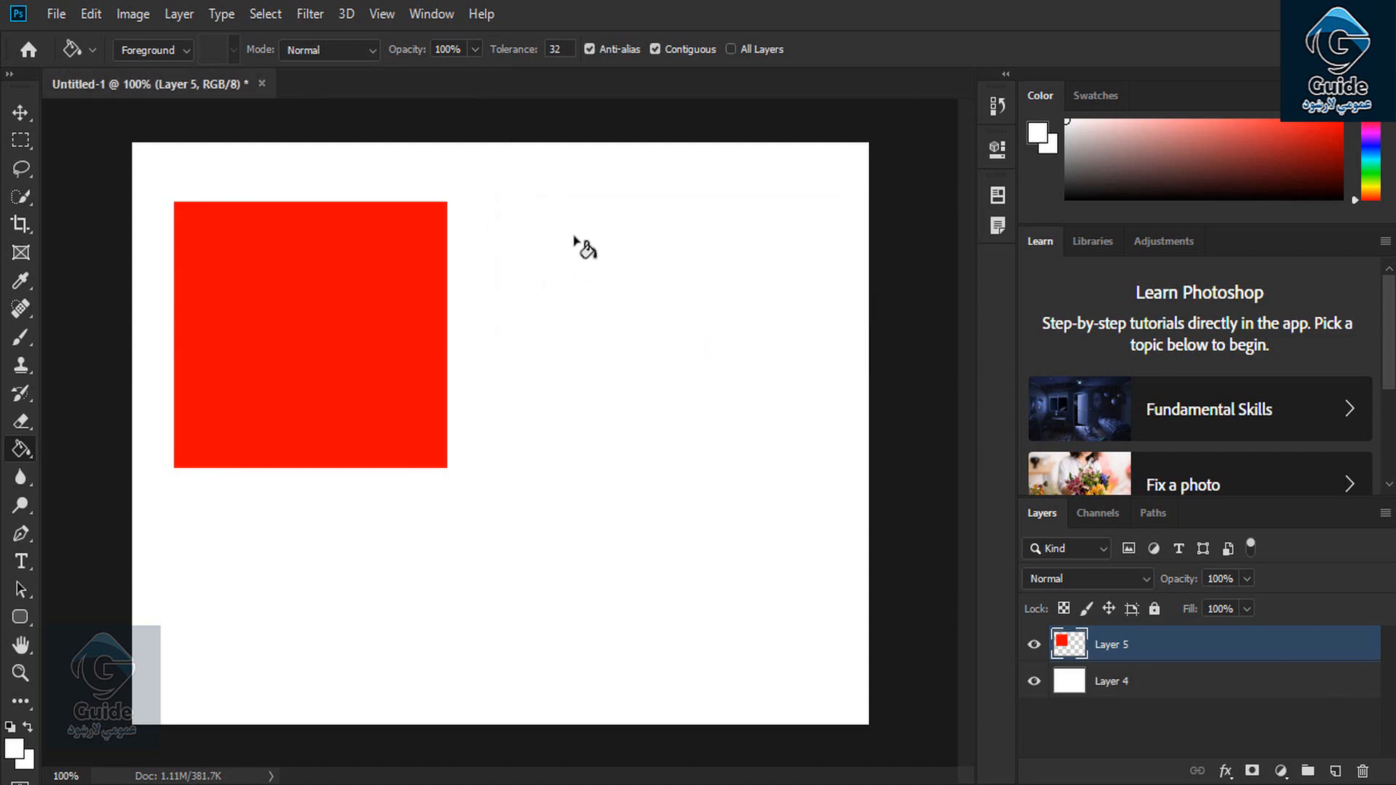
key("ctrl+o")
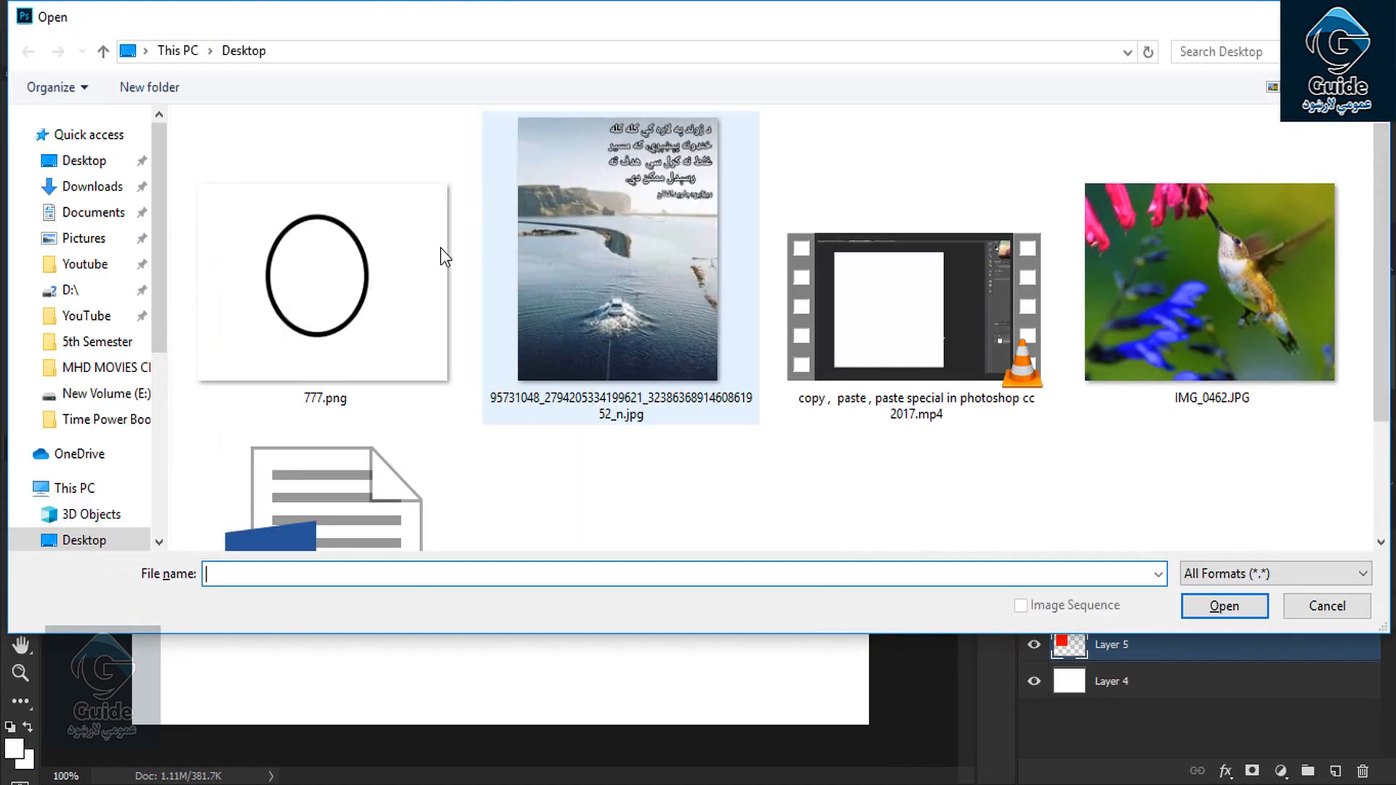
double_click(1225, 249)
key("ctrl+Tab")
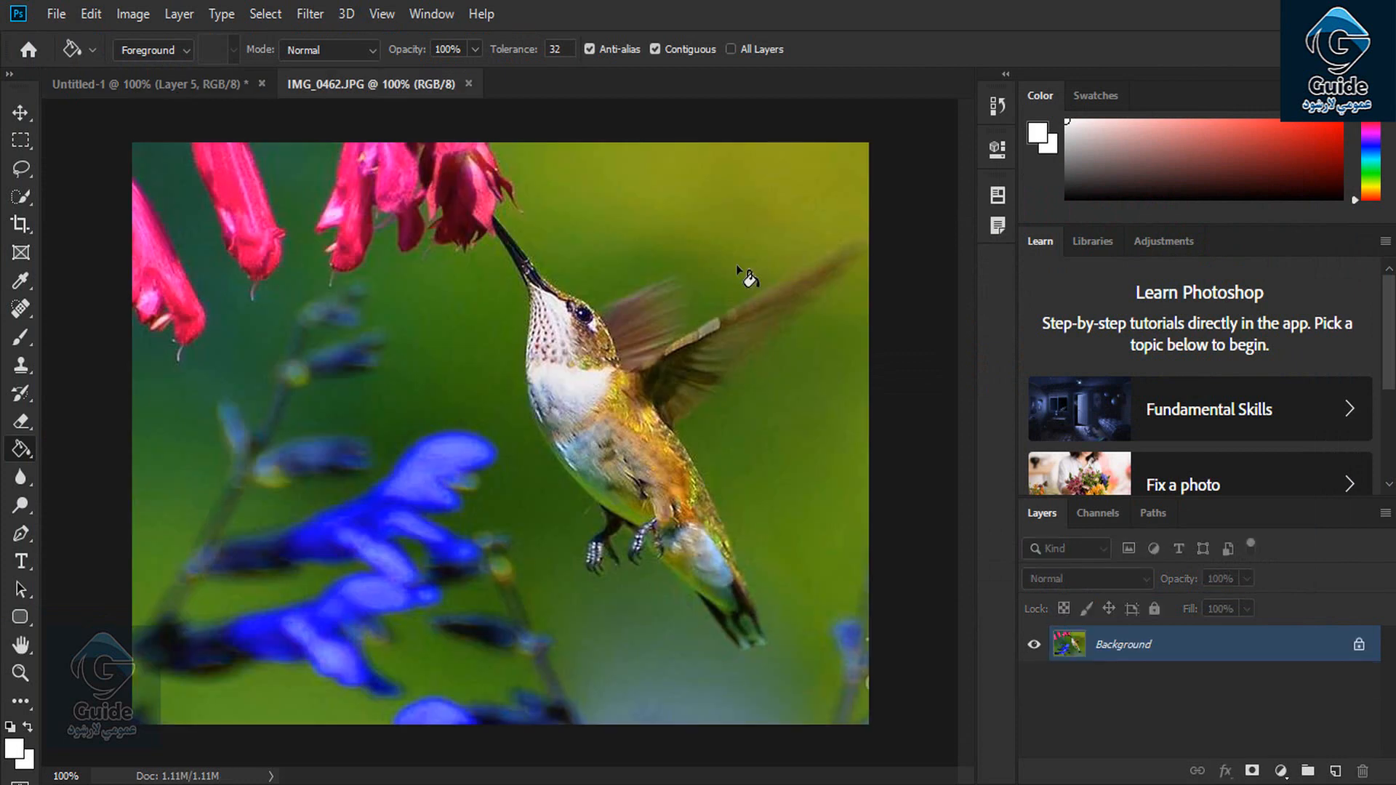
Delete Layer 5 with the red square from Untitled-1.
left_click(20, 112)
left_click(207, 91)
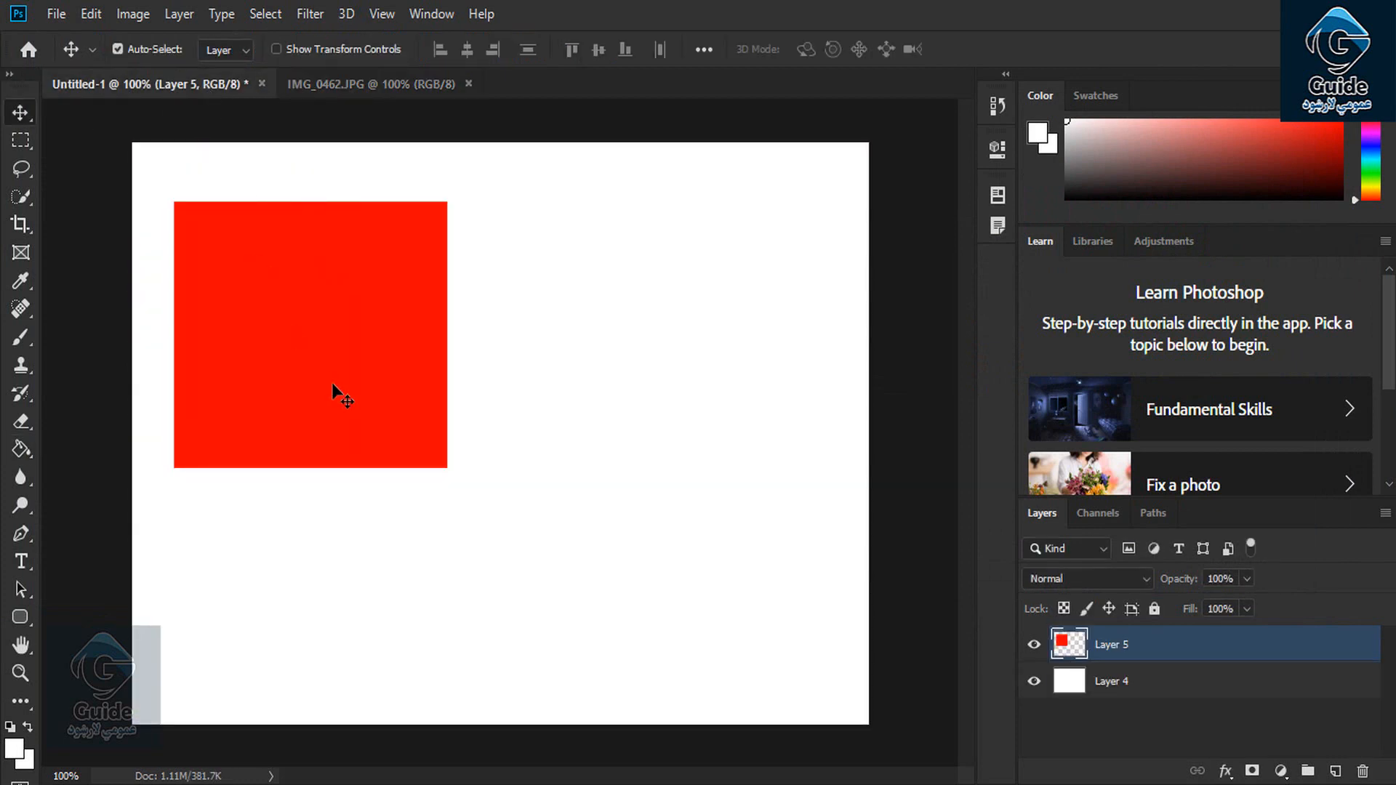
key("Delete")
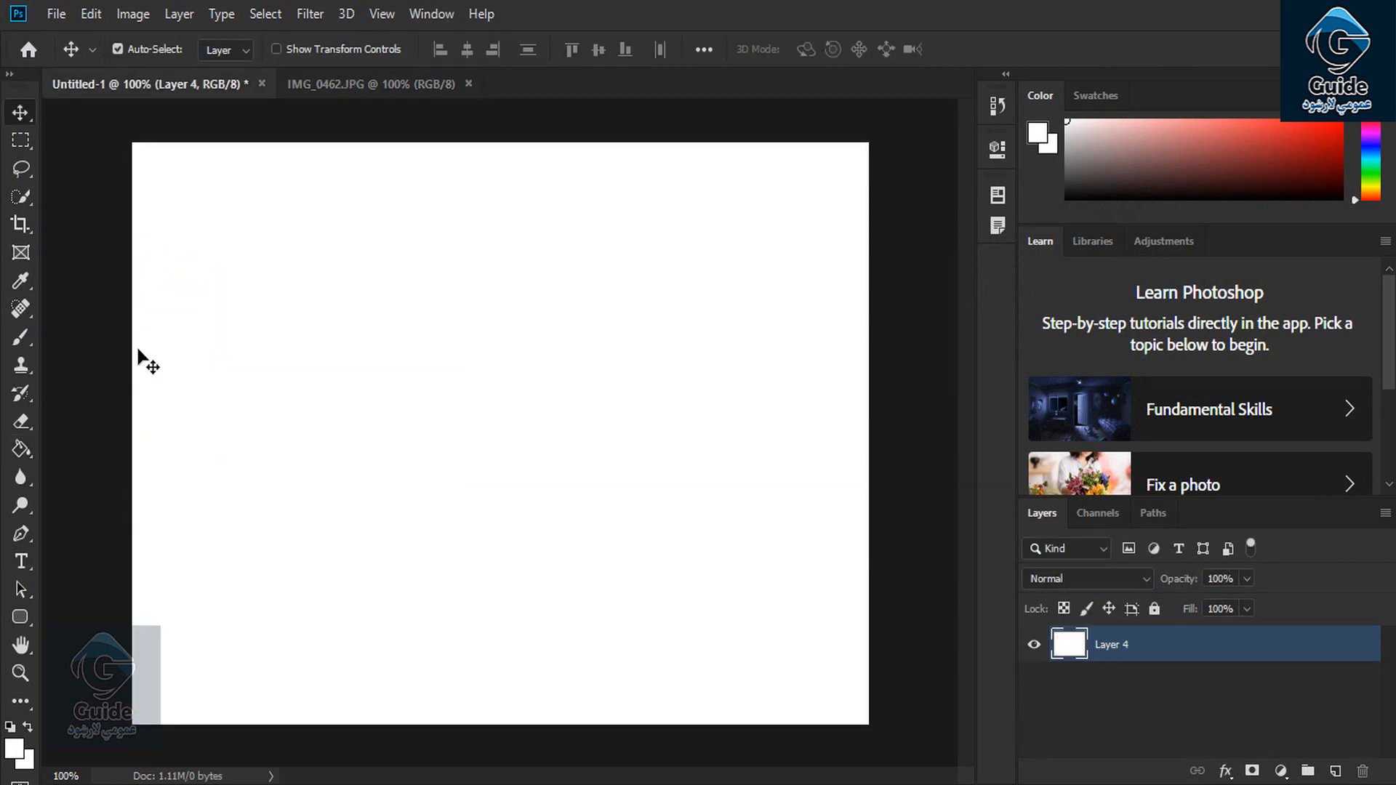
Add a new layer above Layer 4 and draw a tall elliptical selection in the left half of the canvas.
left_click(20, 139)
left_click(131, 161)
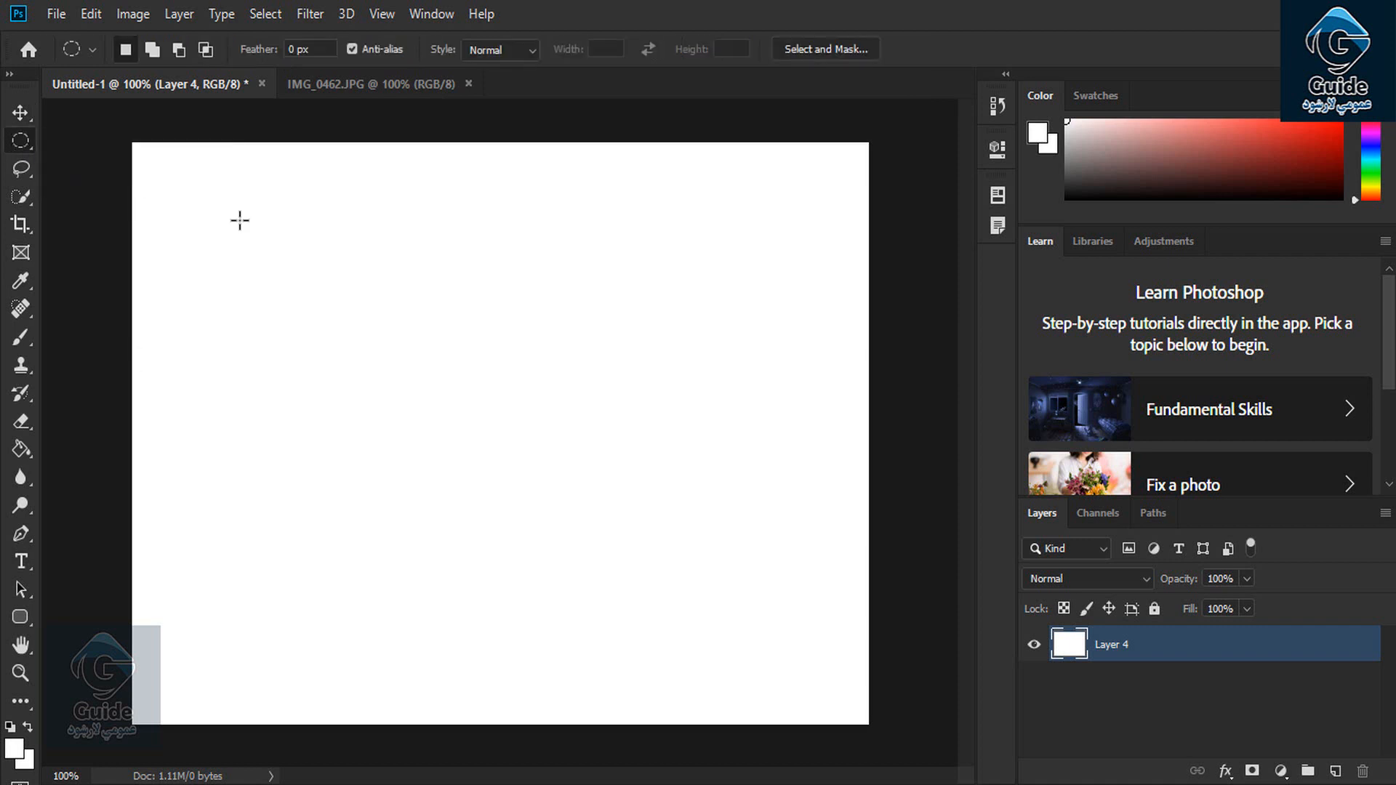
left_click_drag(251, 226, 516, 542)
left_click(595, 418)
left_click(1334, 771)
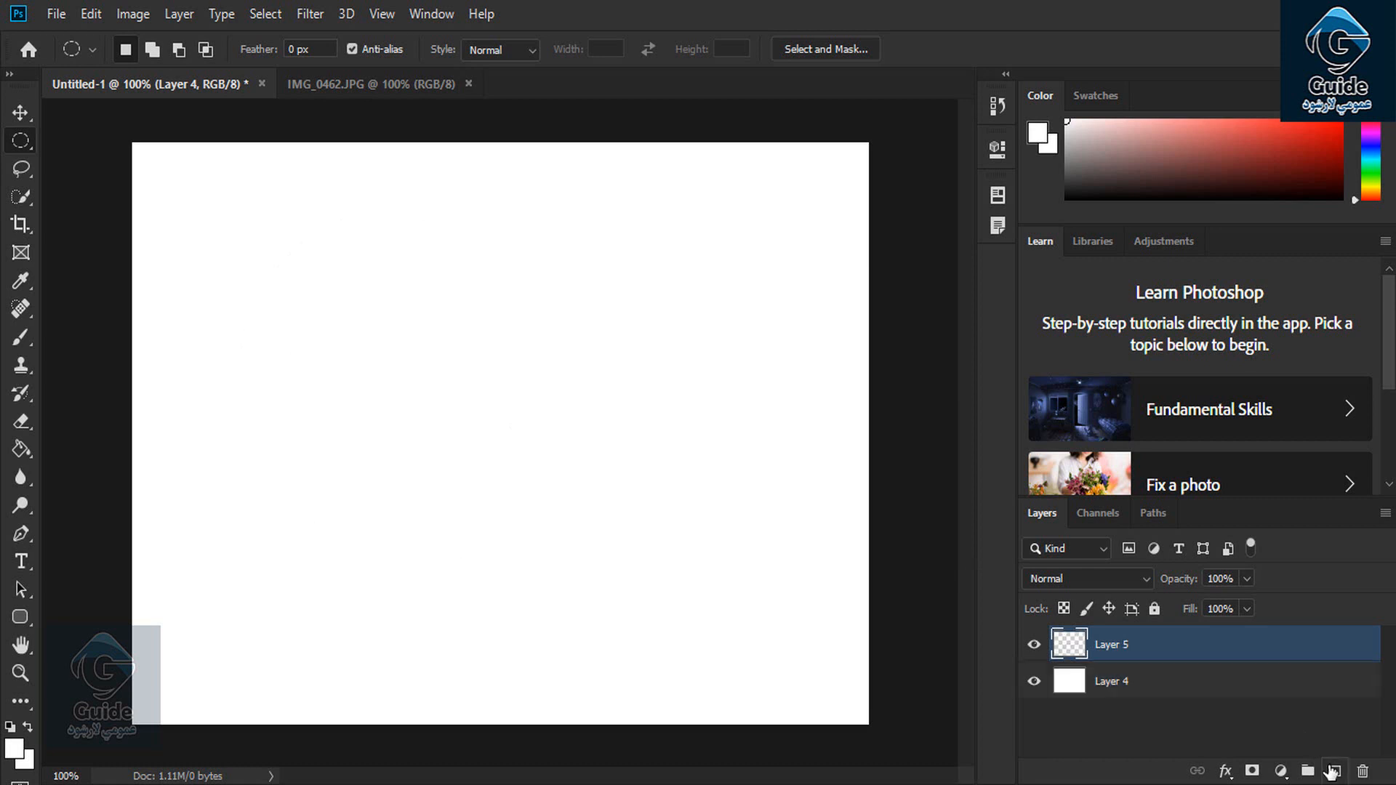
left_click_drag(249, 218, 549, 604)
Set the foreground color to bright green (#30ff00) and fill the elliptical selection with the Paint Bucket.
left_click(20, 449)
left_click(14, 748)
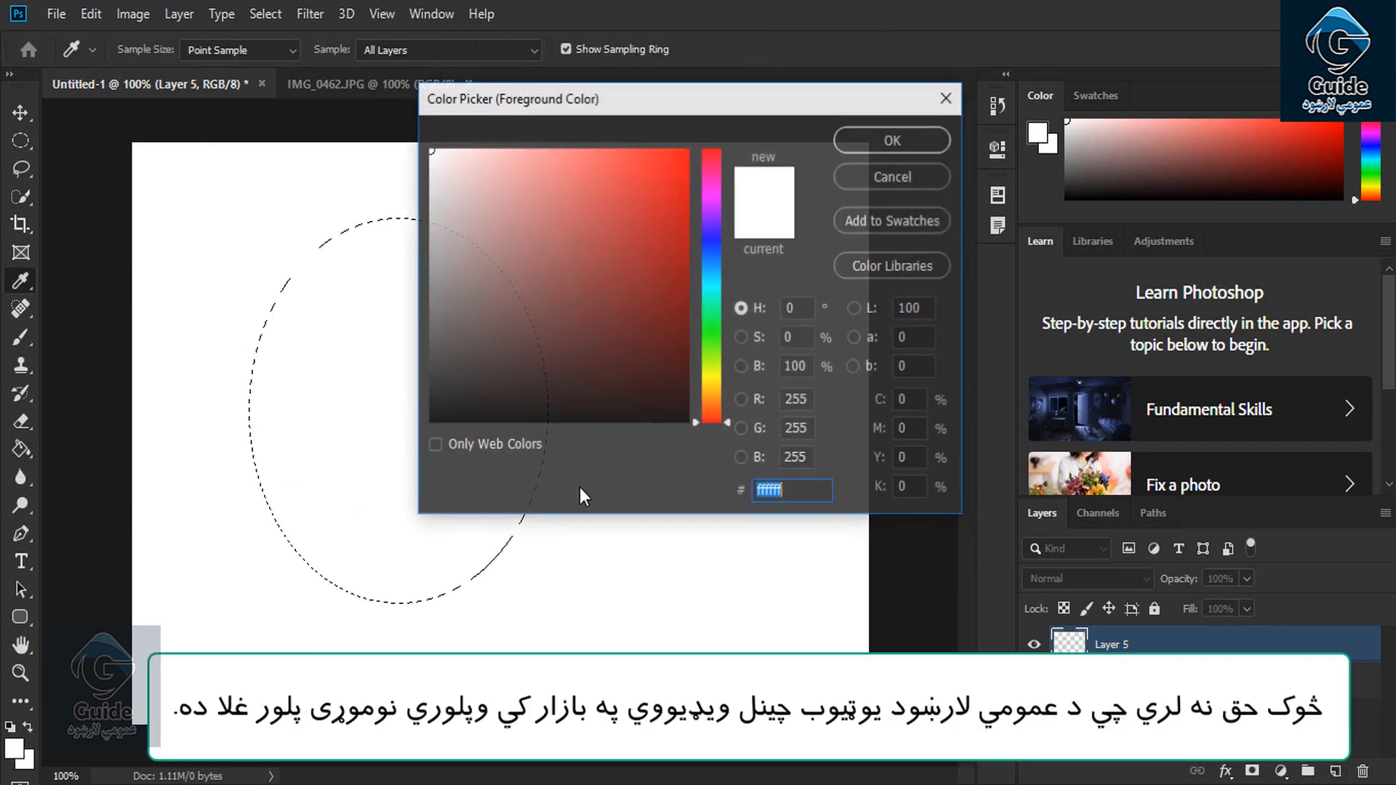
left_click(712, 339)
left_click(687, 150)
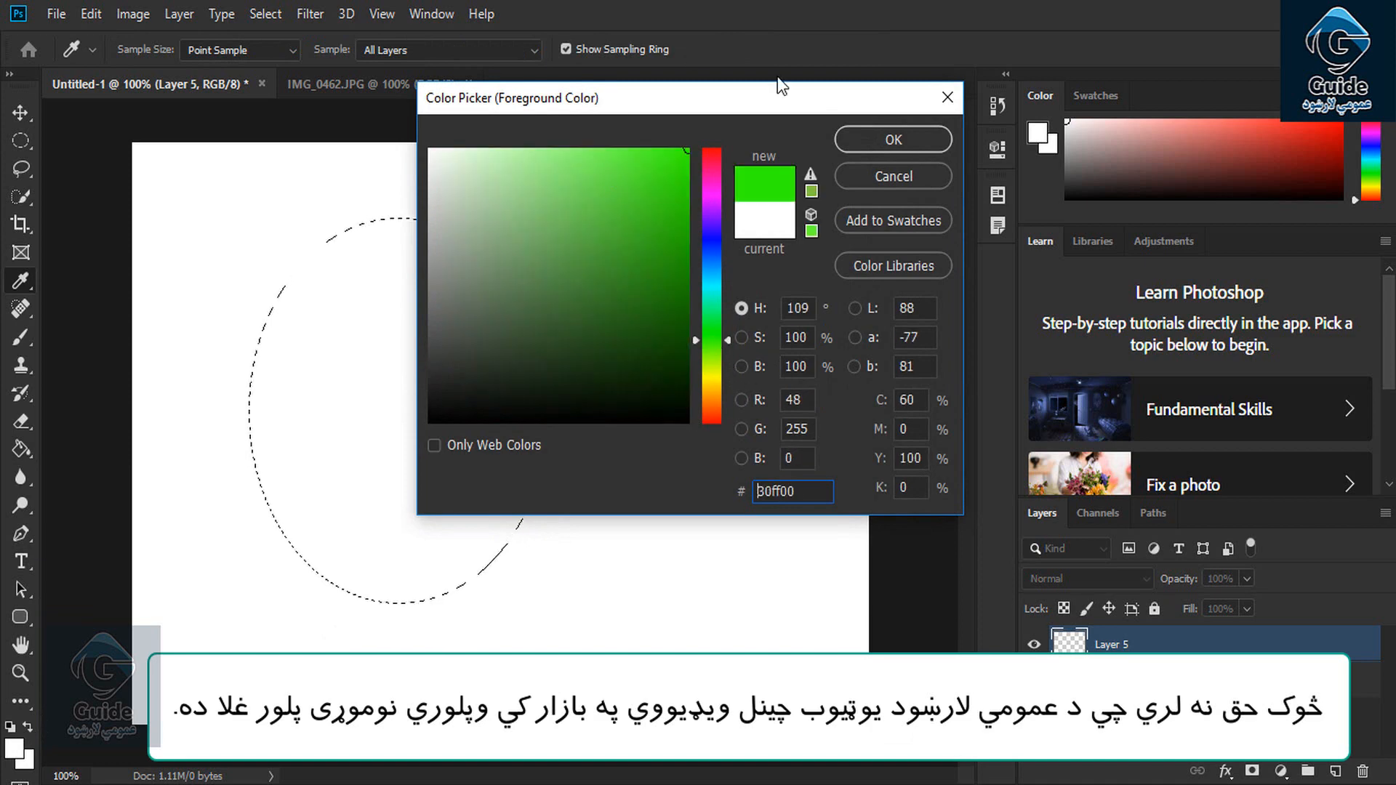
left_click(863, 133)
left_click(369, 329)
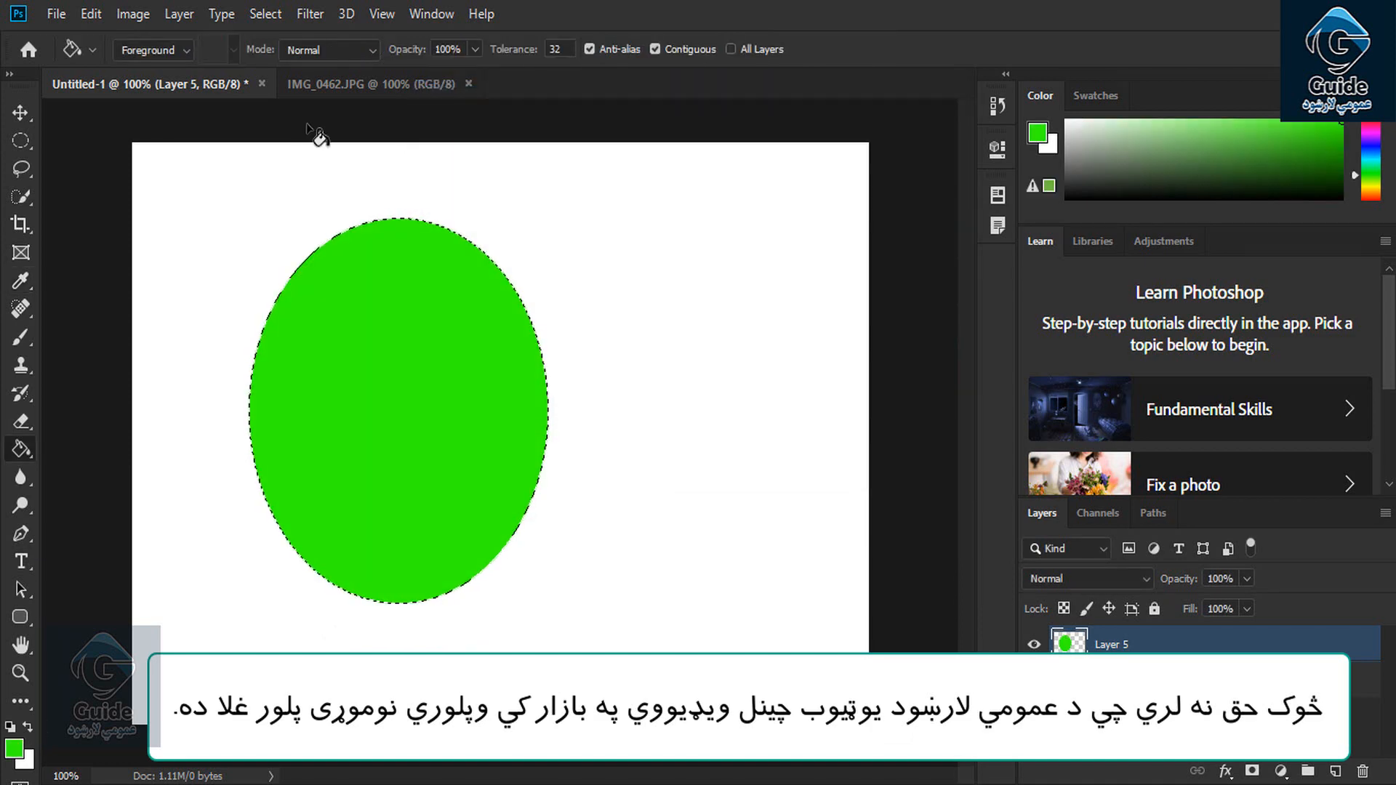
Select the whole IMG_0462.JPG image with a rectangular marquee and copy it.
left_click(333, 102)
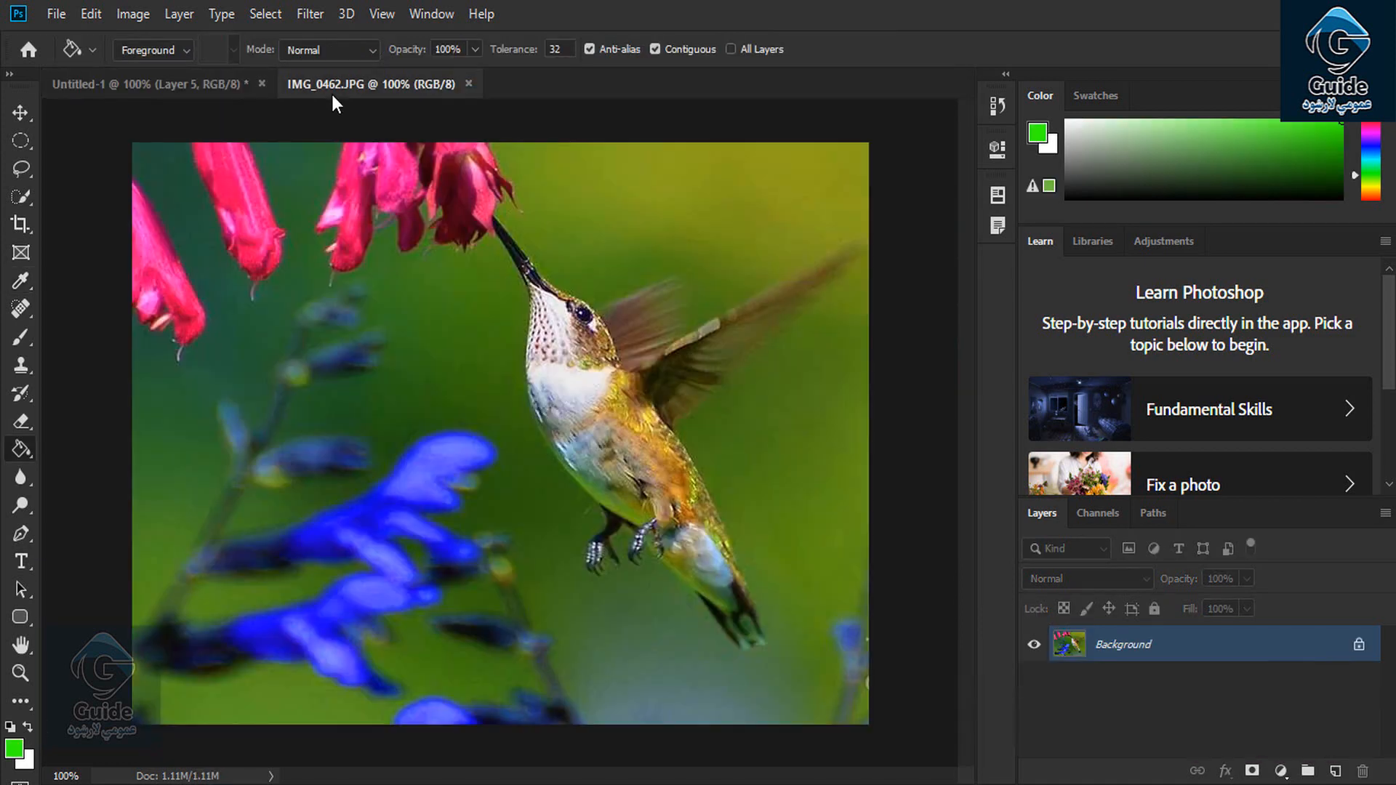
right_click(21, 138)
left_click(105, 146)
left_click_drag(131, 143, 1040, 698)
left_click(91, 14)
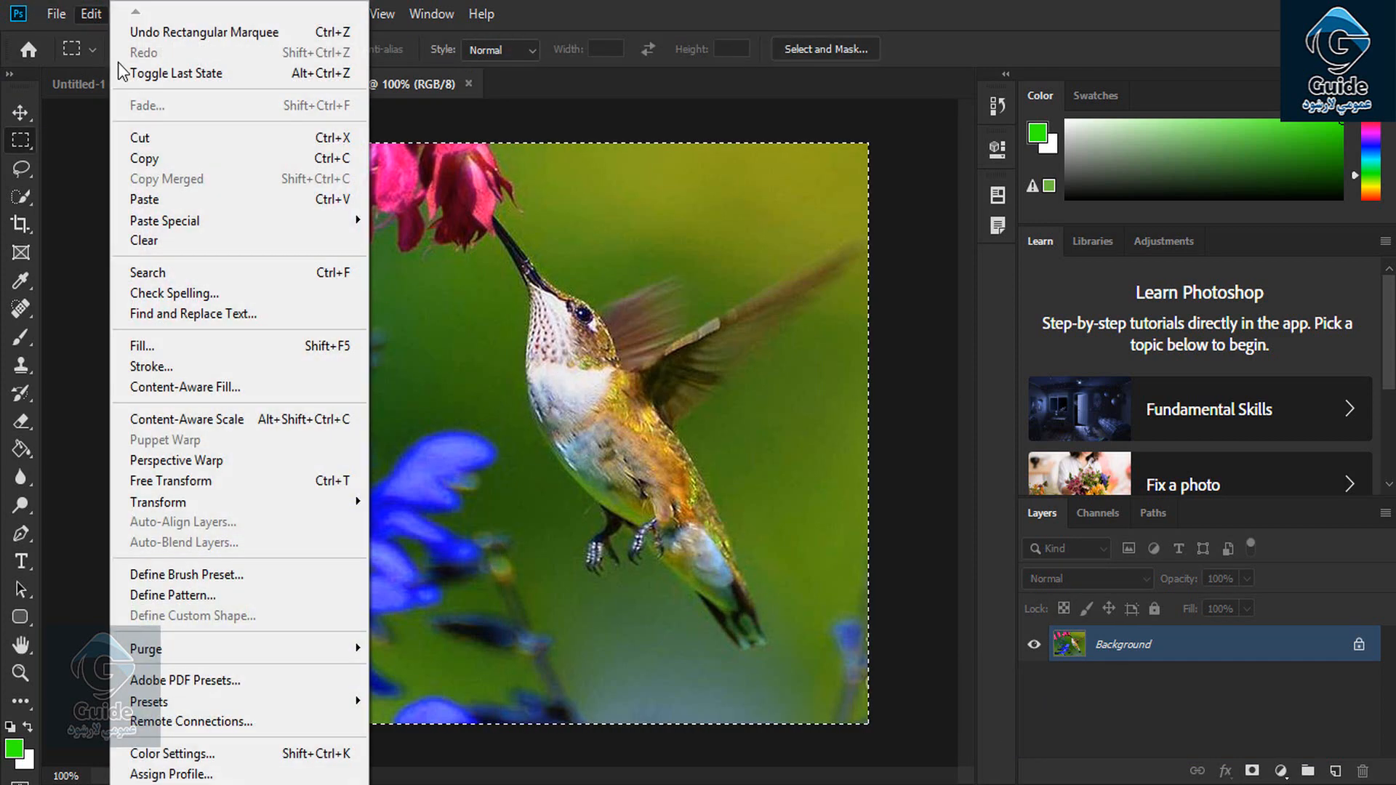
left_click(178, 159)
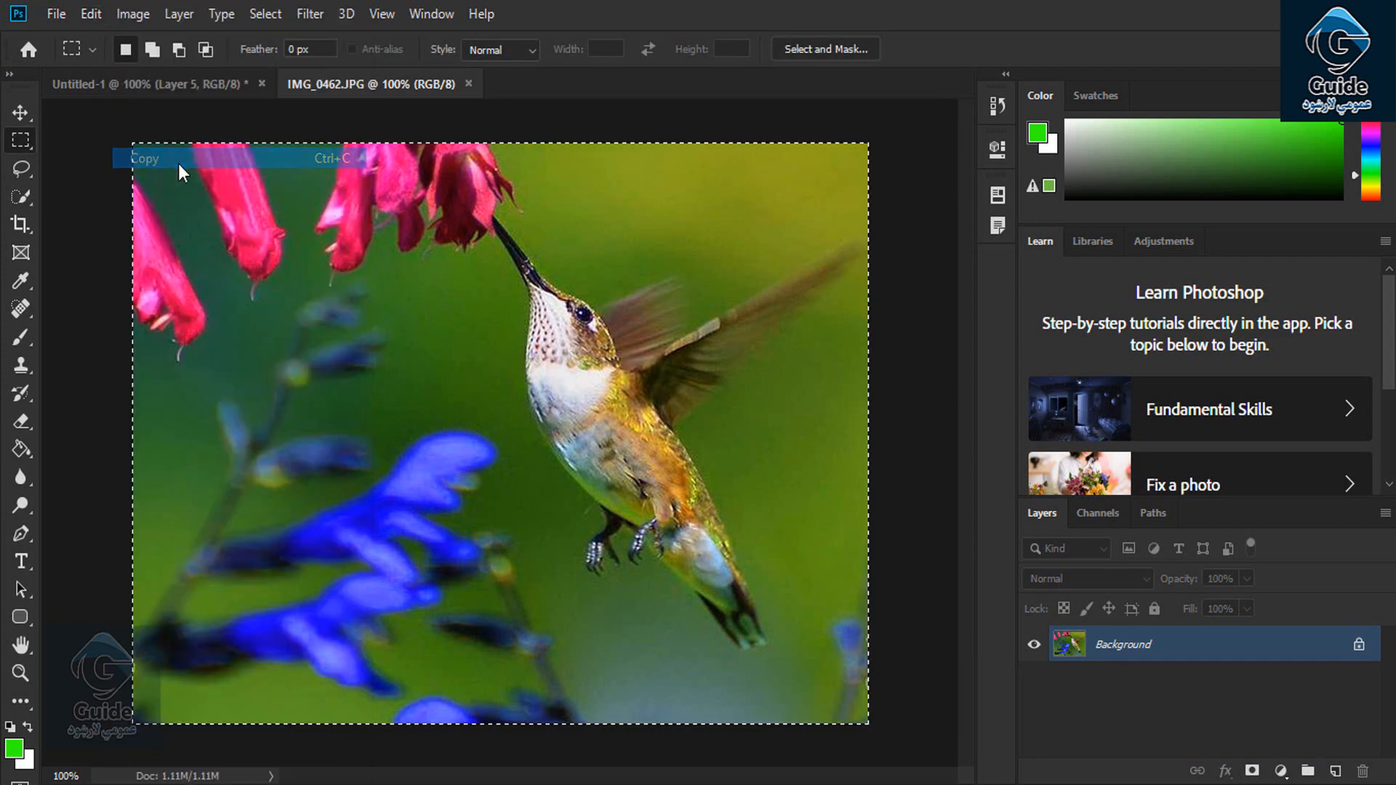
Paste the copied hummingbird photo into the elliptical selection in Untitled-1 with Paste Into.
left_click(186, 89)
left_click(91, 14)
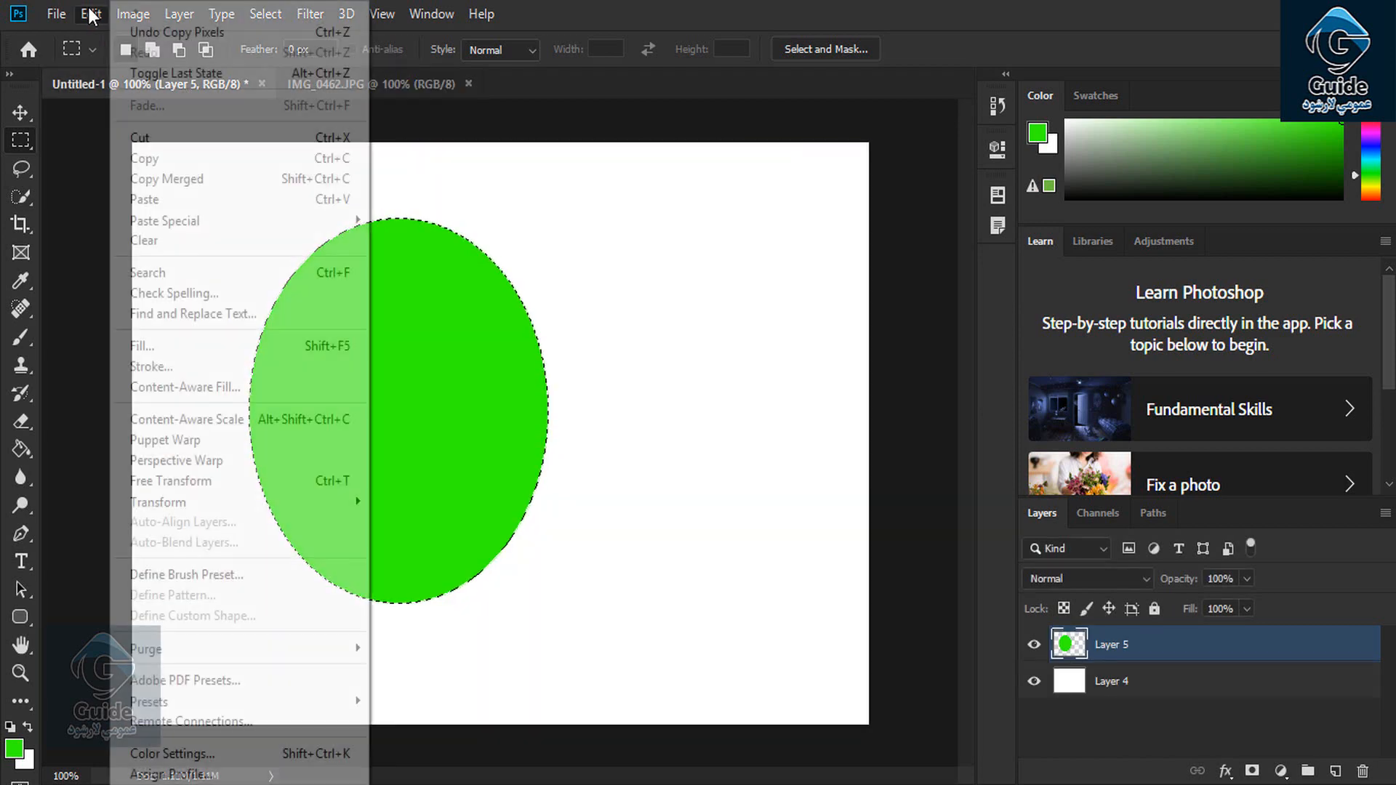
mouse_move(190, 220)
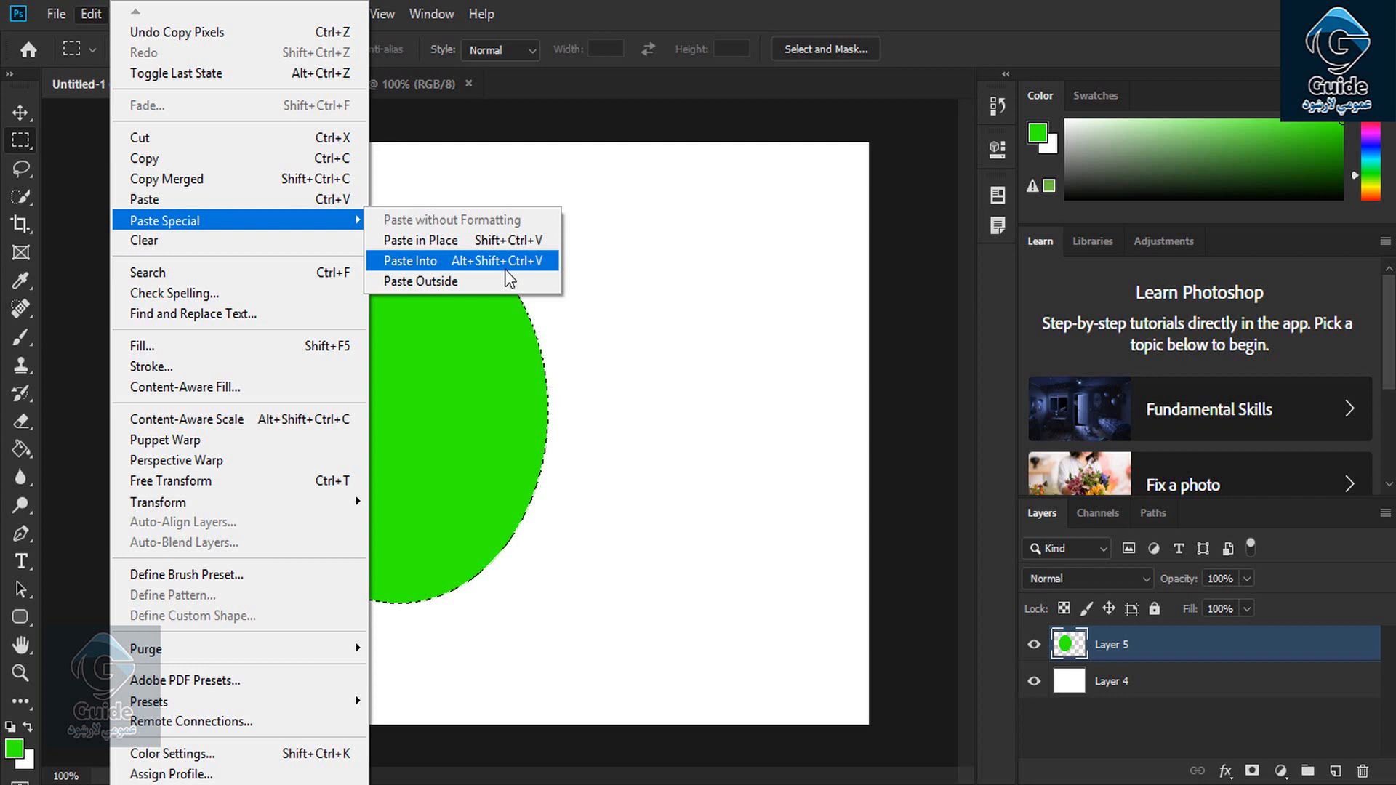
left_click(506, 271)
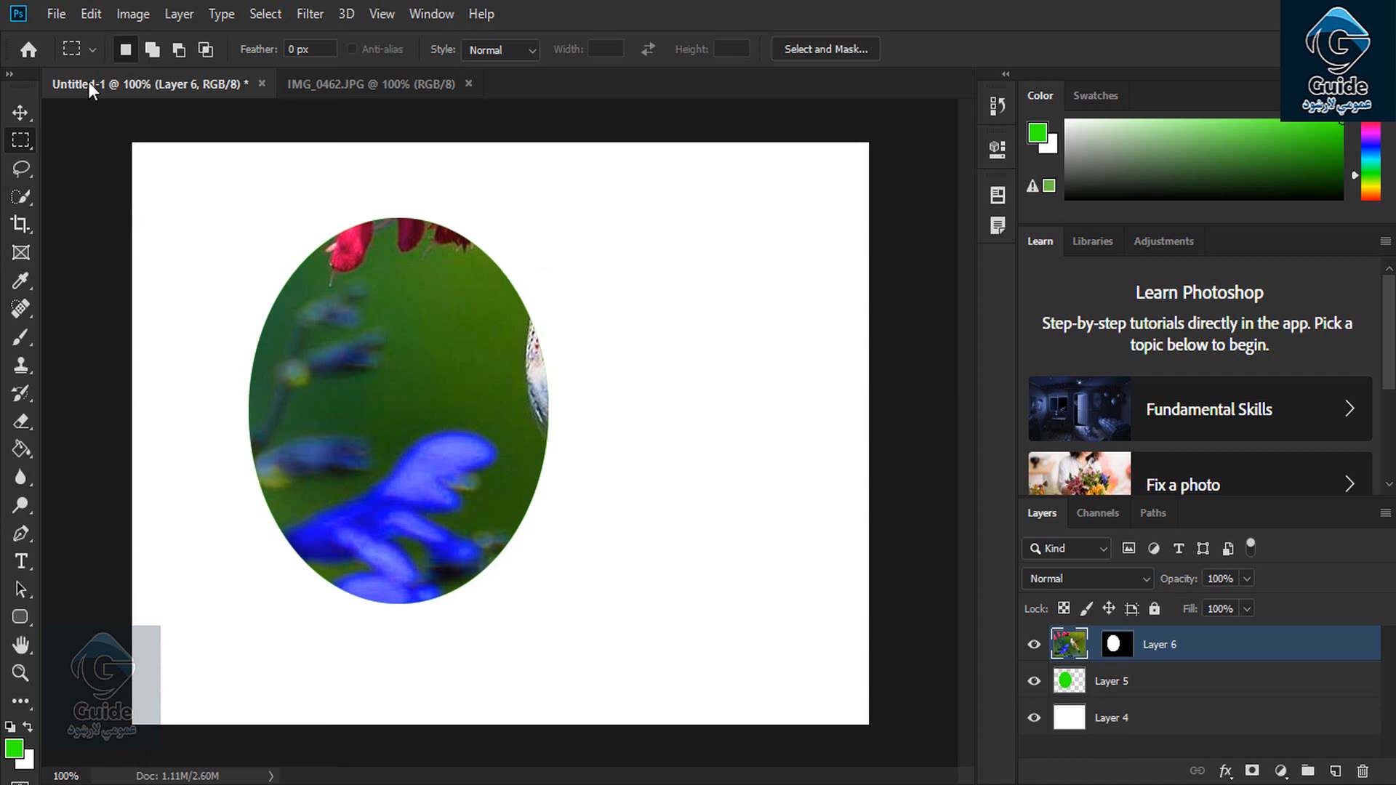
Reposition the pasted photo inside the ellipse mask so the hummingbird's head and body show.
left_click(20, 112)
left_click_drag(447, 294, 411, 402)
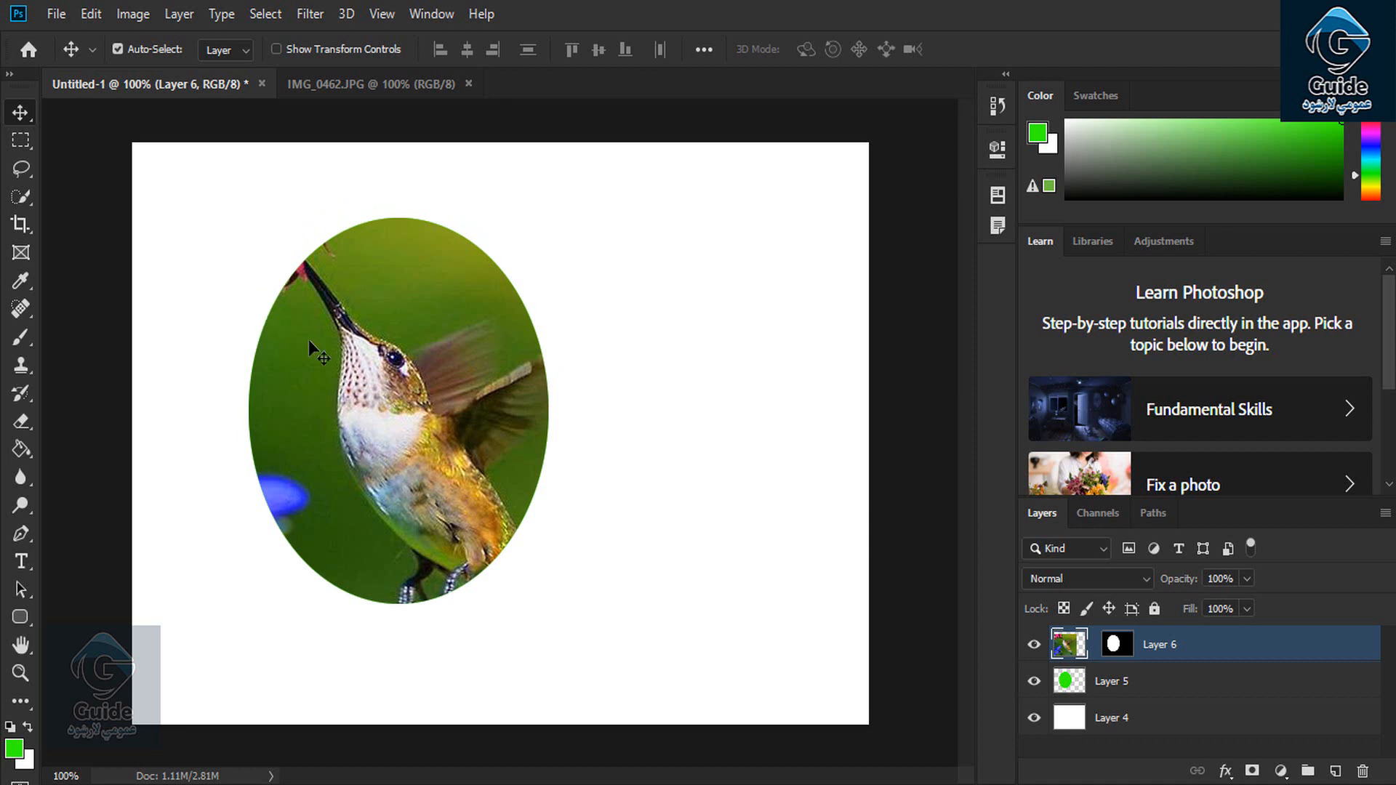
left_click_drag(405, 404, 378, 378)
Scale the pasted photo down proportionally with Free Transform and position it to fill the ellipse with the hummingbird.
key("ctrl+t")
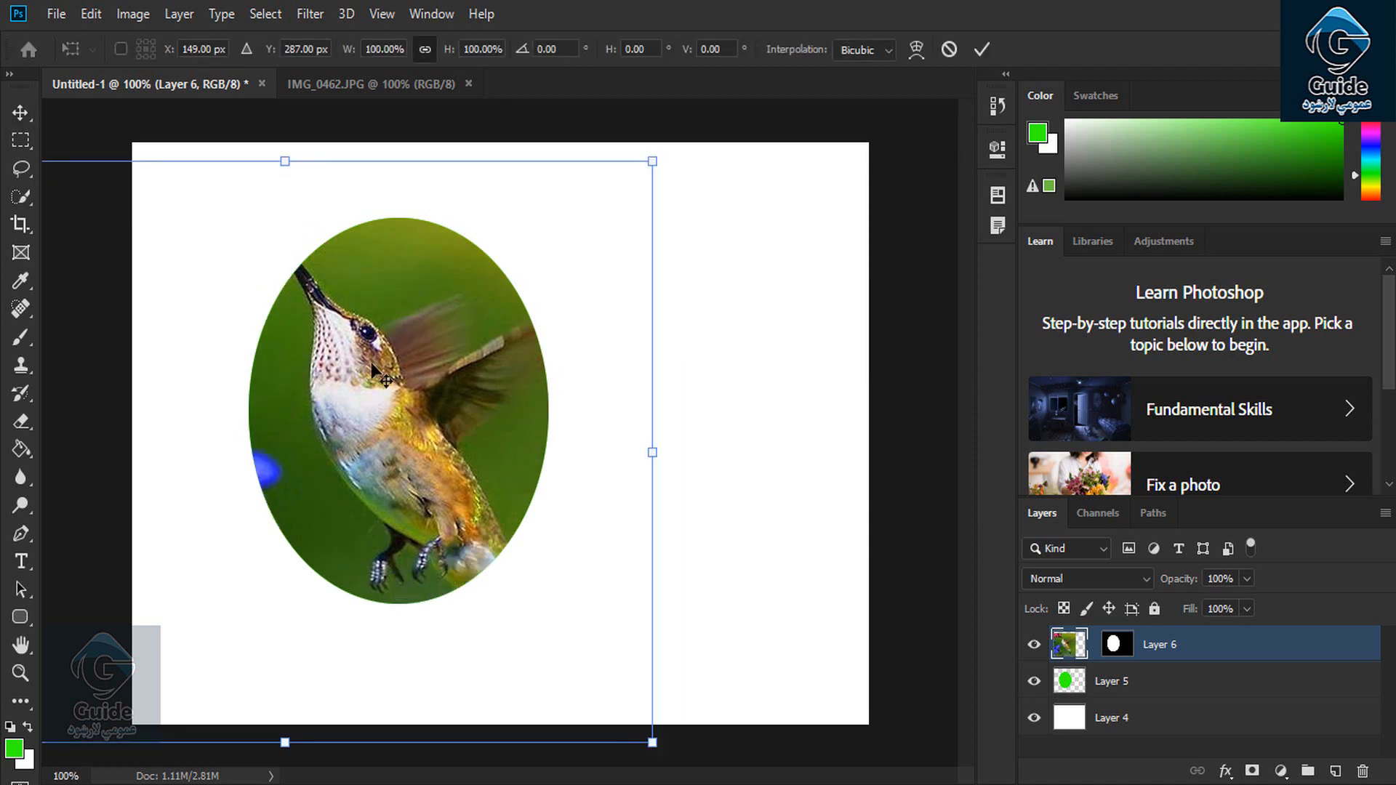
left_click_drag(640, 161, 358, 390)
left_click_drag(330, 439, 498, 312)
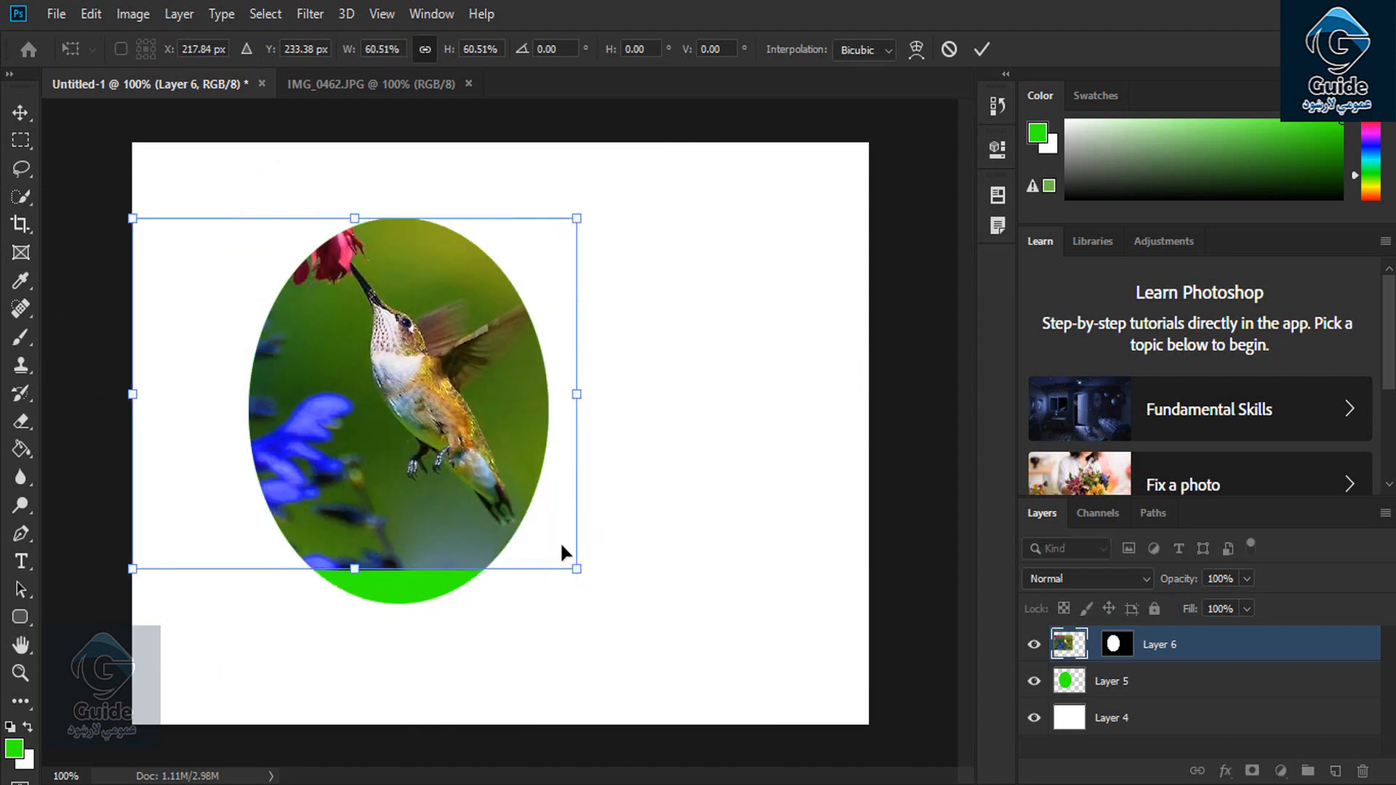
left_click_drag(577, 570, 639, 623)
left_click_drag(476, 458, 412, 458)
key("Return")
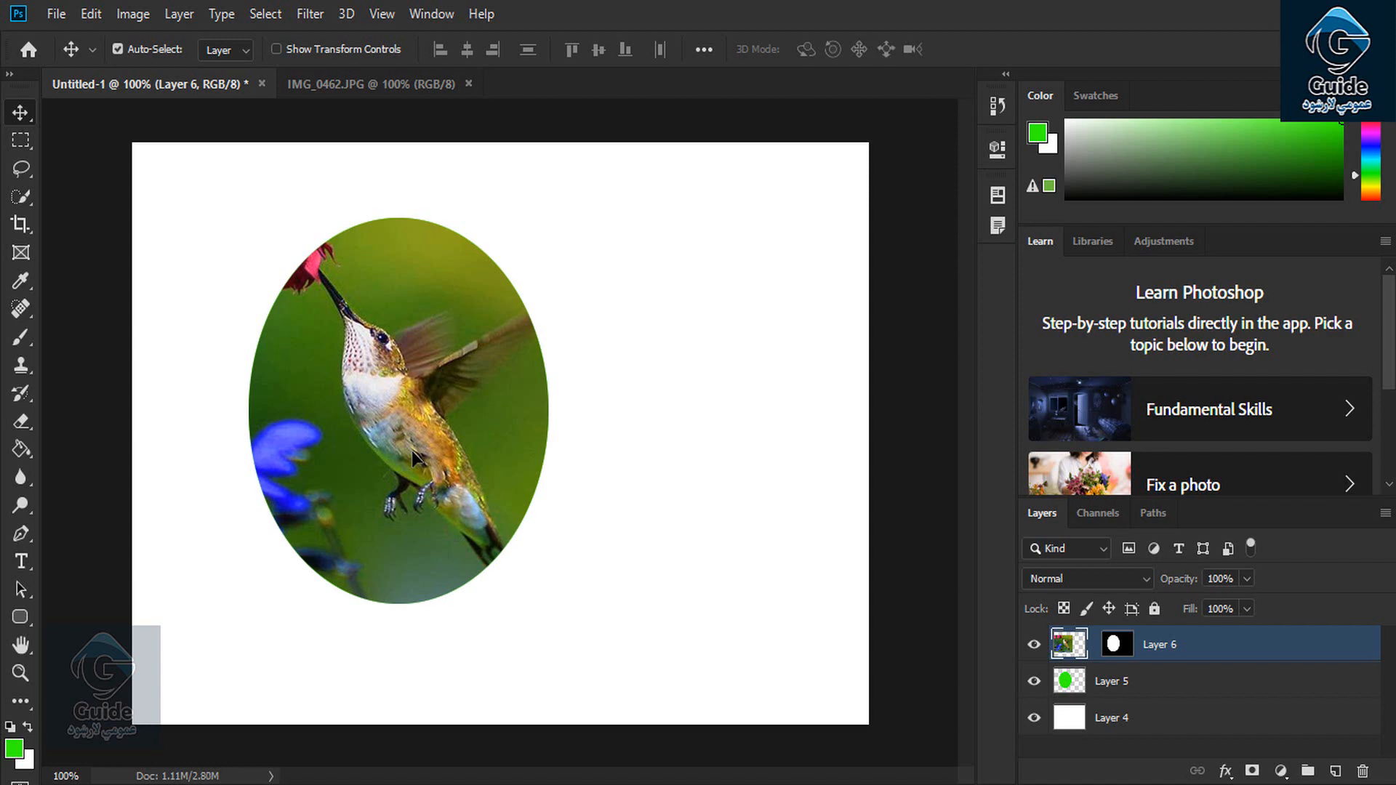
Undo the photo's transform, moves and Paste Into, back to the selected green ellipse.
key("ctrl+z")
key("ctrl+z")
key("ctrl+z")
key("ctrl+z")
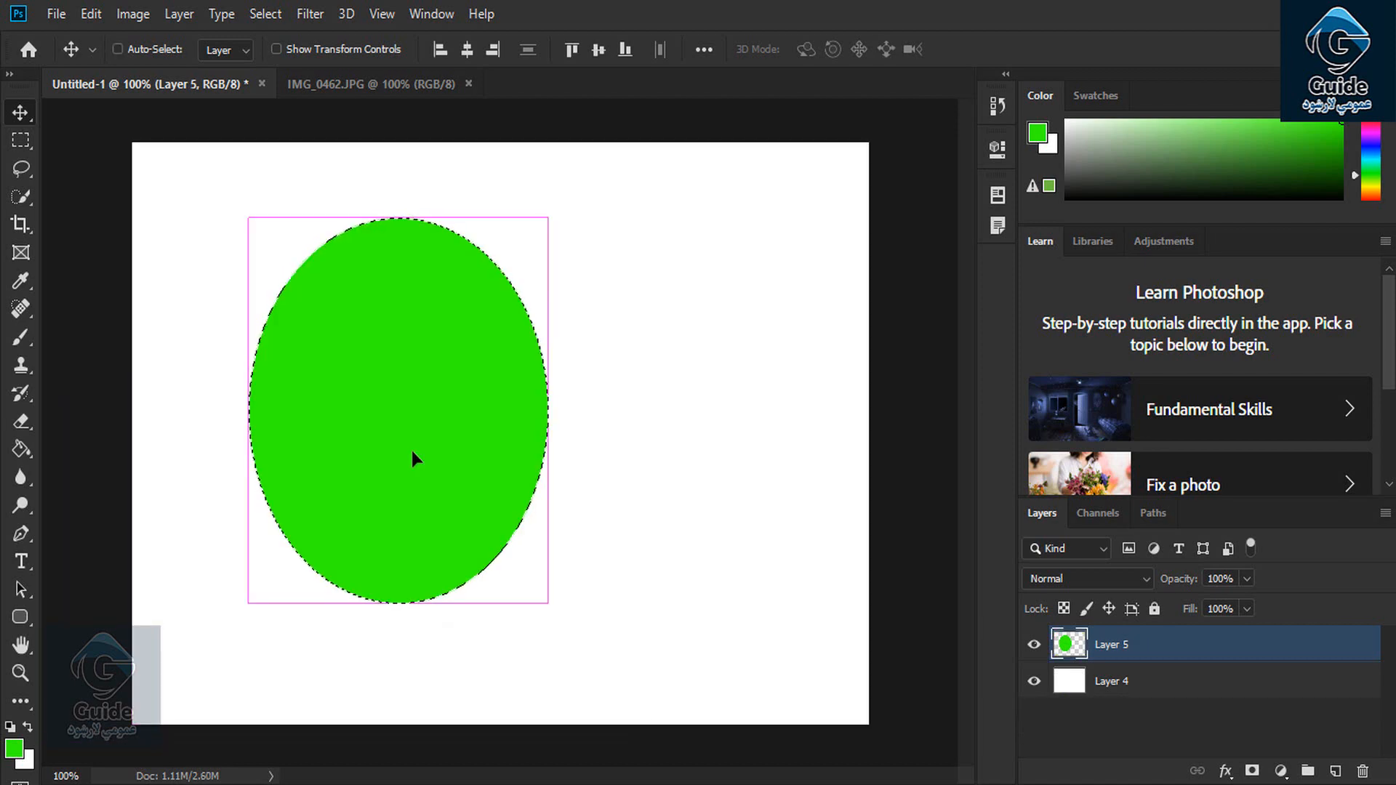
Paste the copied hummingbird photo around the elliptical selection in Untitled-1 with Paste Outside.
left_click(91, 14)
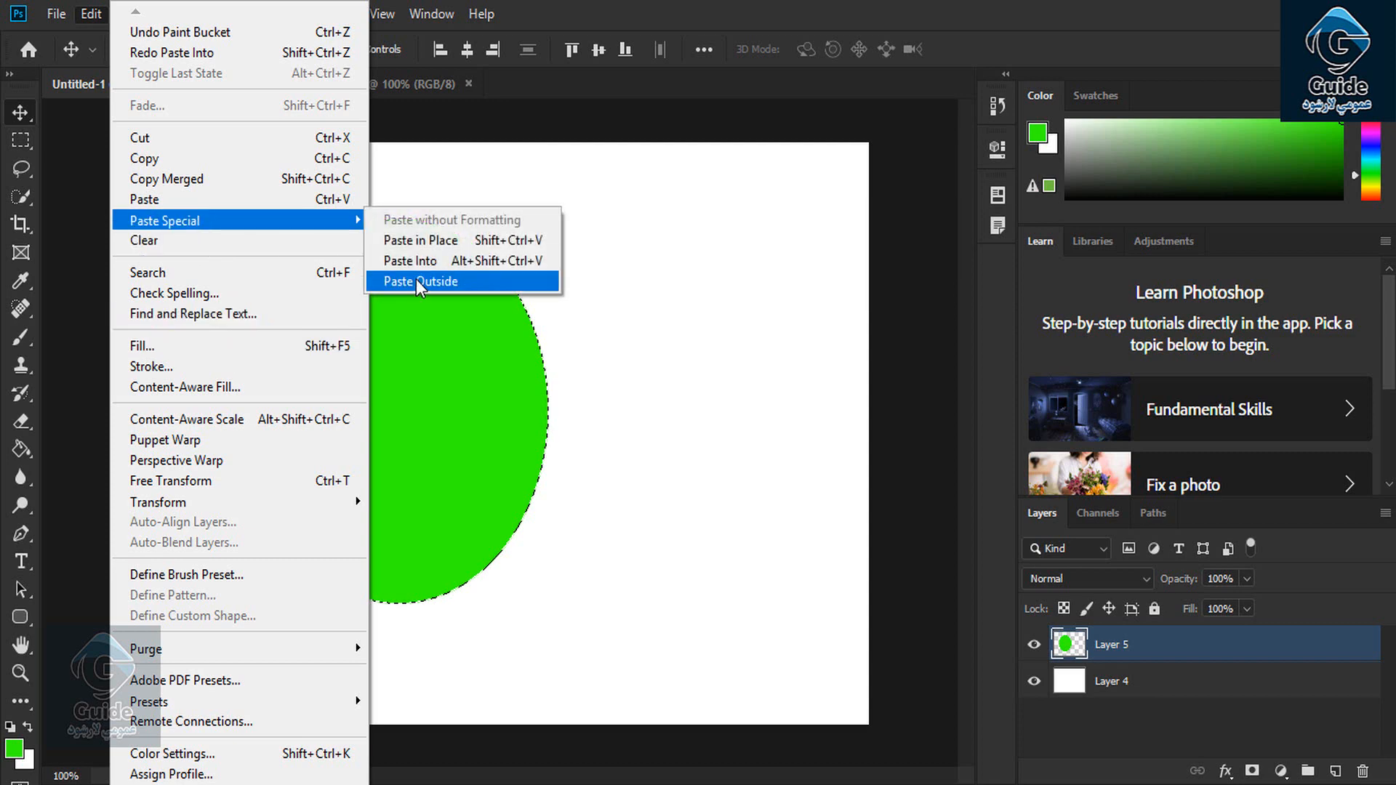
left_click(415, 280)
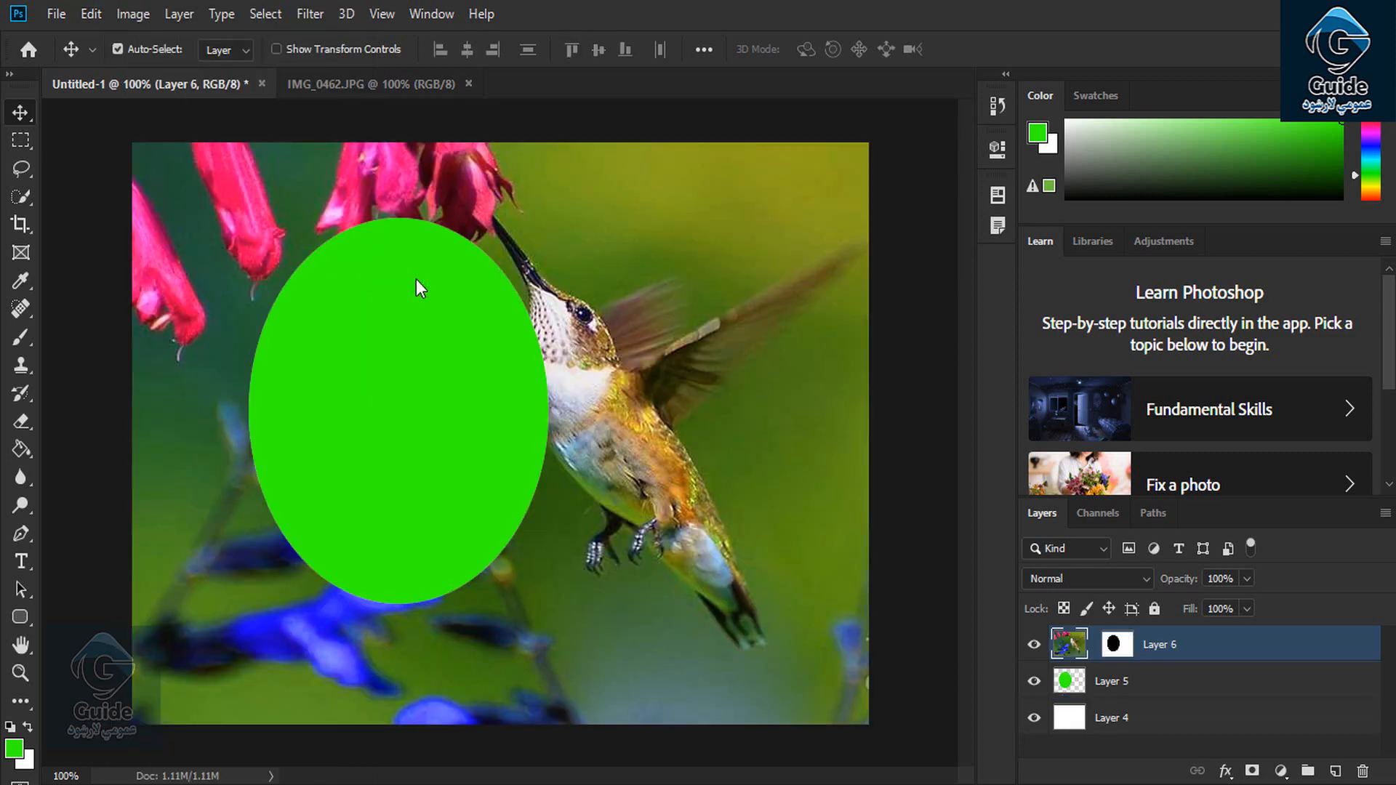
mouse_move(709, 320)
left_mouse_down()
mouse_move(544, 300)
mouse_move(760, 316)
mouse_move(670, 322)
mouse_move(709, 322)
left_mouse_up()
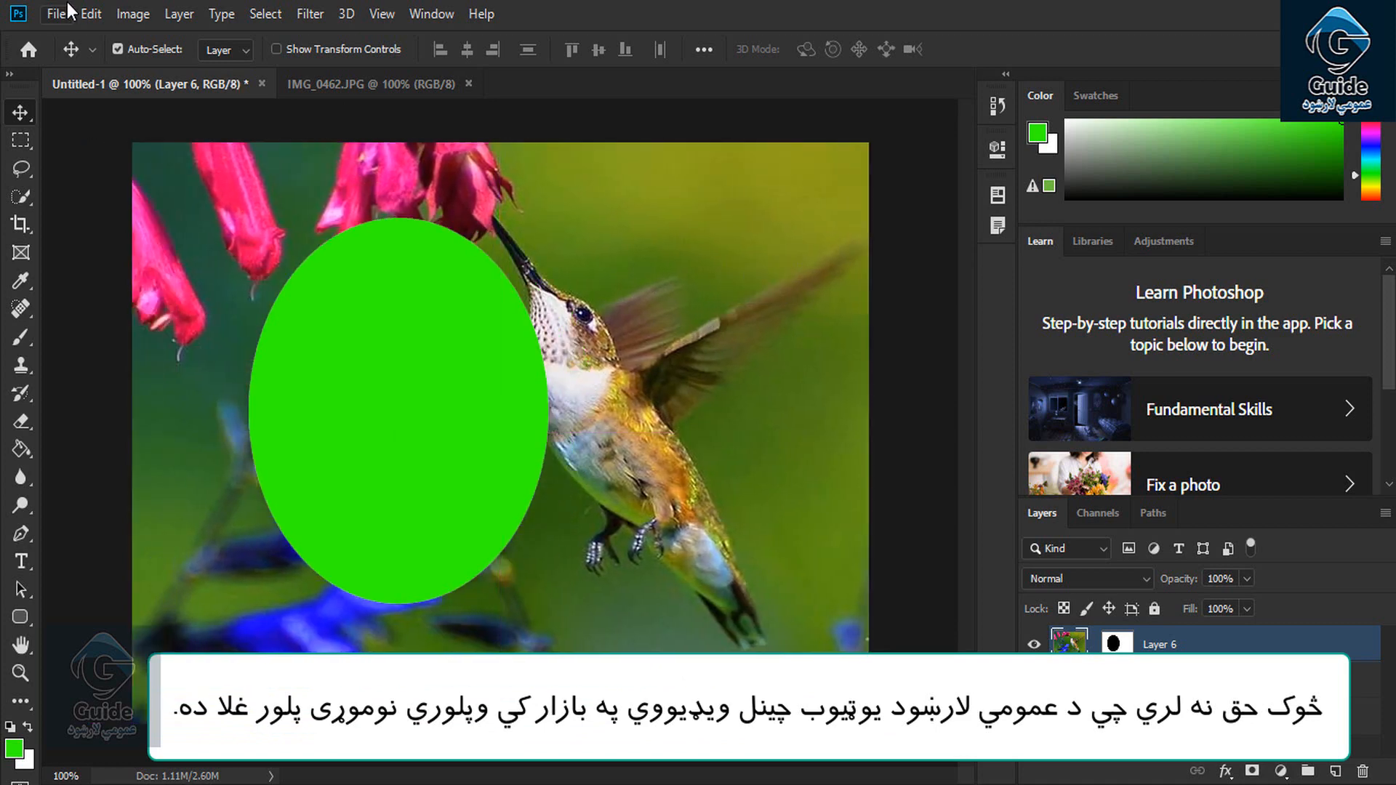
left_click(90, 14)
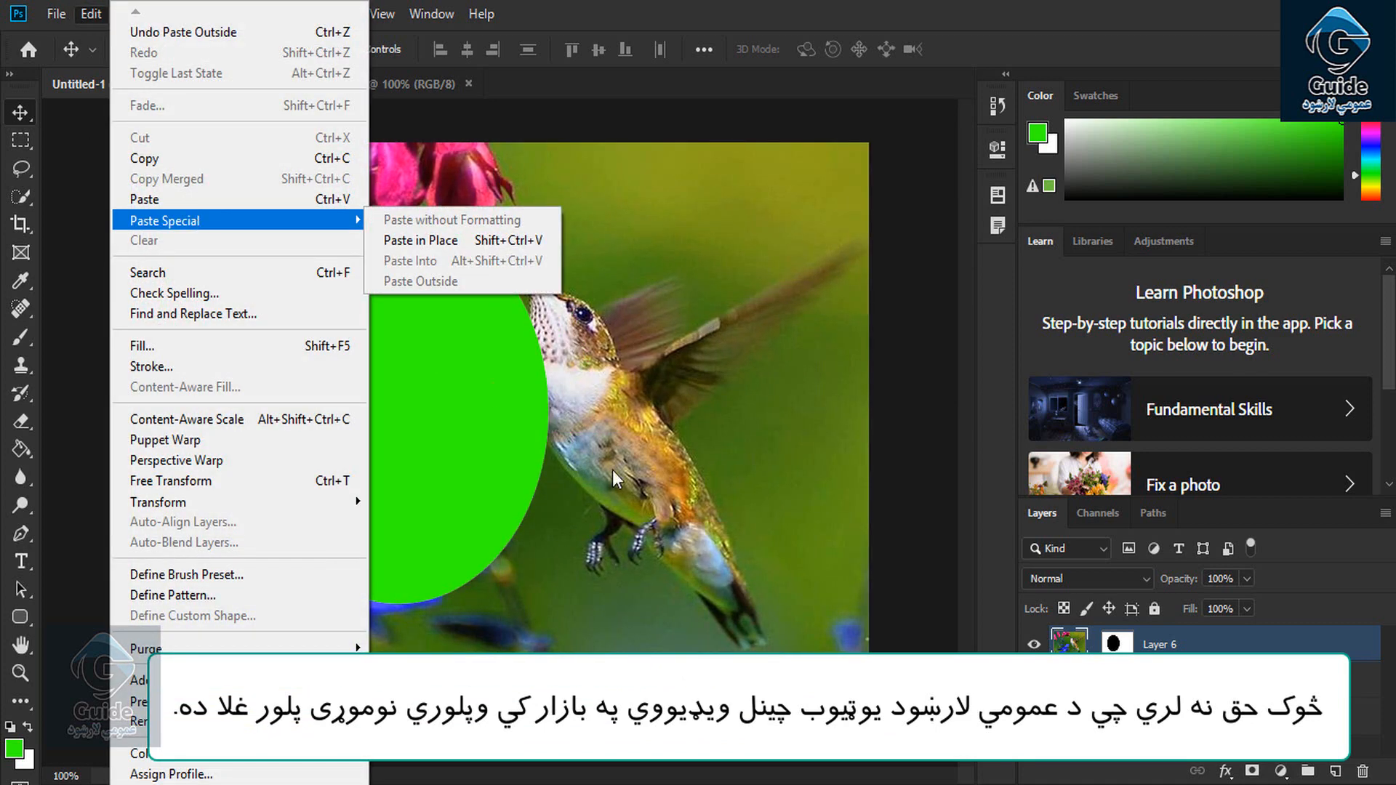
left_click(612, 469)
In IMG_0462.JPG, drop the whole-image selection and draw a rectangular marquee around the hummingbird from beak to upper tail.
left_click(367, 73)
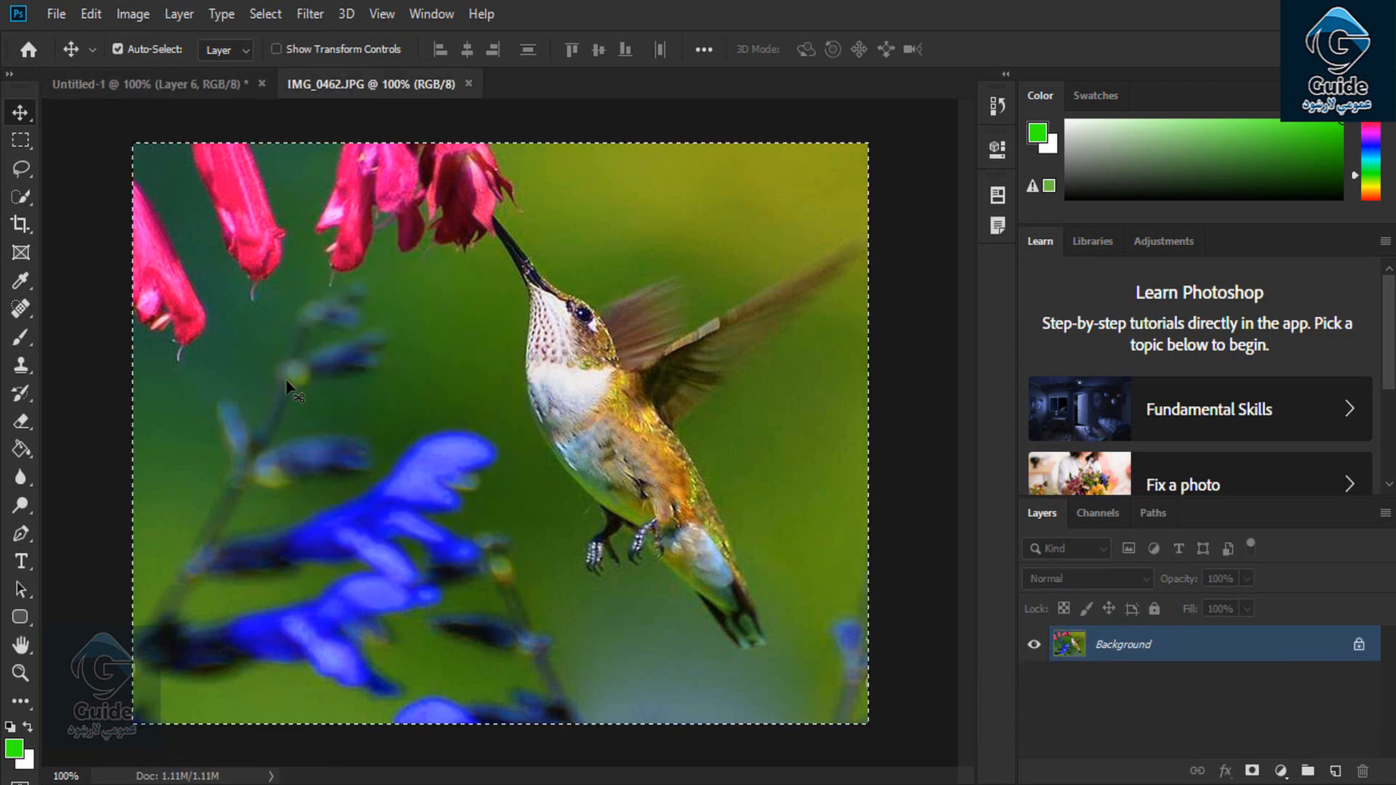
left_click(90, 14)
left_click(524, 285)
left_click(20, 140)
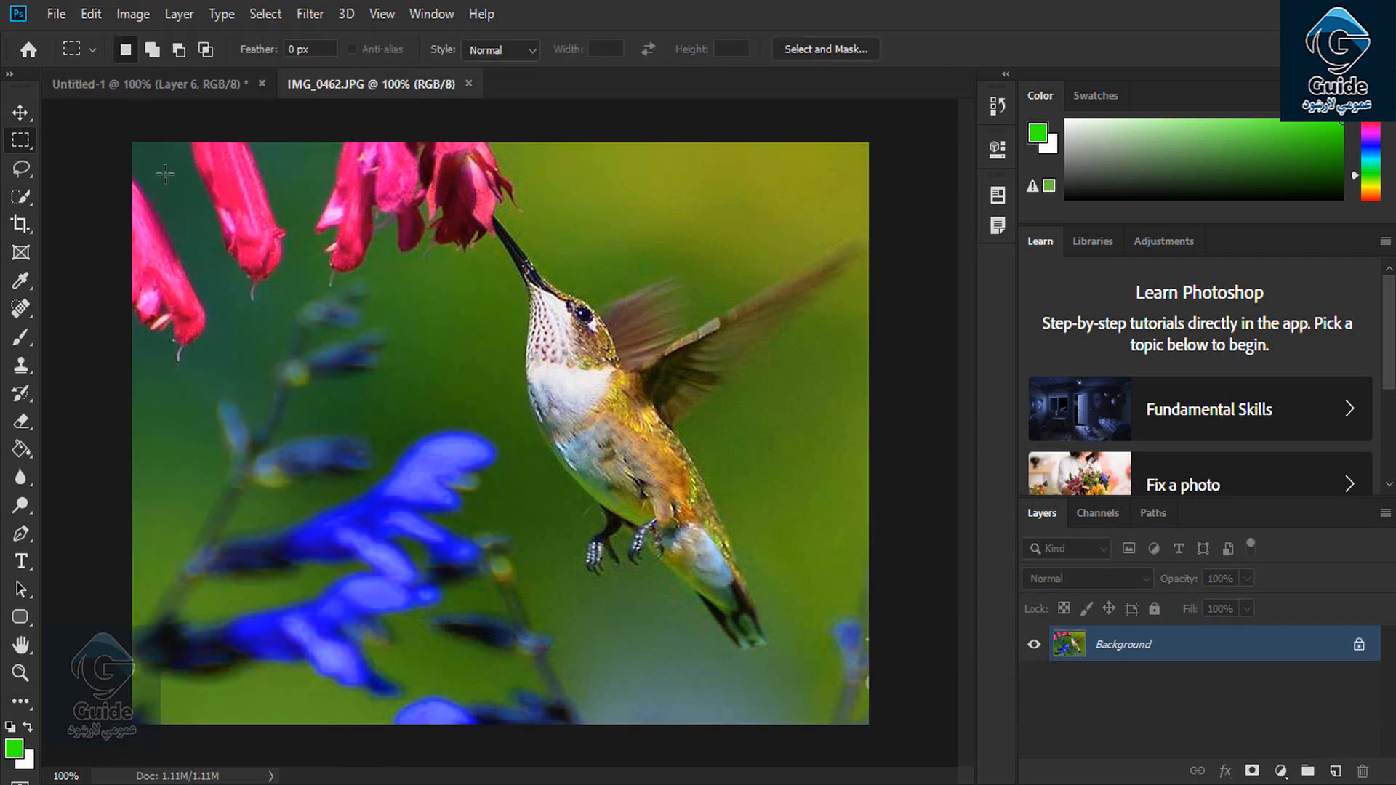
left_click_drag(454, 211, 785, 600)
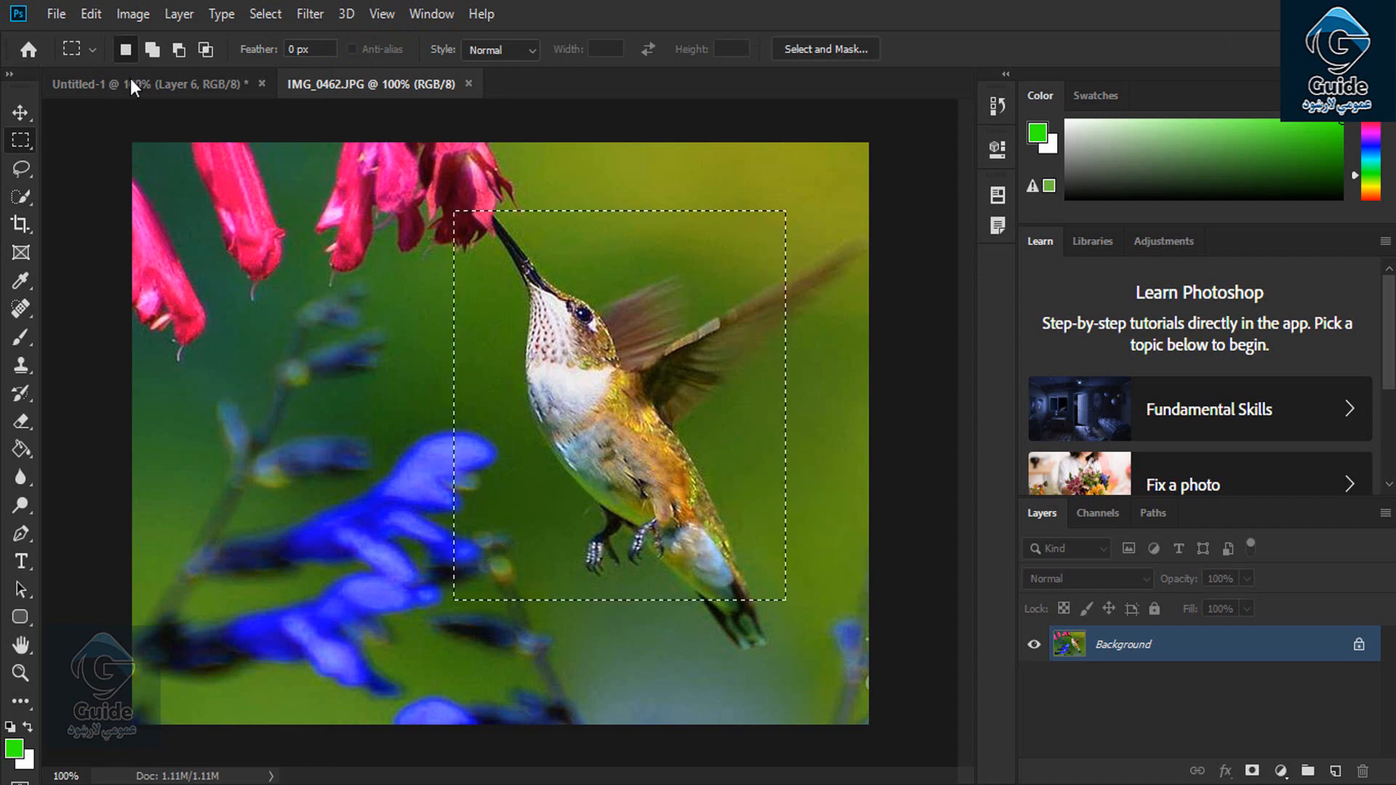
Erase the rectangular selection around the hummingbird from the photo's Background layer with the Clear command.
left_click(90, 13)
left_click(181, 244)
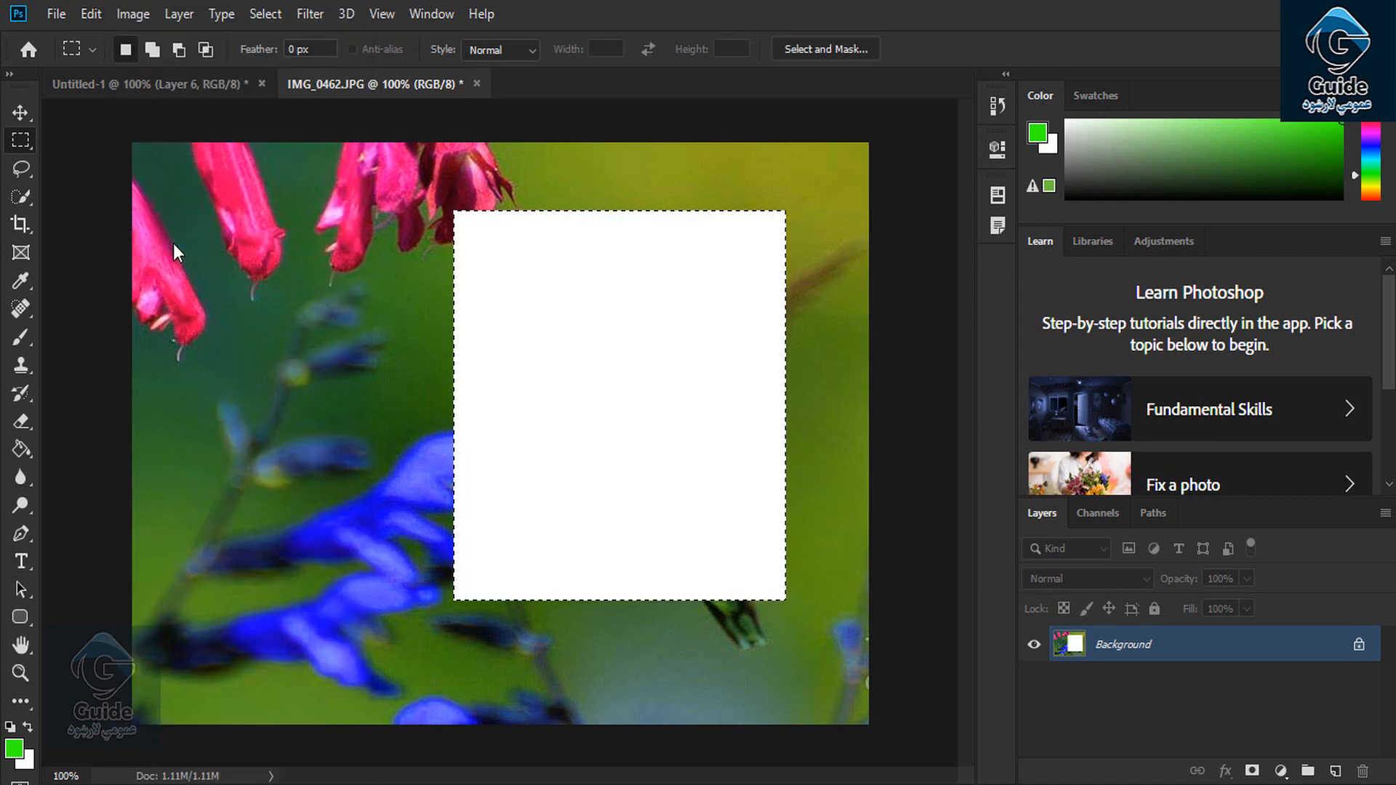
left_click(101, 16)
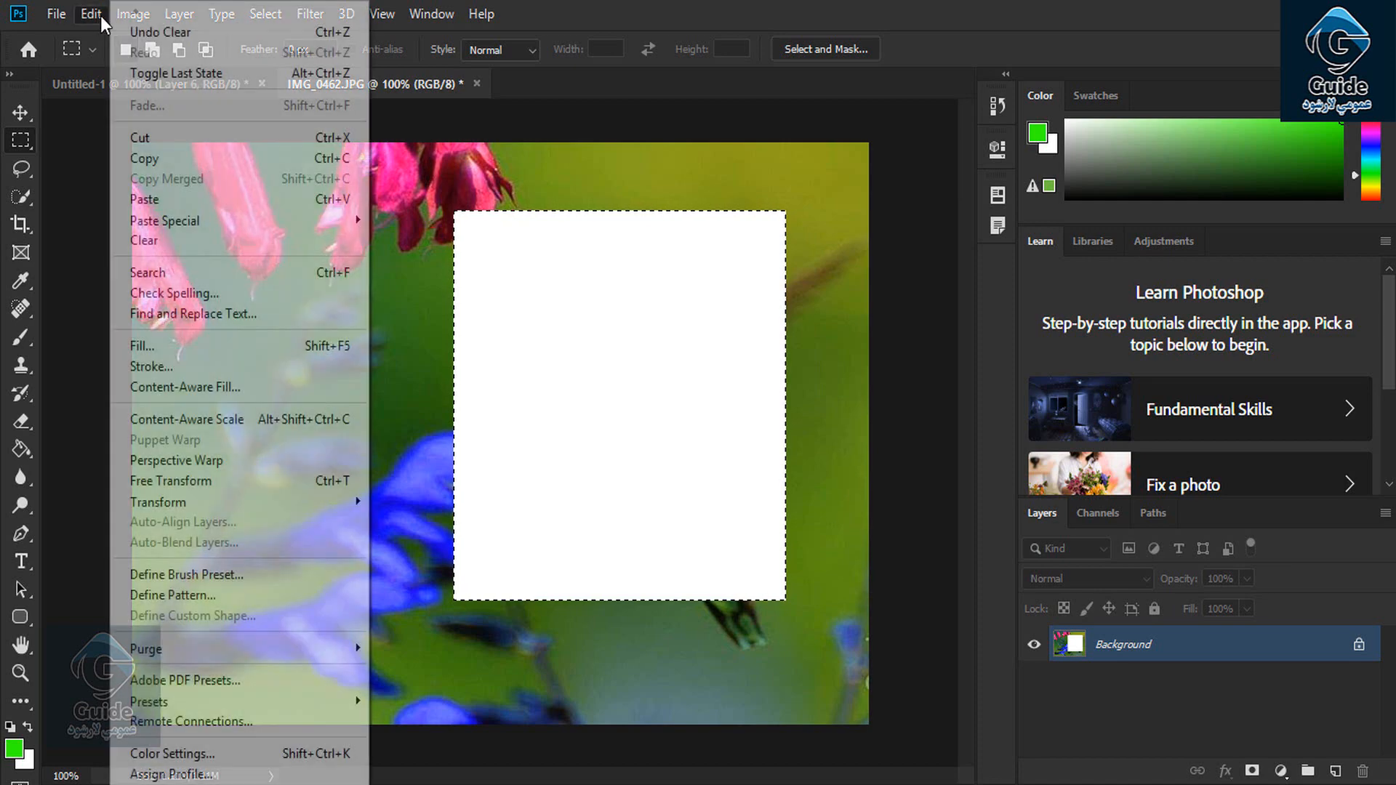